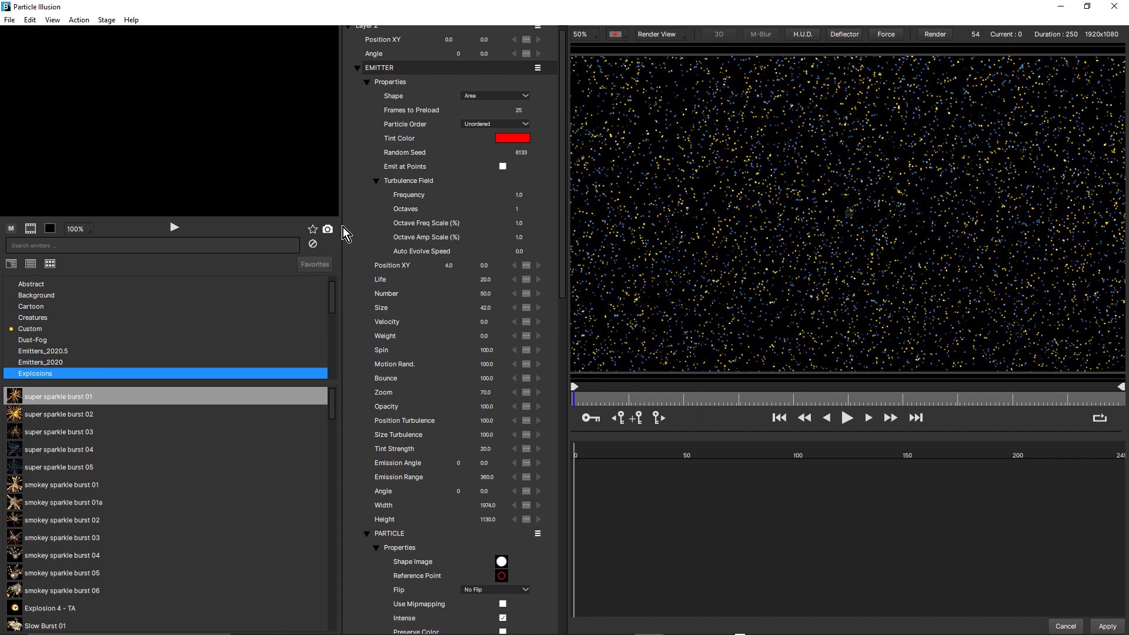
Enlarge the preview area, set the emitter's Turbulence Field Frequency to 48, and play the particle animation
drag(341, 227, 212, 229)
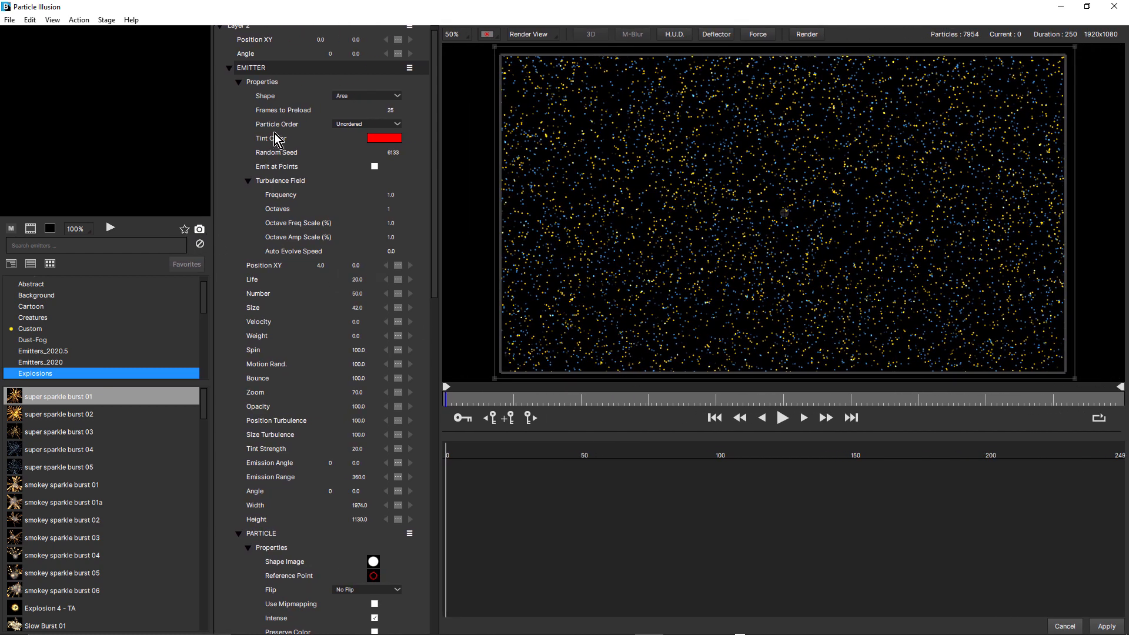
click(257, 70)
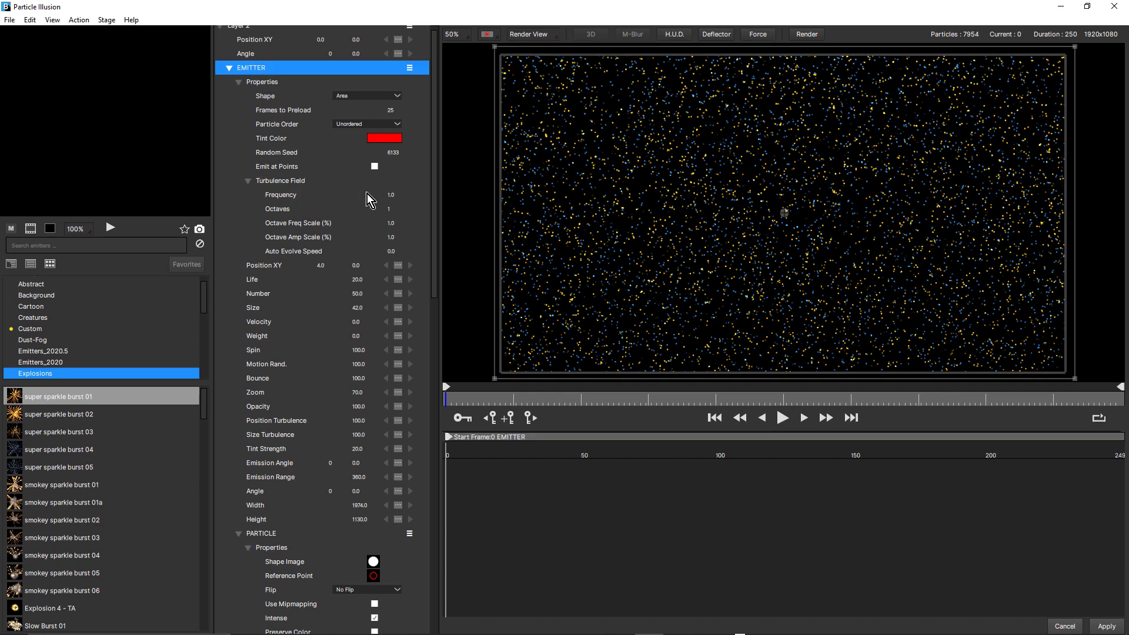
drag(391, 194, 421, 198)
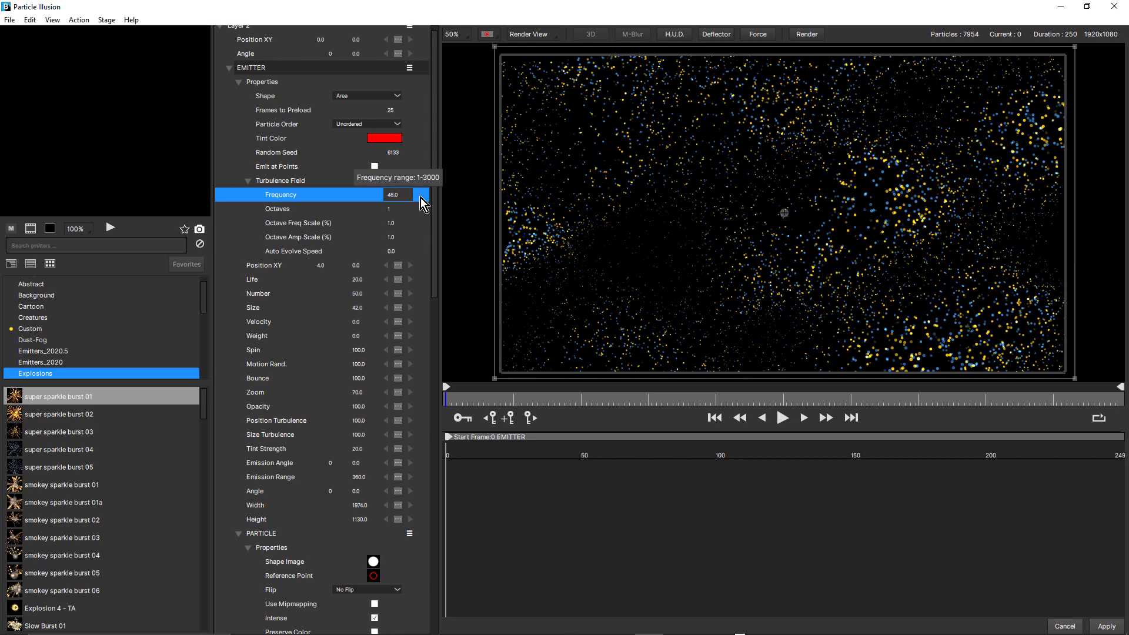
click(782, 418)
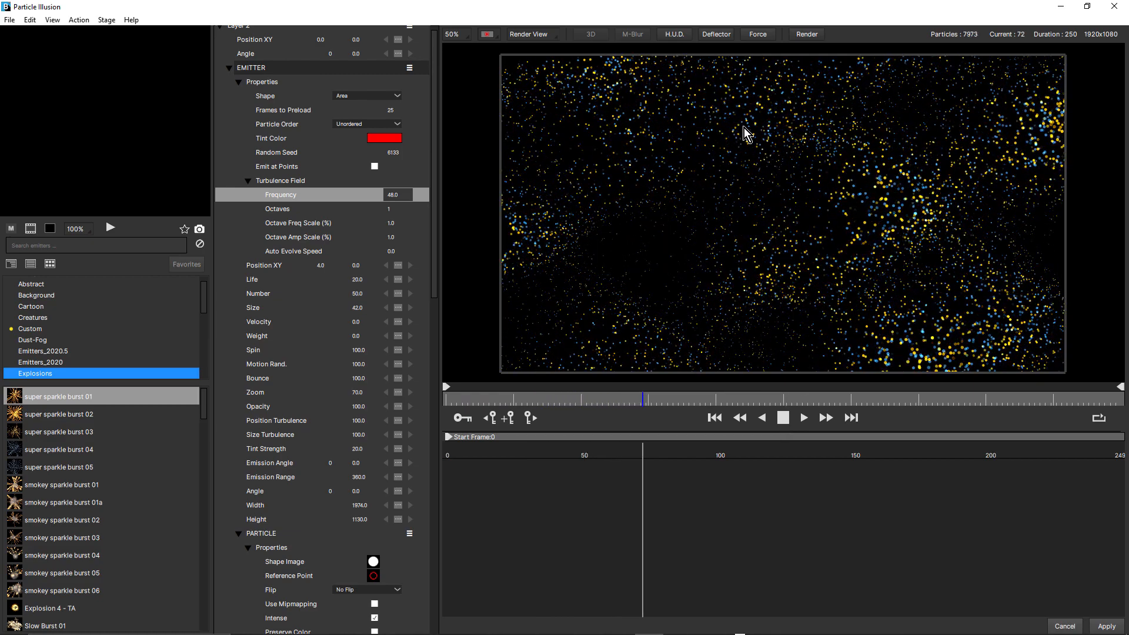
click(785, 421)
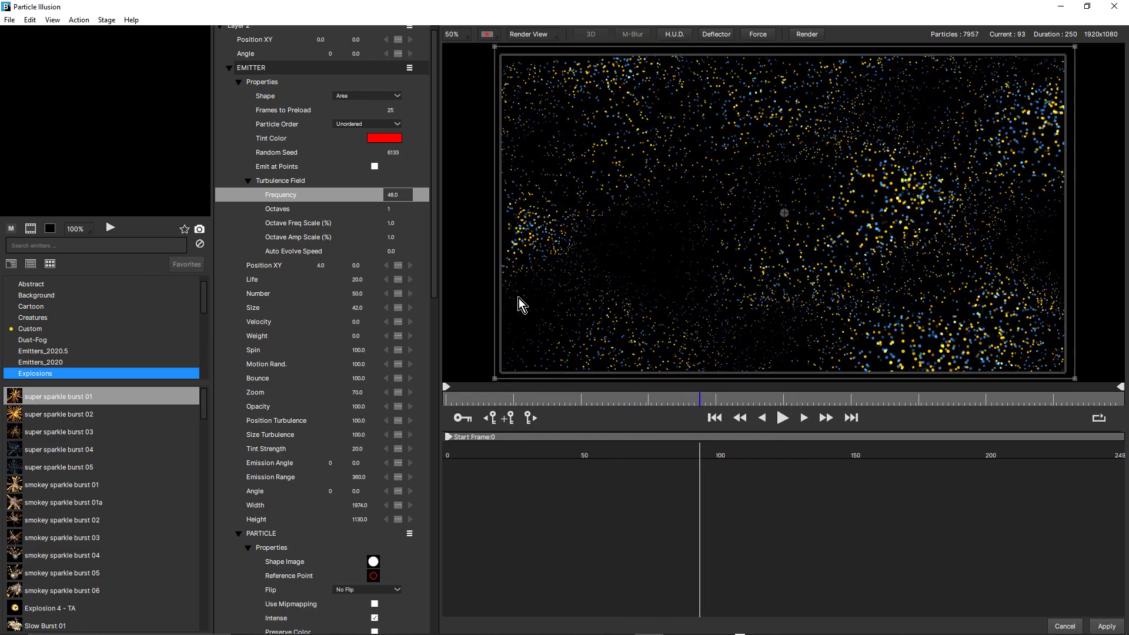
Set the emitter's Turbulence Field Auto Evolve Speed to 37 and preview the particle motion
click(391, 252)
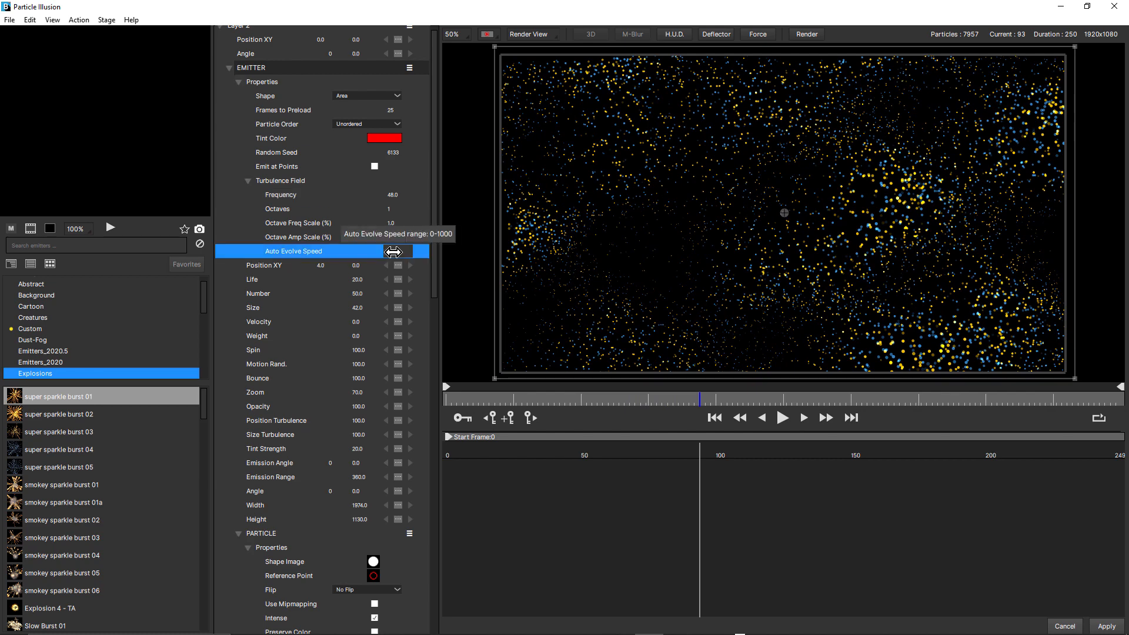
drag(407, 251, 419, 251)
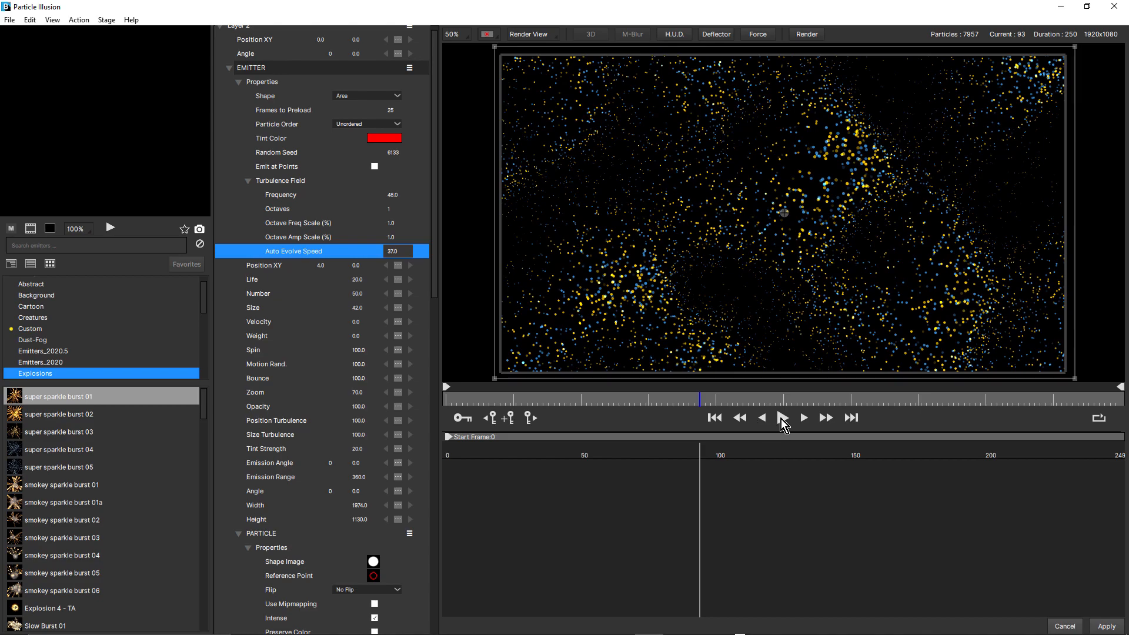
click(782, 419)
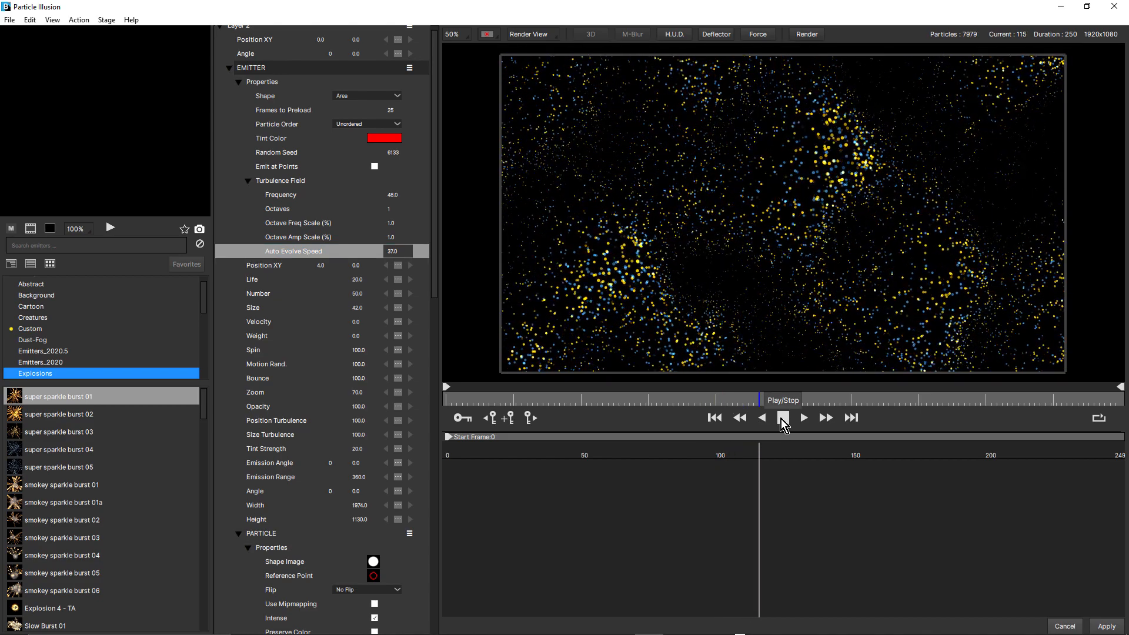
click(781, 421)
Raise the emitter's Auto Evolve Speed to 72 and play back the faster turbulence
click(402, 251)
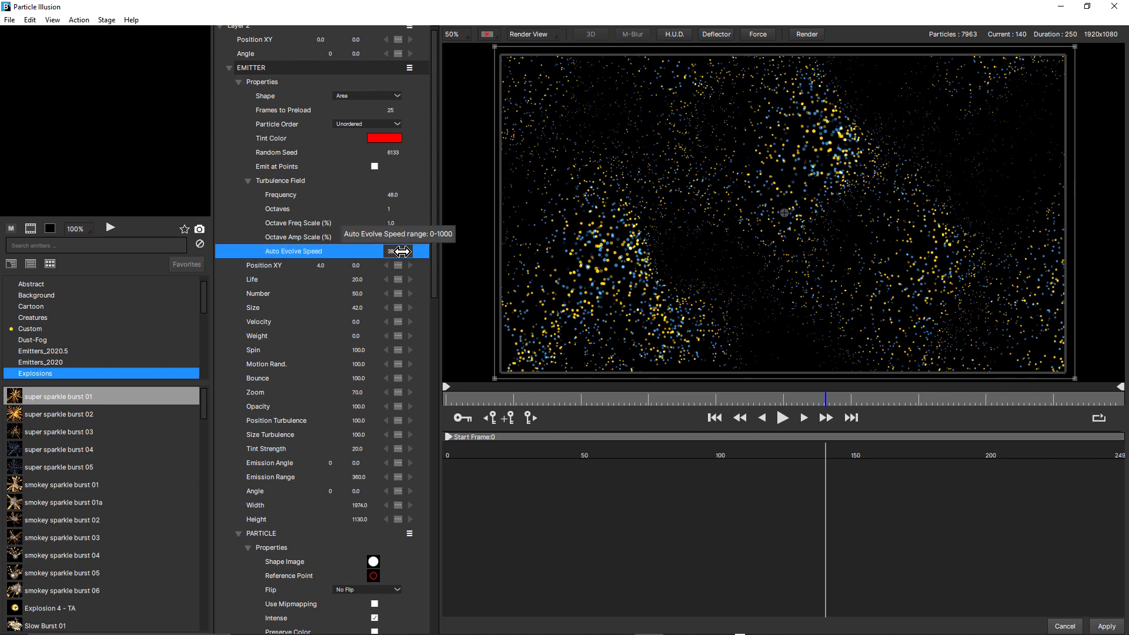
drag(409, 251, 416, 252)
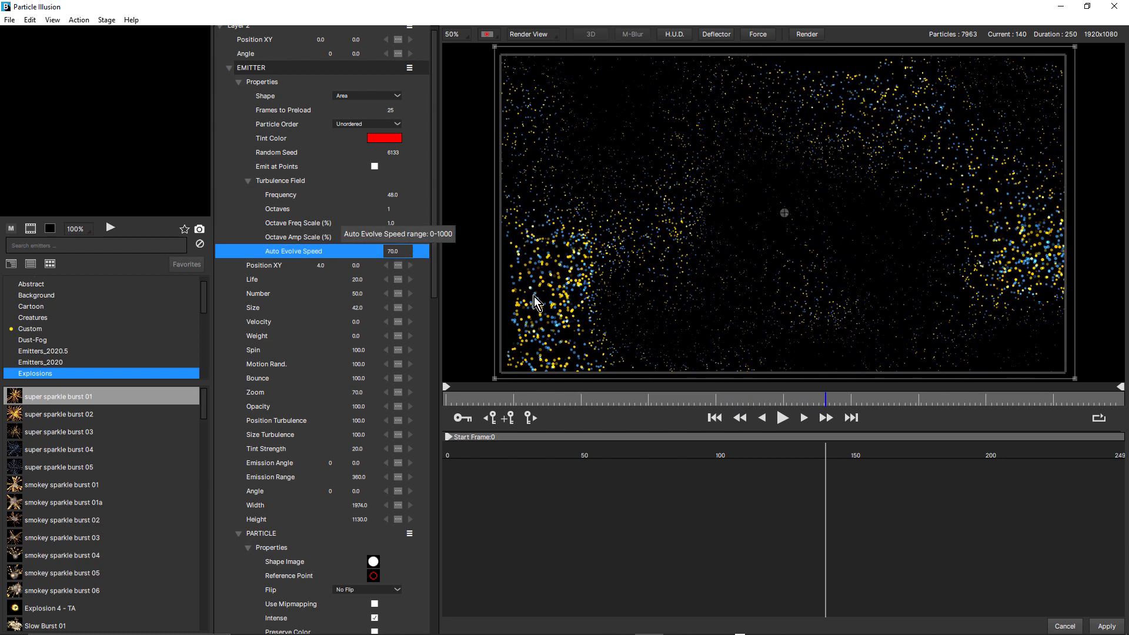
click(782, 418)
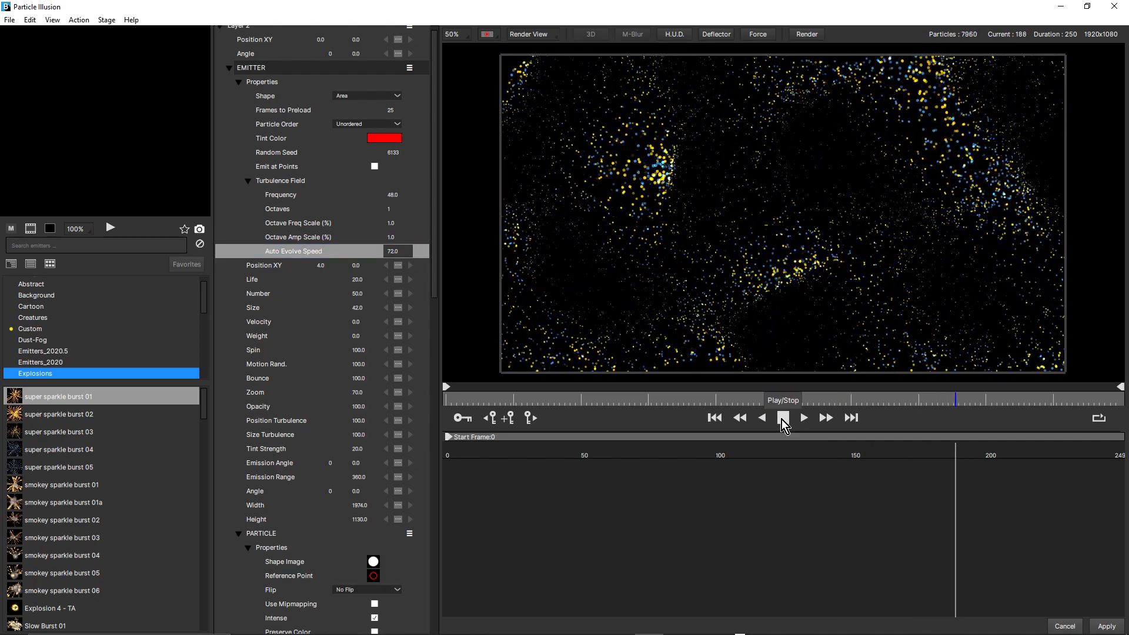
click(782, 417)
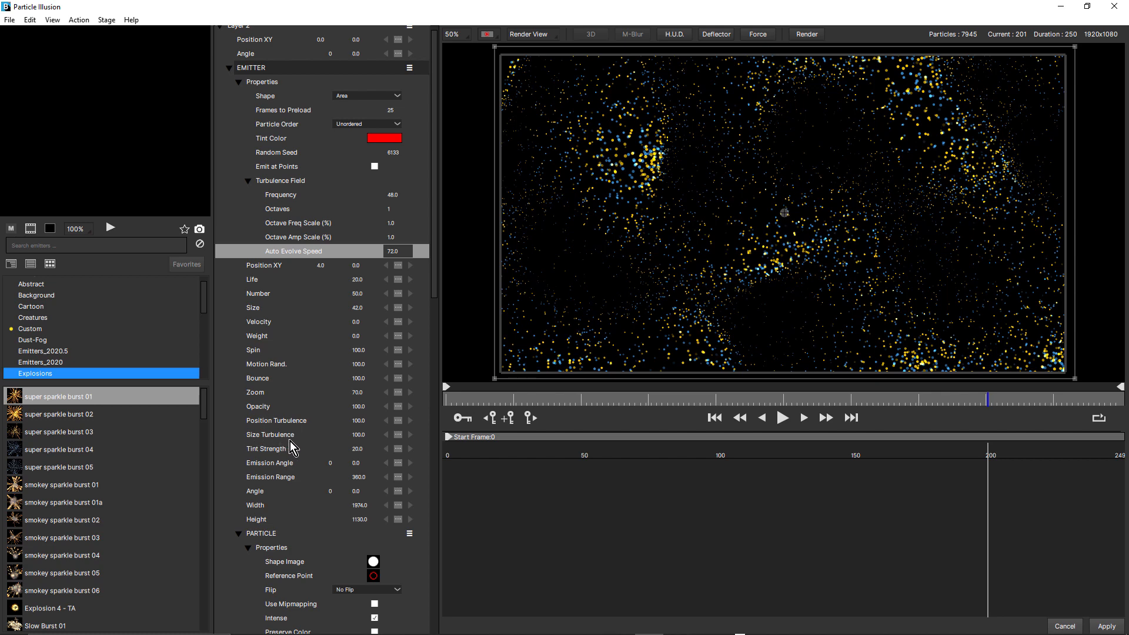
Test the emitter's Position Turbulence and Size Turbulence at 0 one at a time, restoring each to 100
click(361, 418)
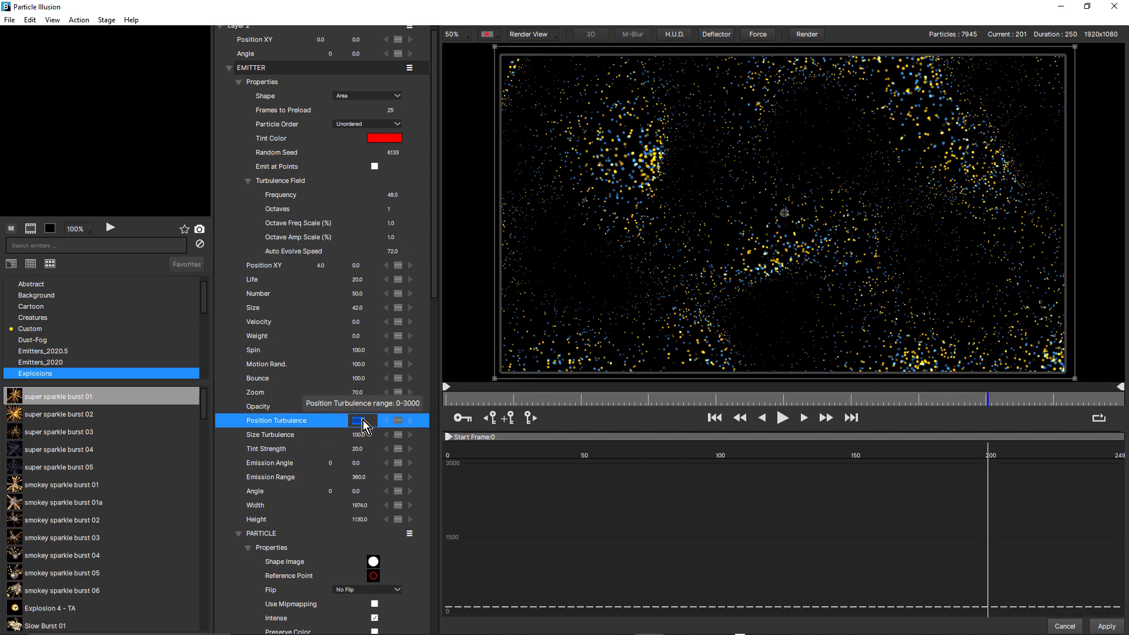
text(0)
key(Return)
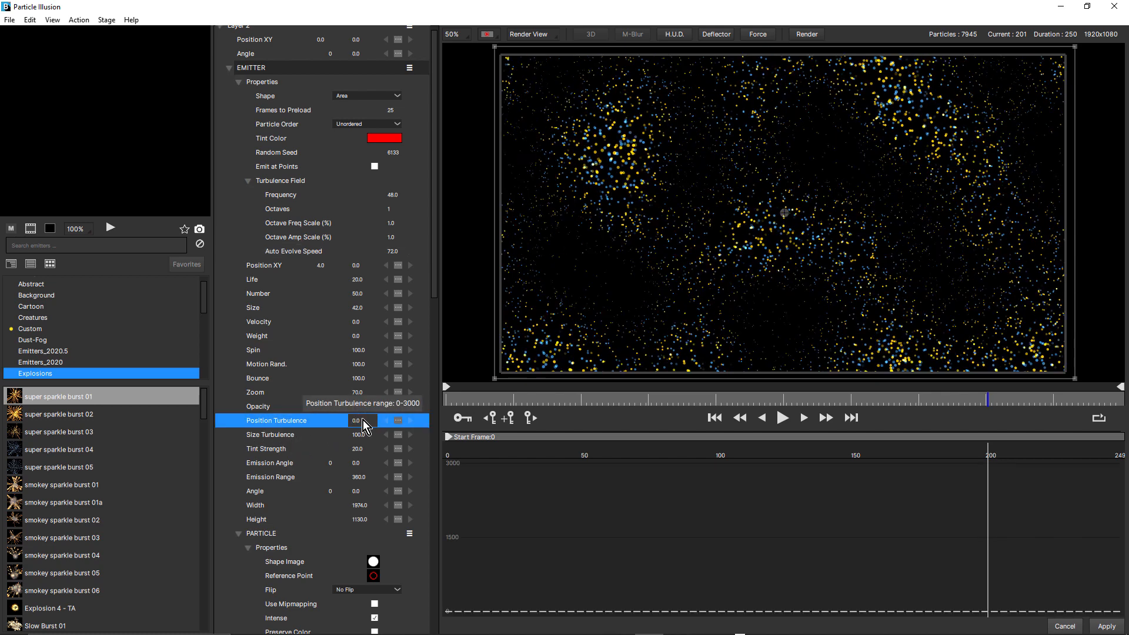
click(361, 434)
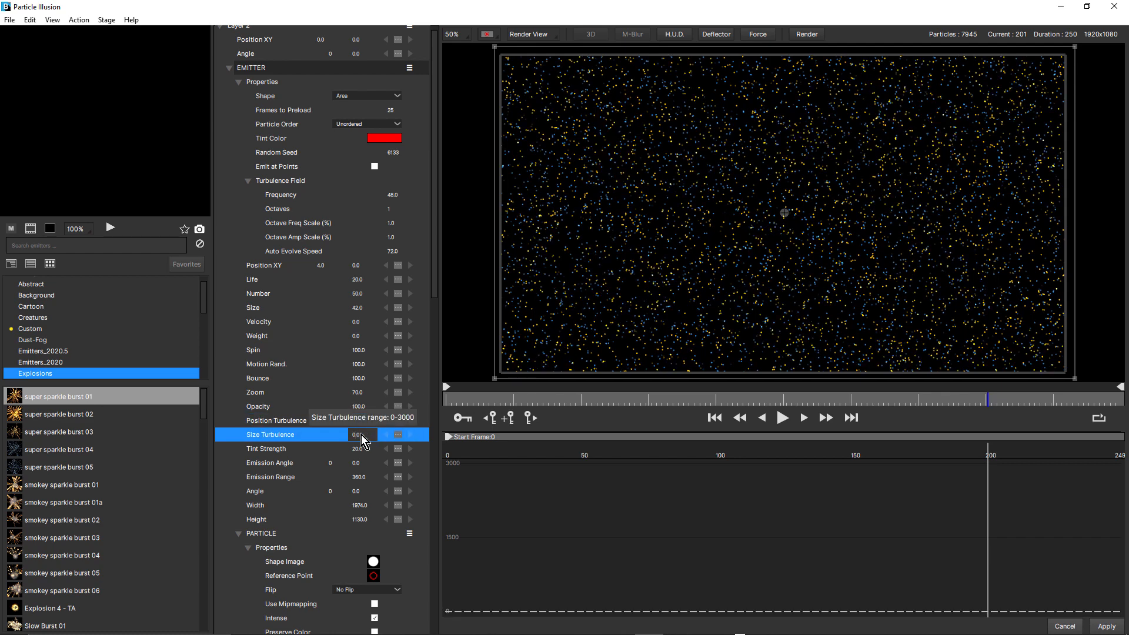
text(100)
key(Return)
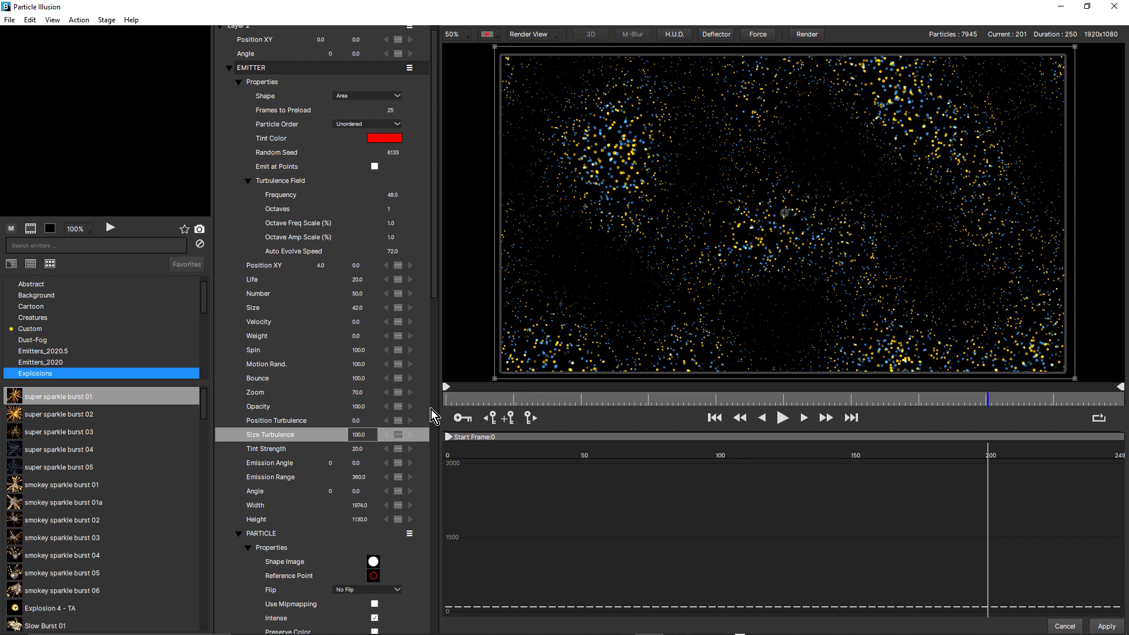
right_click(286, 426)
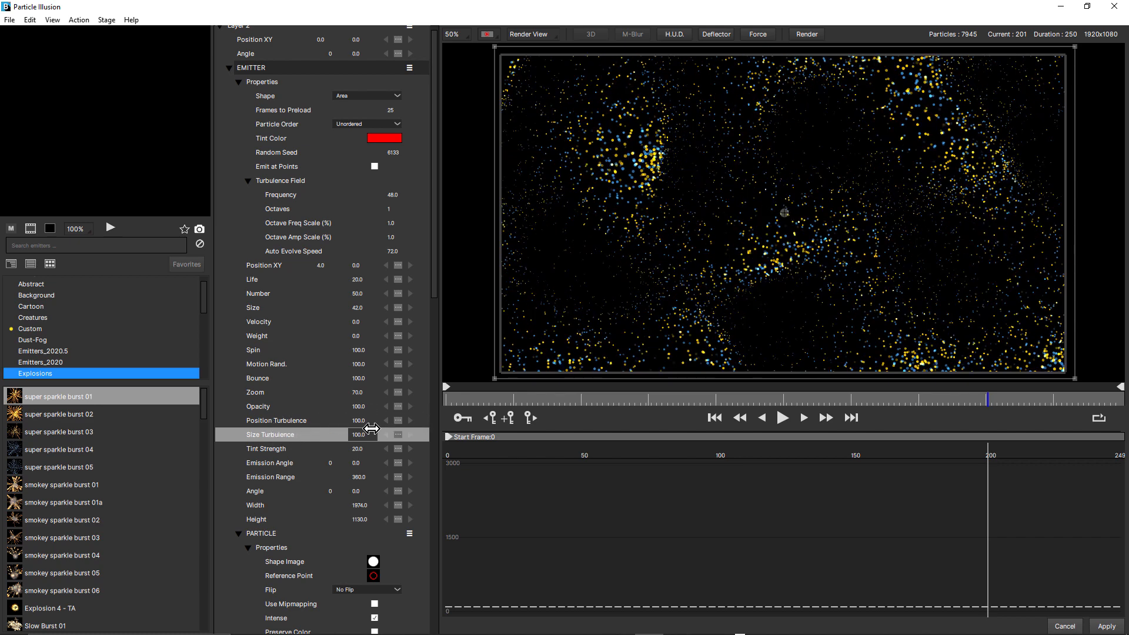
Set the particle's own Position Turbulence to 141 and preview the animation
drag(436, 257, 436, 543)
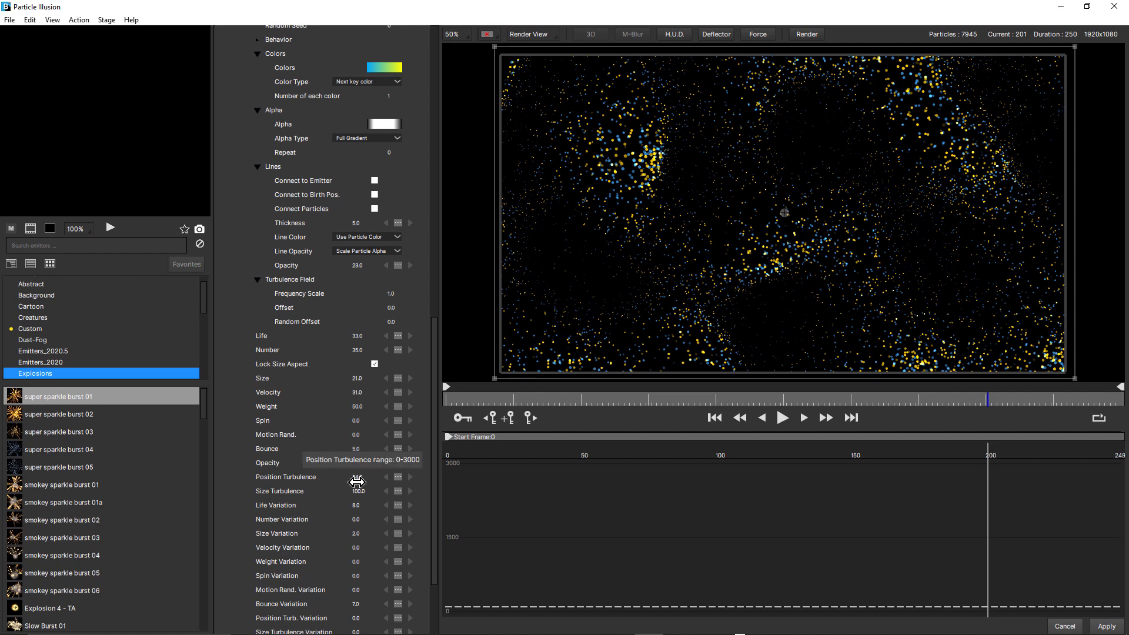
drag(357, 481, 408, 470)
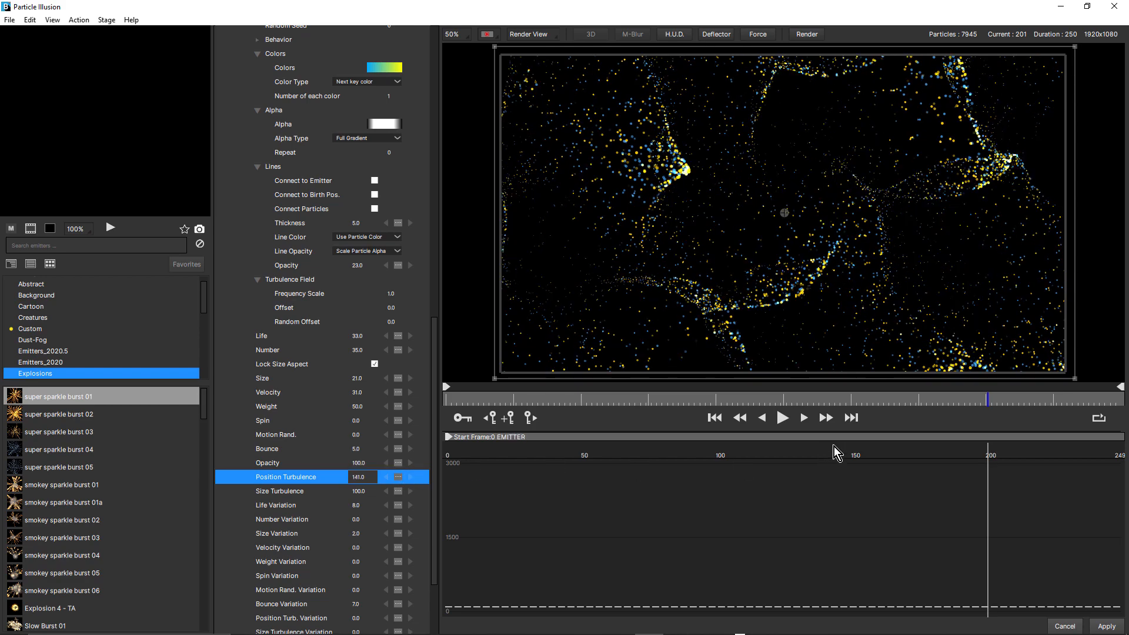
click(781, 420)
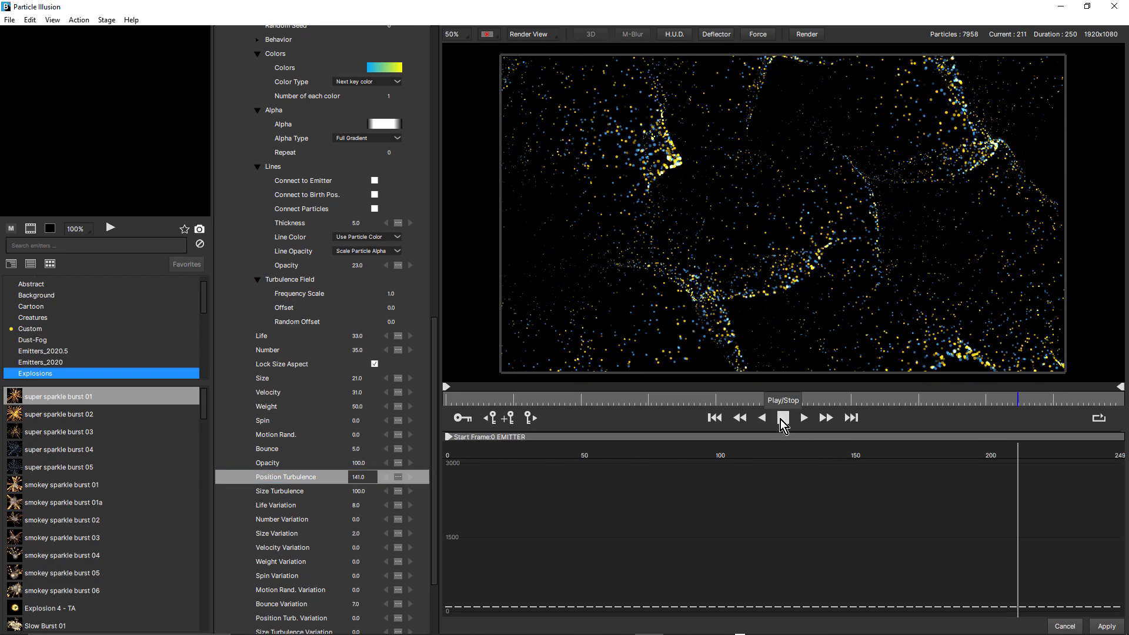
click(782, 419)
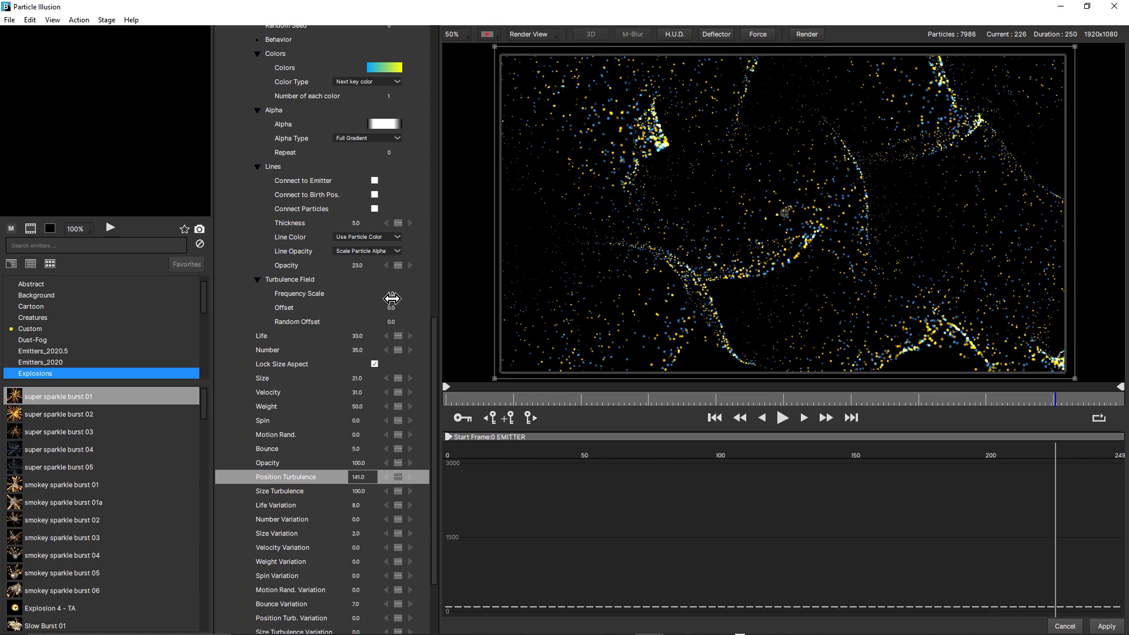
Set the particle's Turbulence Field Random Offset to 32, preview the animation, and exit the particle editor without applying changes
click(392, 322)
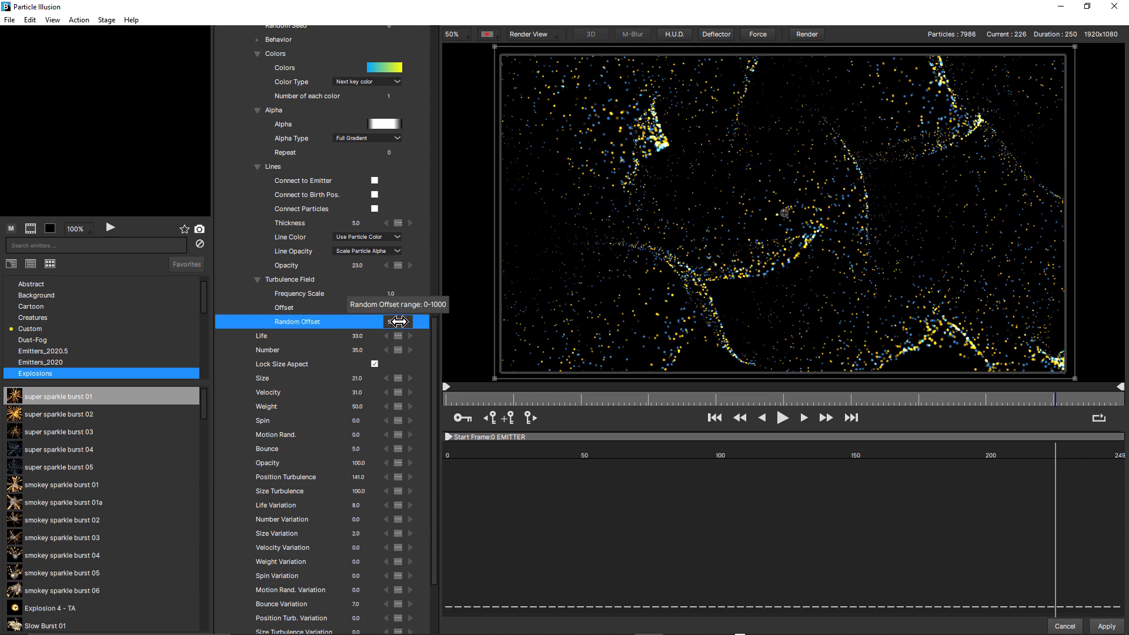
drag(411, 321, 411, 321)
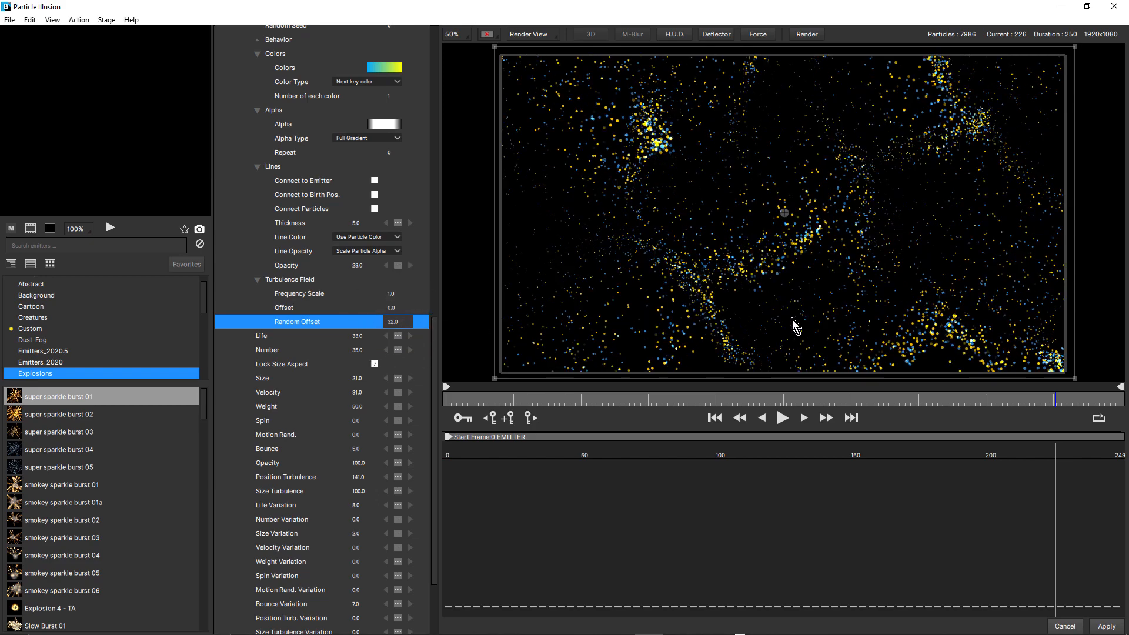
click(782, 418)
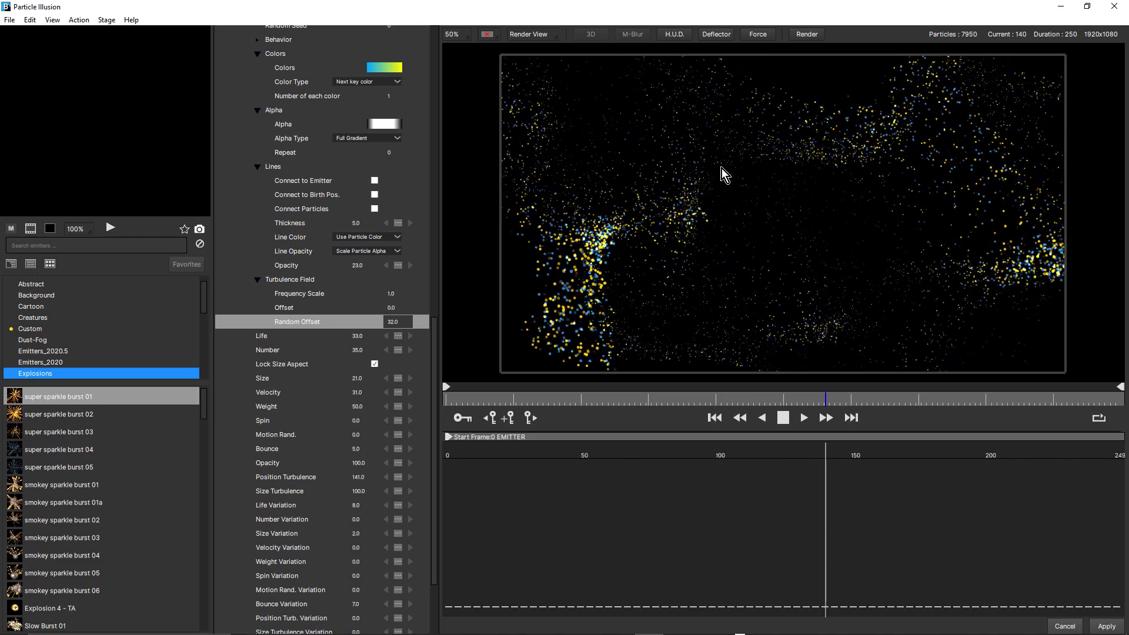
click(782, 418)
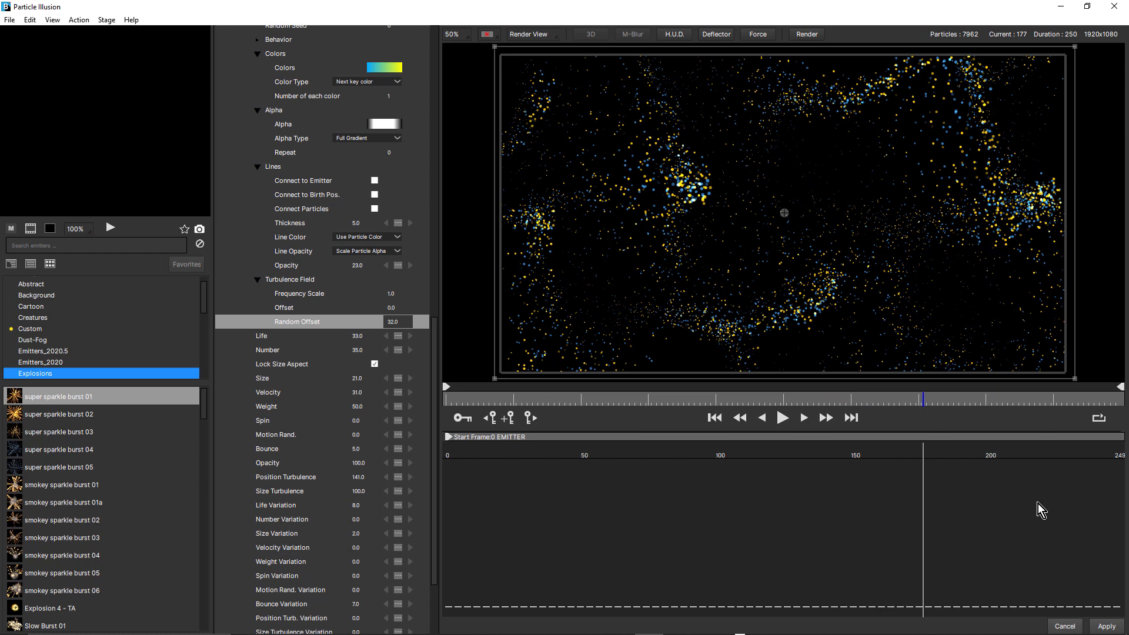
click(1065, 626)
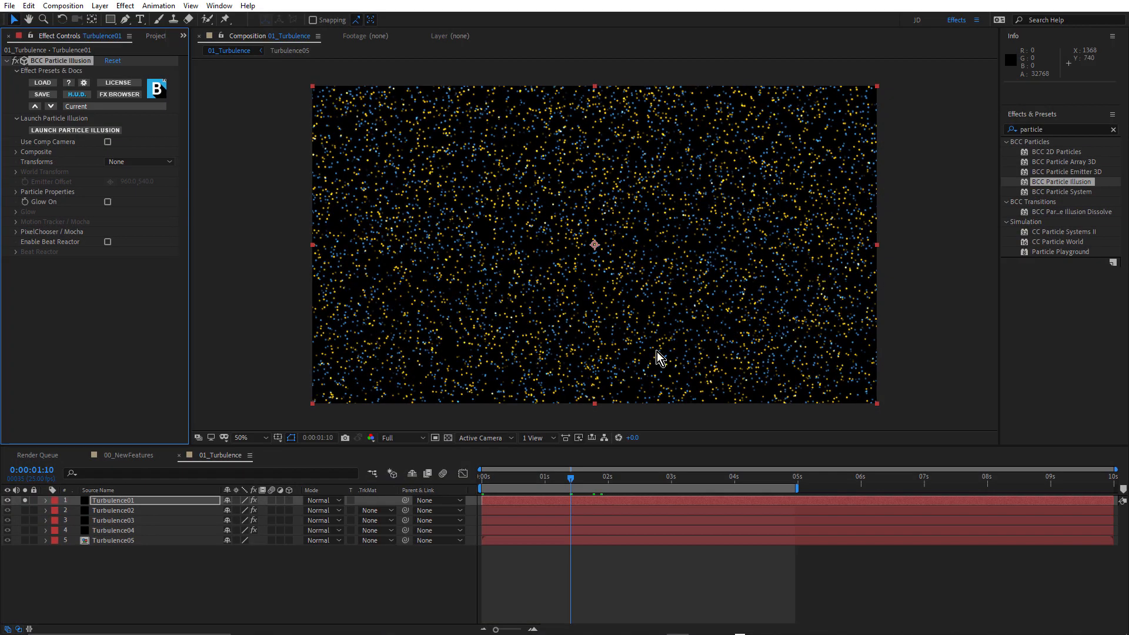
In After Effects, move the solo from Turbulence01 to Turbulence02, select that layer, and launch Particle Illusion from its effect
click(25, 501)
click(25, 510)
click(88, 510)
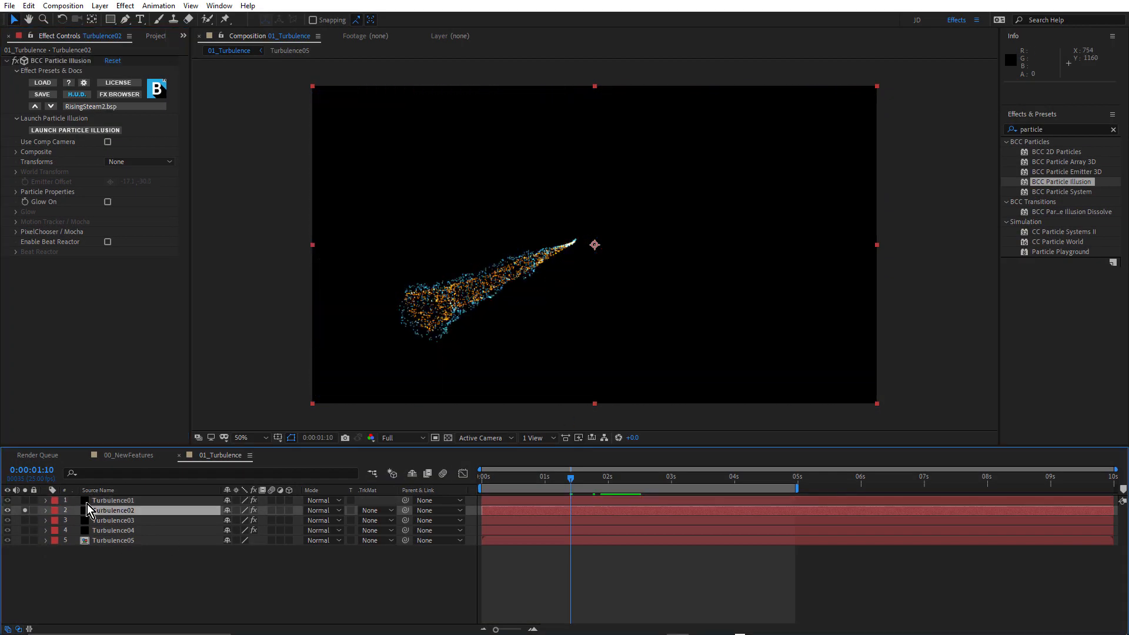
click(60, 130)
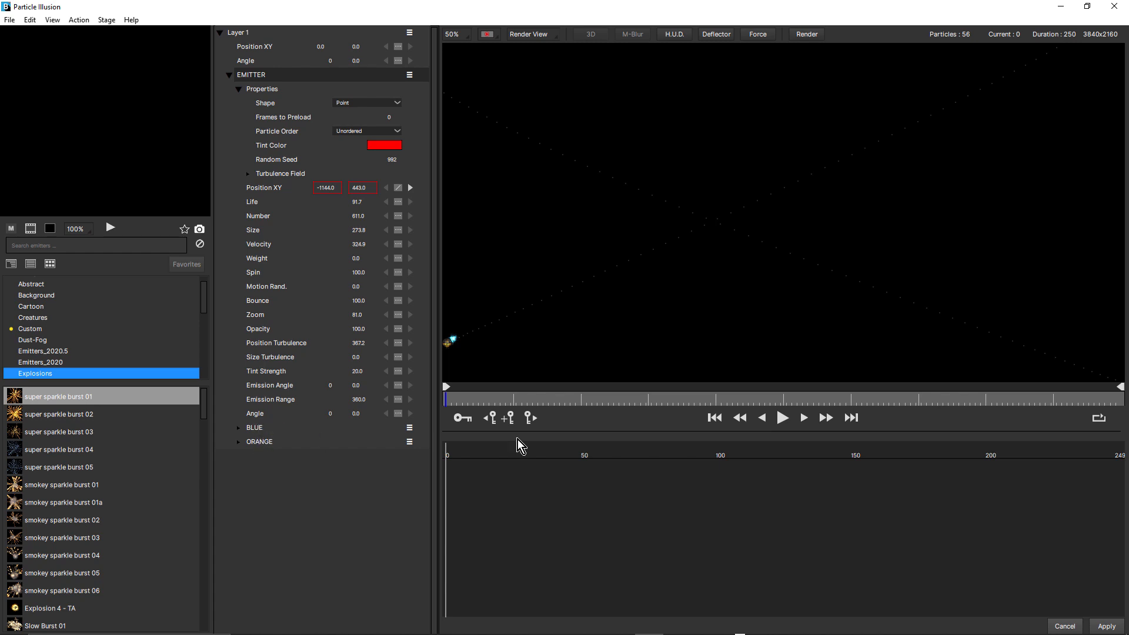
Play the moving emitter's animation and view the whole stage at 25% zoom
click(783, 418)
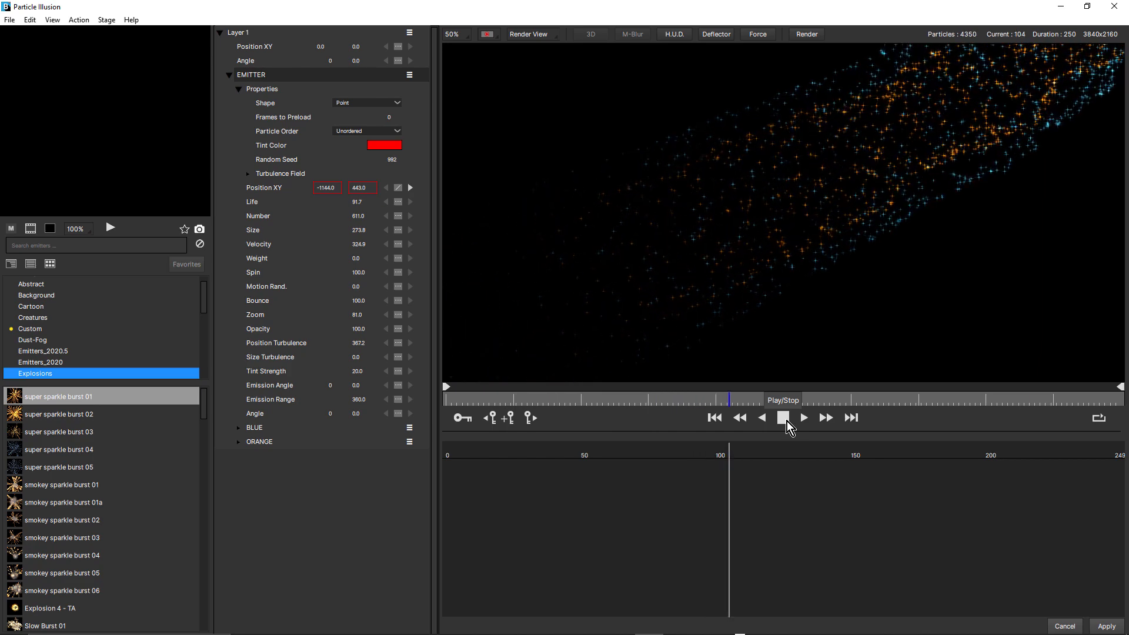
click(787, 421)
scroll(866, 243, down, 1)
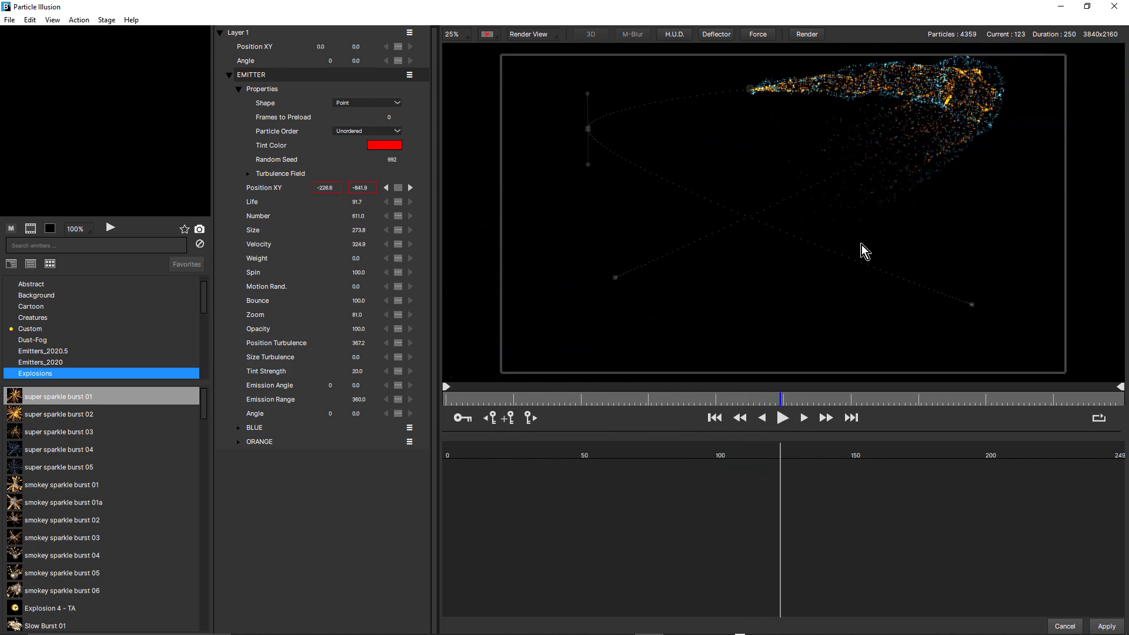
click(786, 418)
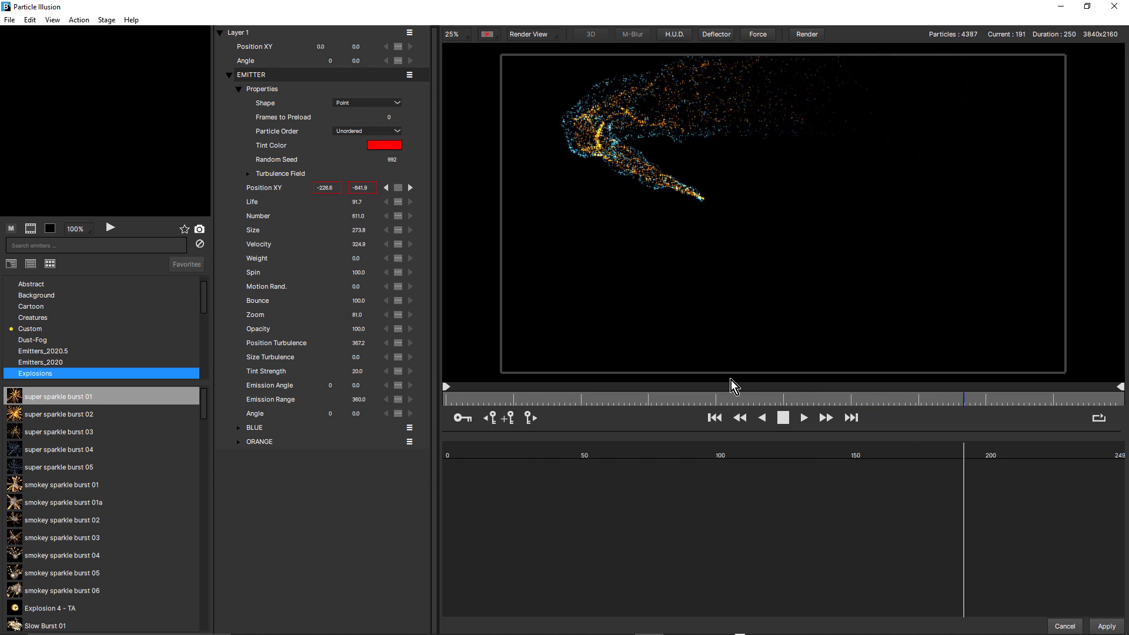
click(786, 418)
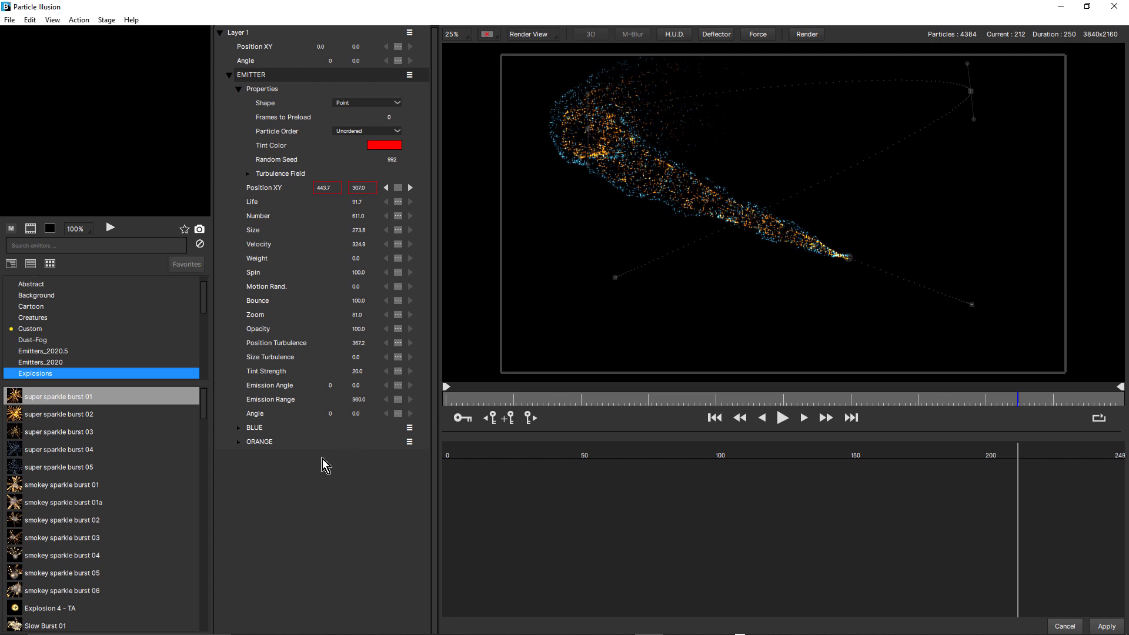
Expand the BLUE particle and examine its properties down to the turbulence and variation settings
click(239, 428)
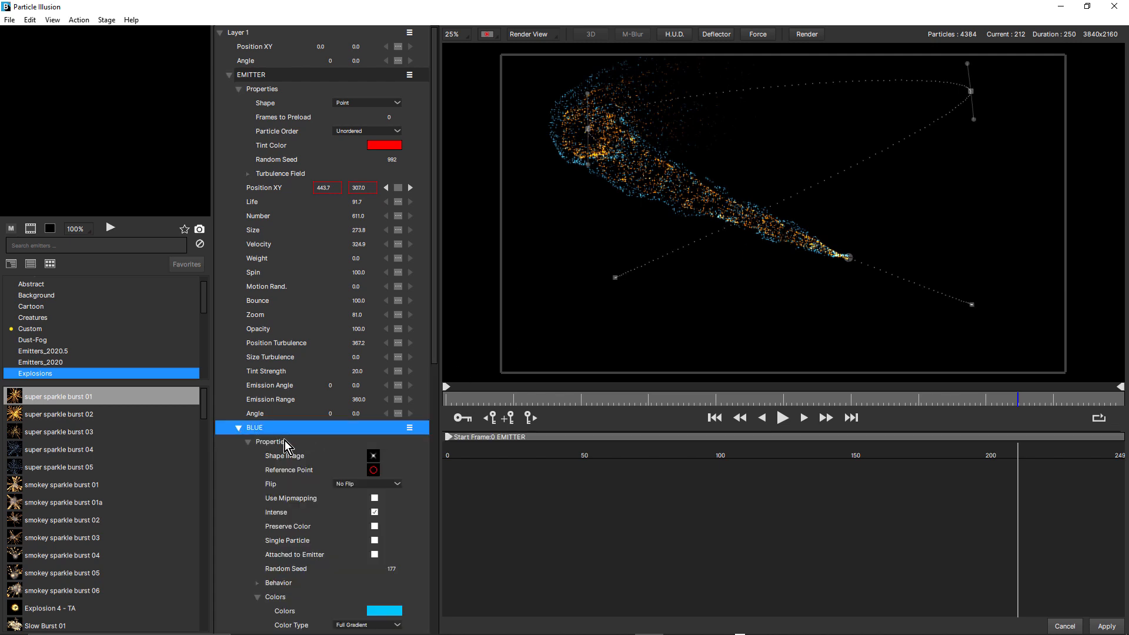
scroll(288, 418, down, 5)
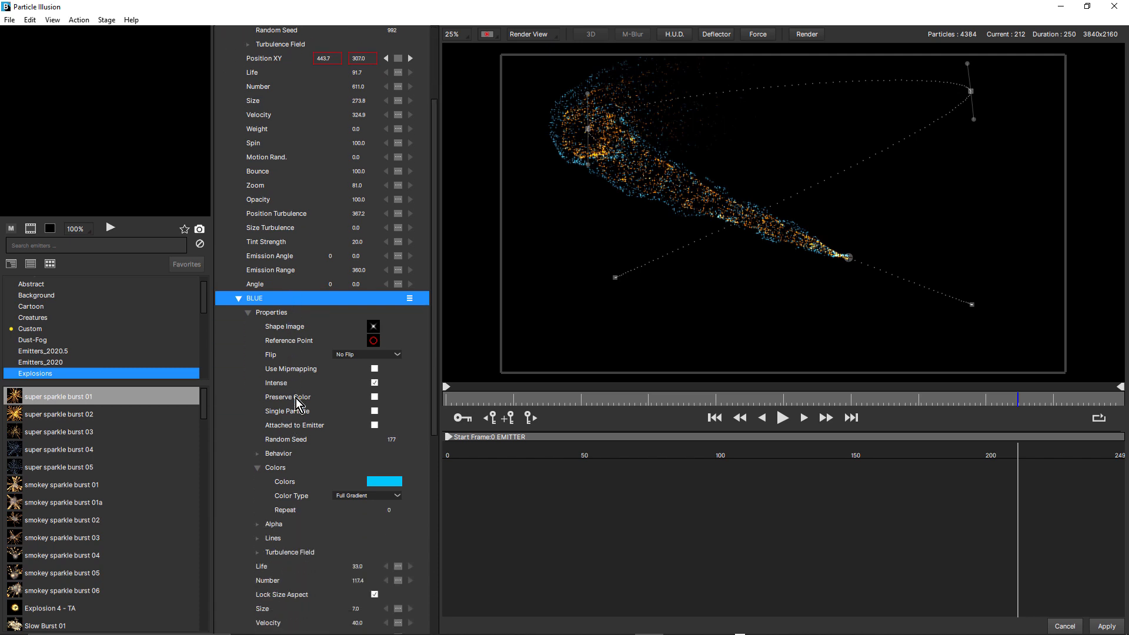
scroll(298, 397, down, 5)
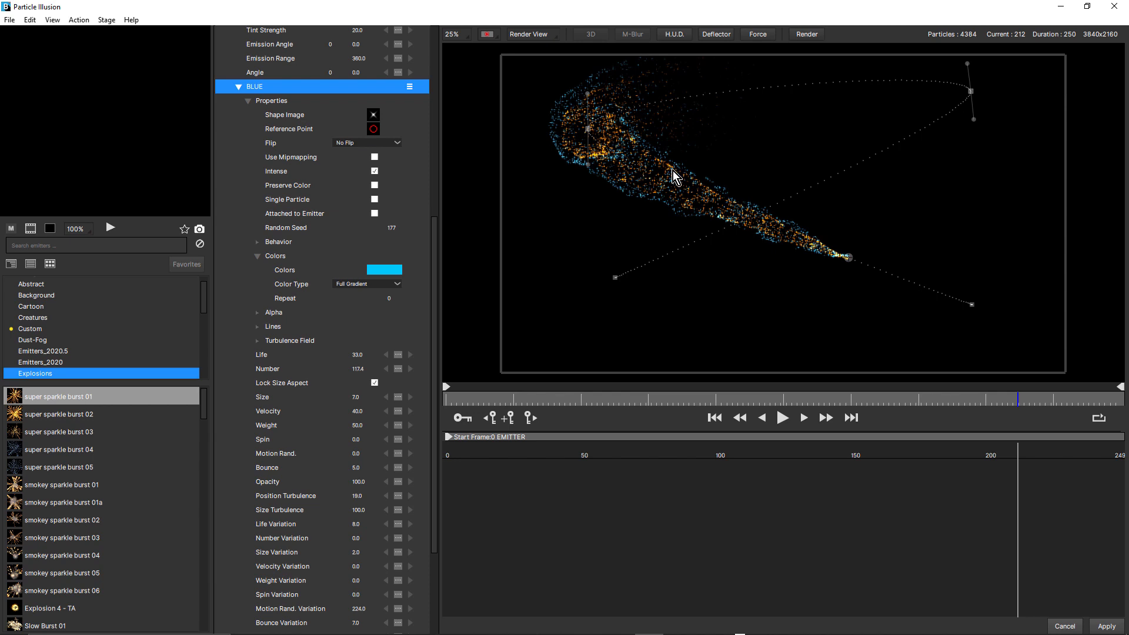
Set the BLUE particle's Position Turbulence to 65 and preview the moving emitter's animation from the first frame
scroll(670, 168, up, 1)
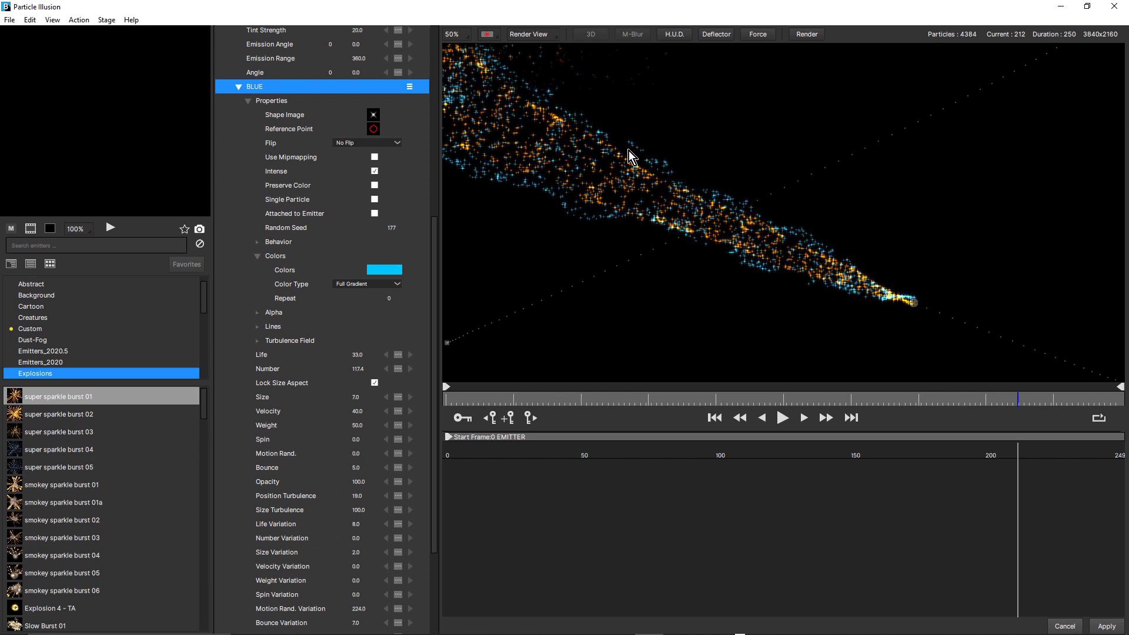
drag(353, 497, 375, 497)
drag(379, 496, 381, 496)
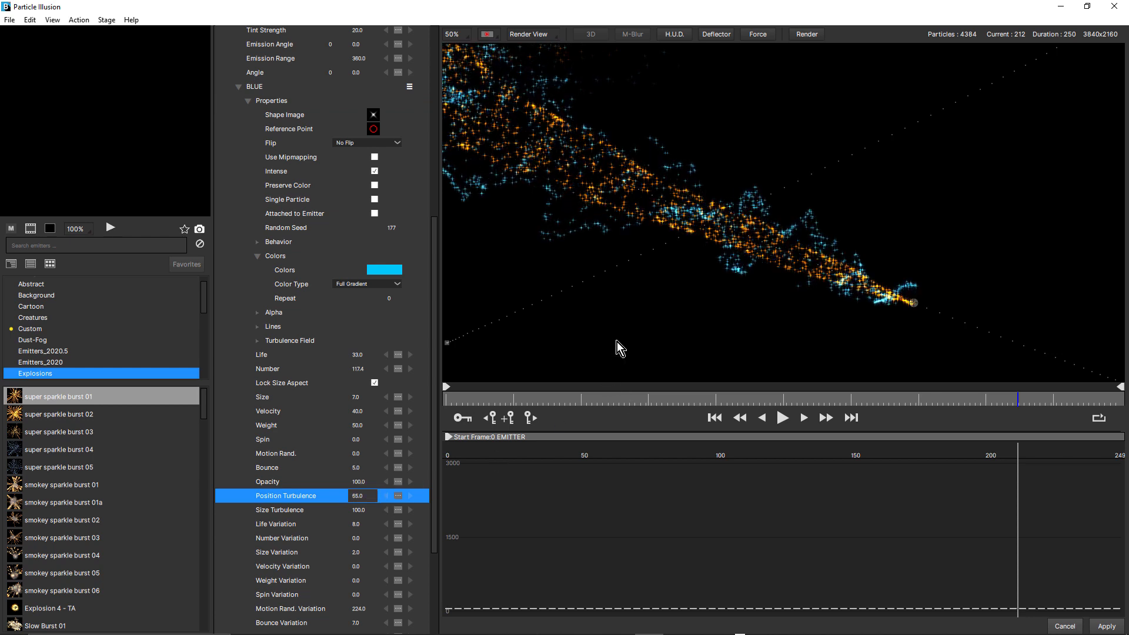
click(714, 417)
click(782, 418)
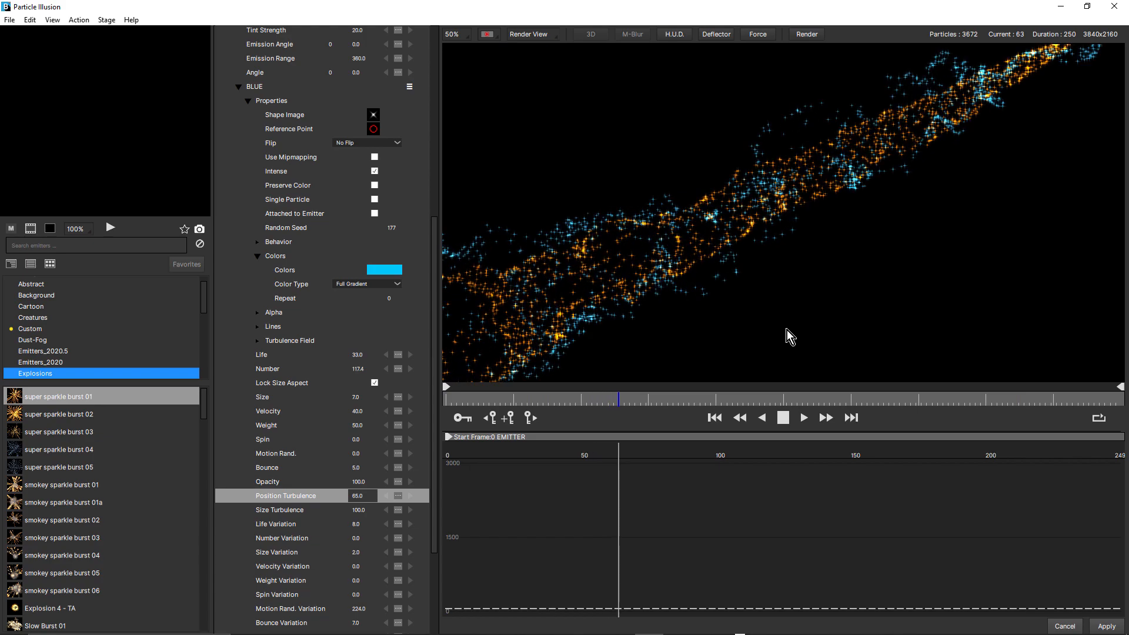
scroll(793, 294, down, 1)
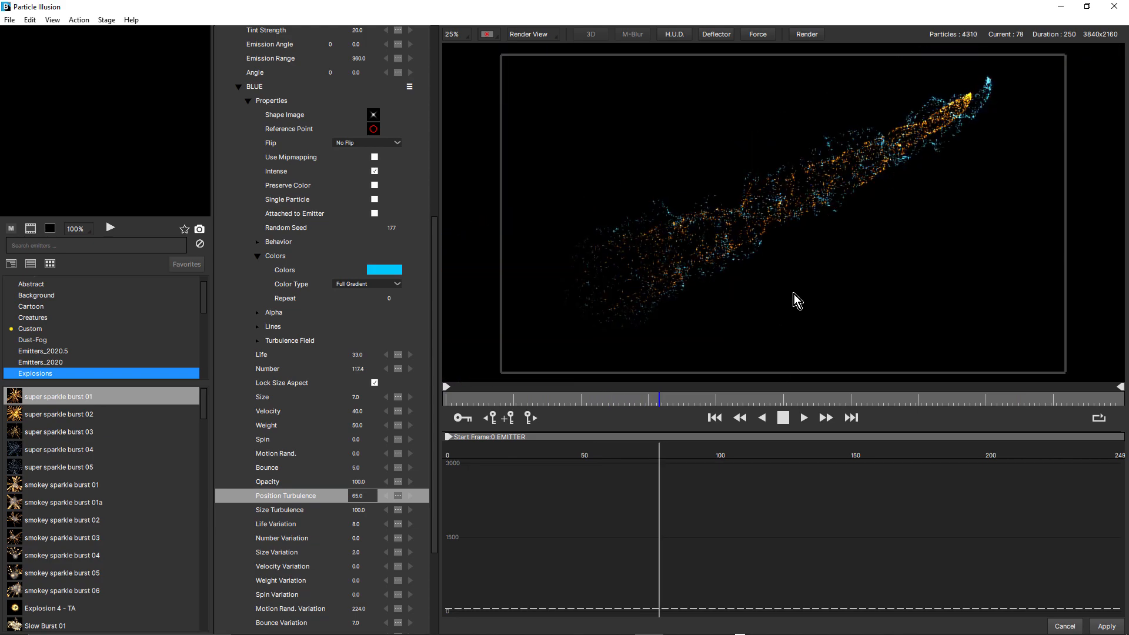
click(784, 419)
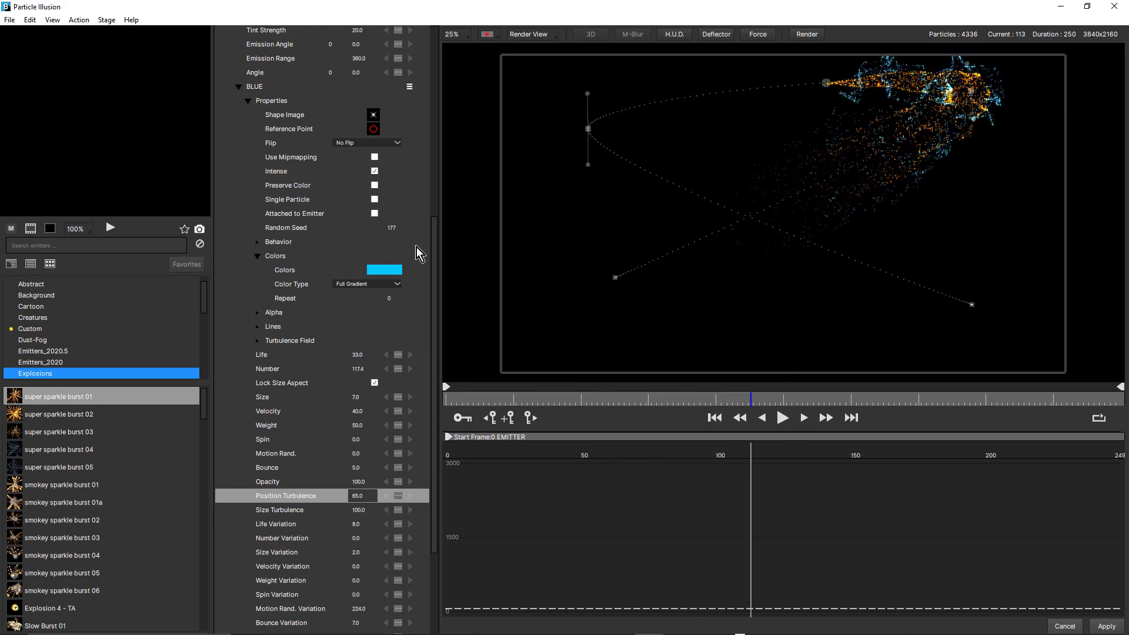
Set the EMITTER's own Position Turbulence to 206.2 and preview the animation
drag(436, 295, 430, 115)
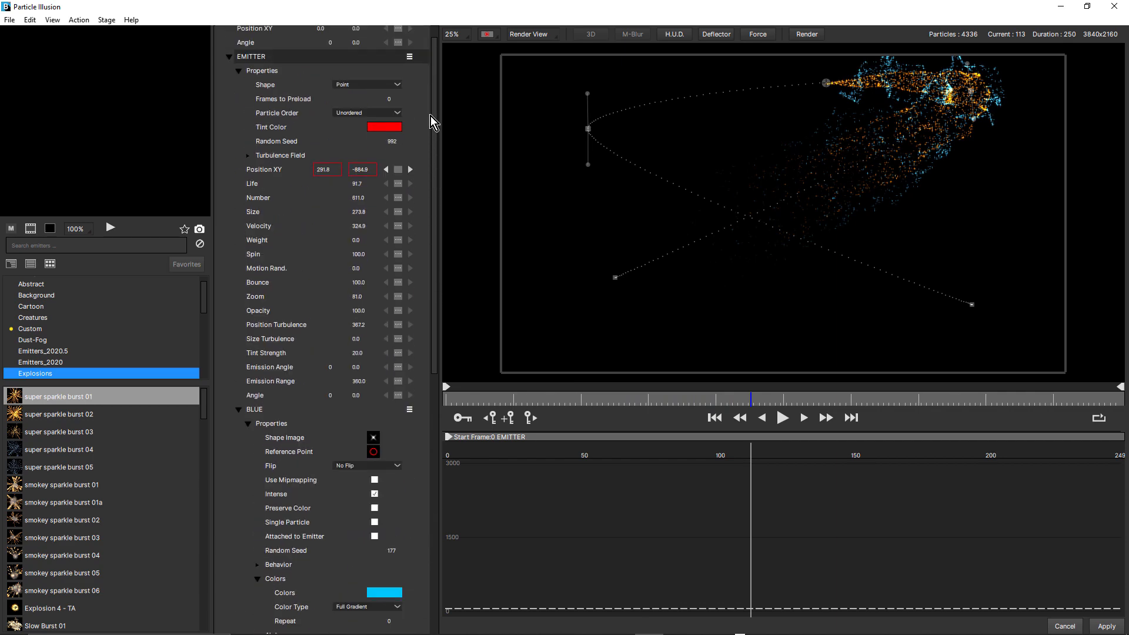
click(360, 326)
drag(349, 328, 268, 353)
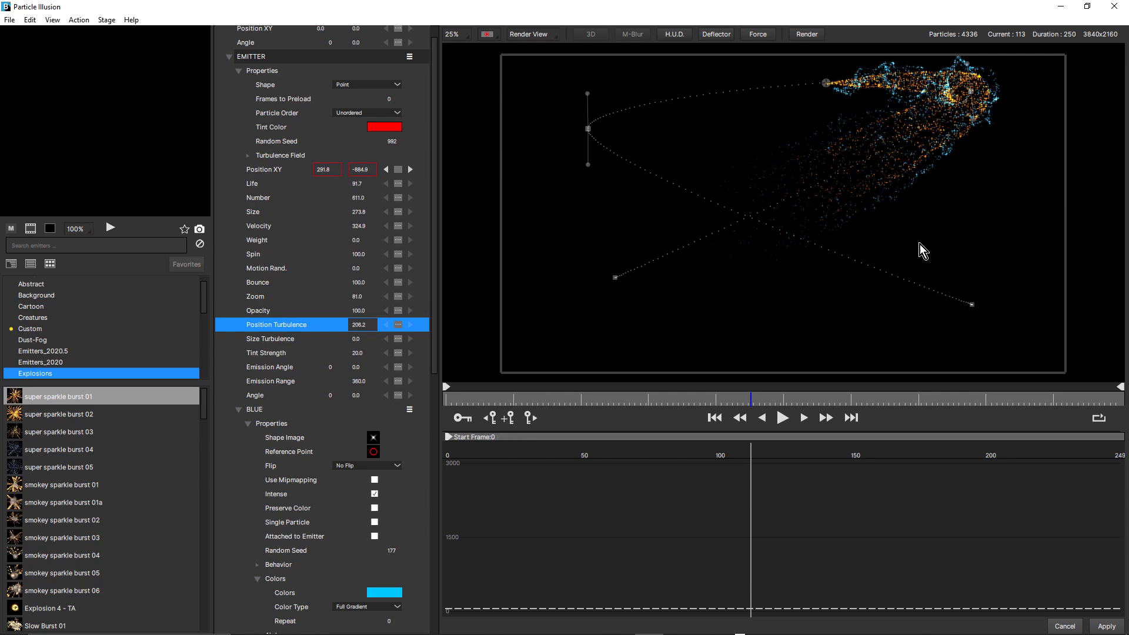
click(782, 418)
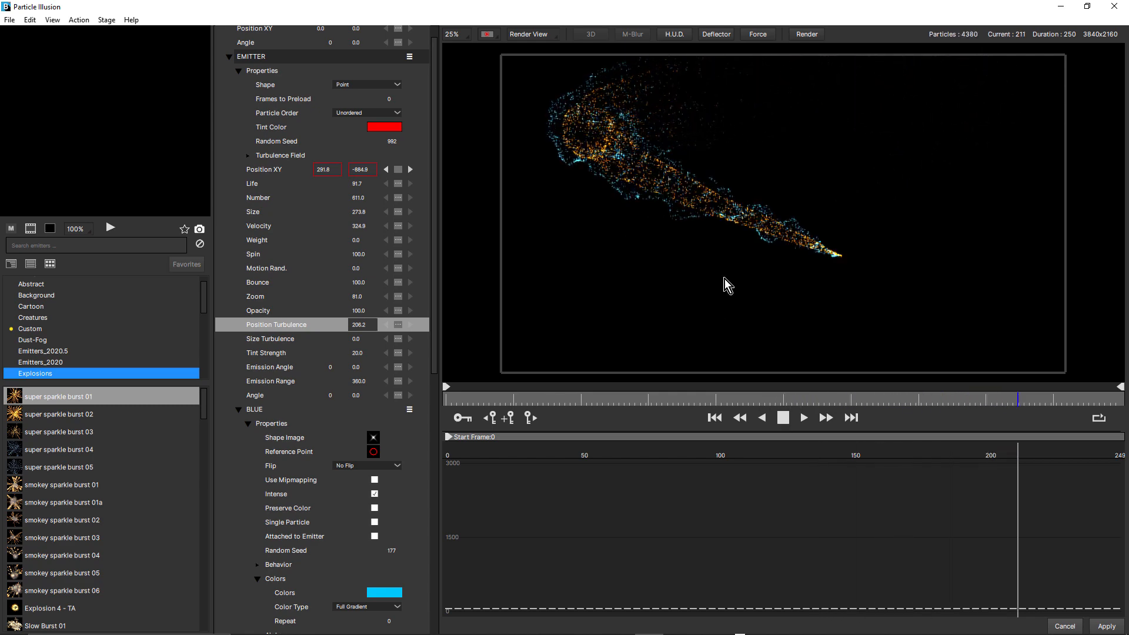
click(784, 418)
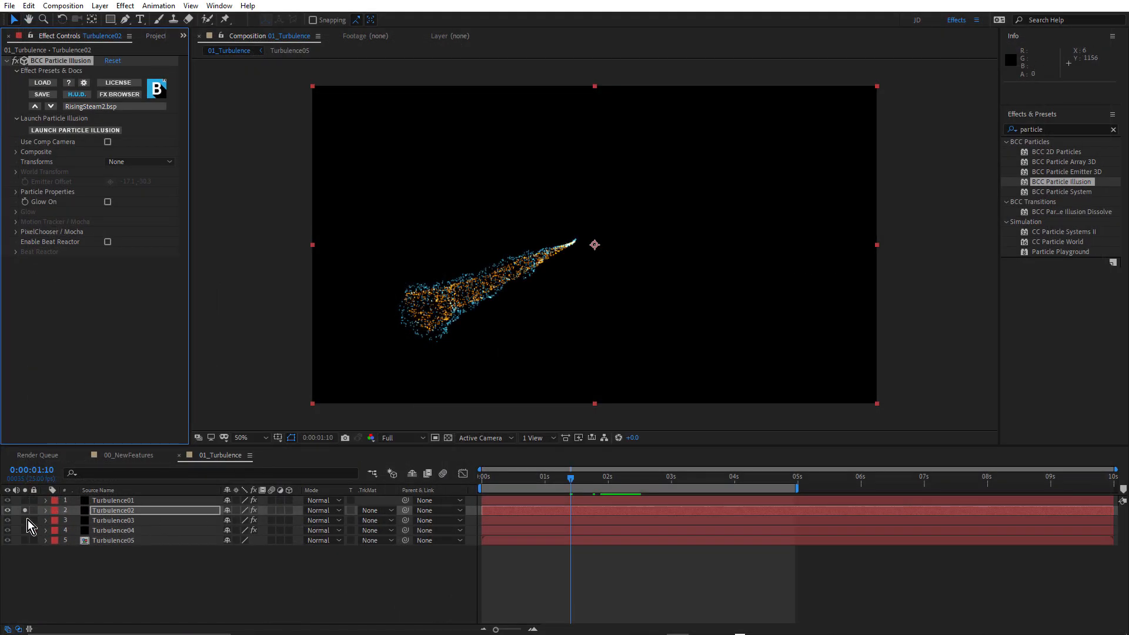
In After Effects, move the solo to the Turbulence03 layer, then preview its burst in Particle Illusion
alt+click(28, 520)
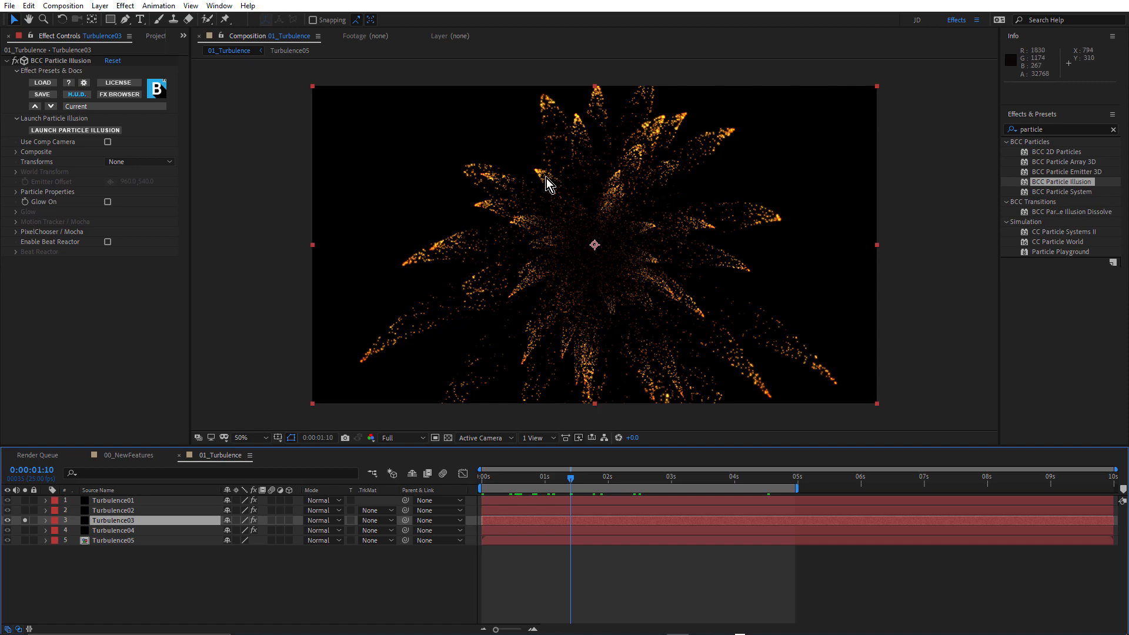
click(91, 132)
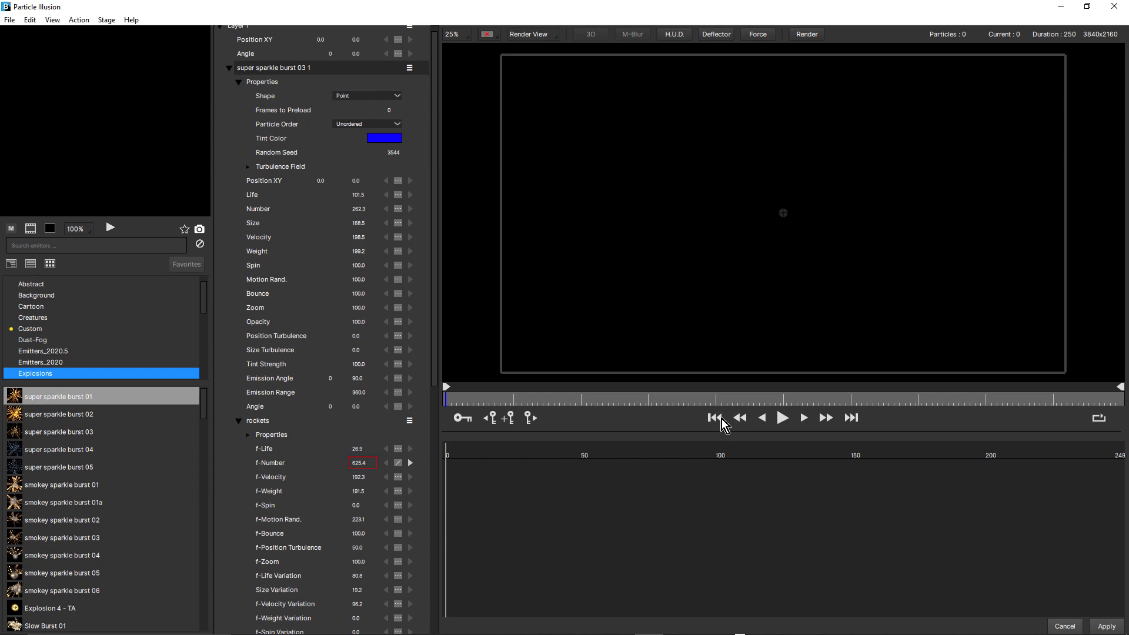
click(782, 418)
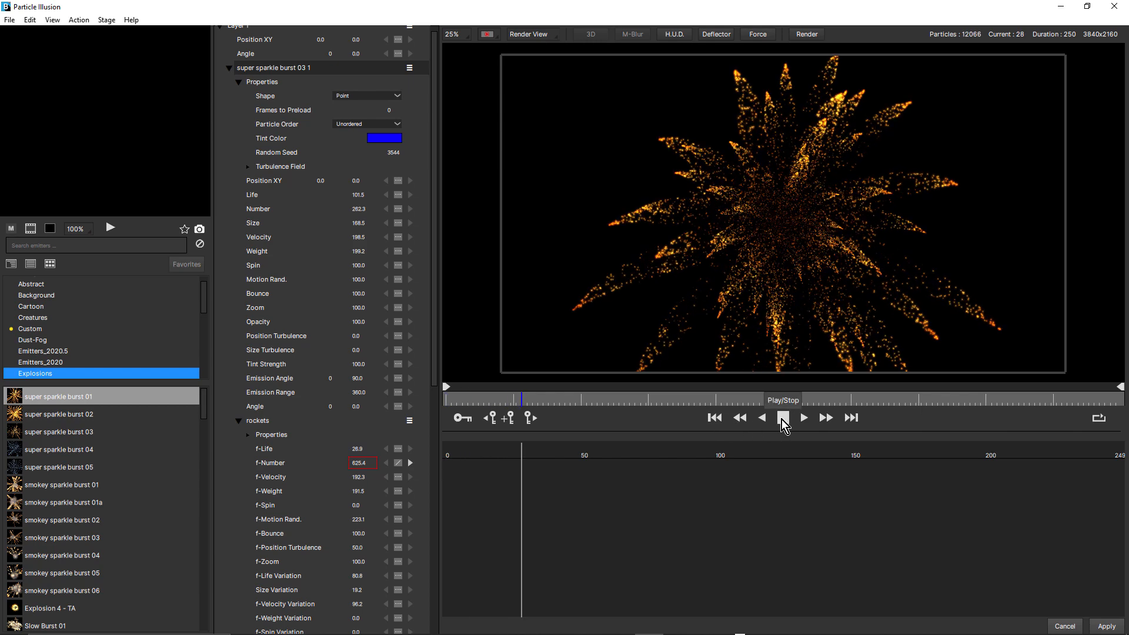
click(783, 418)
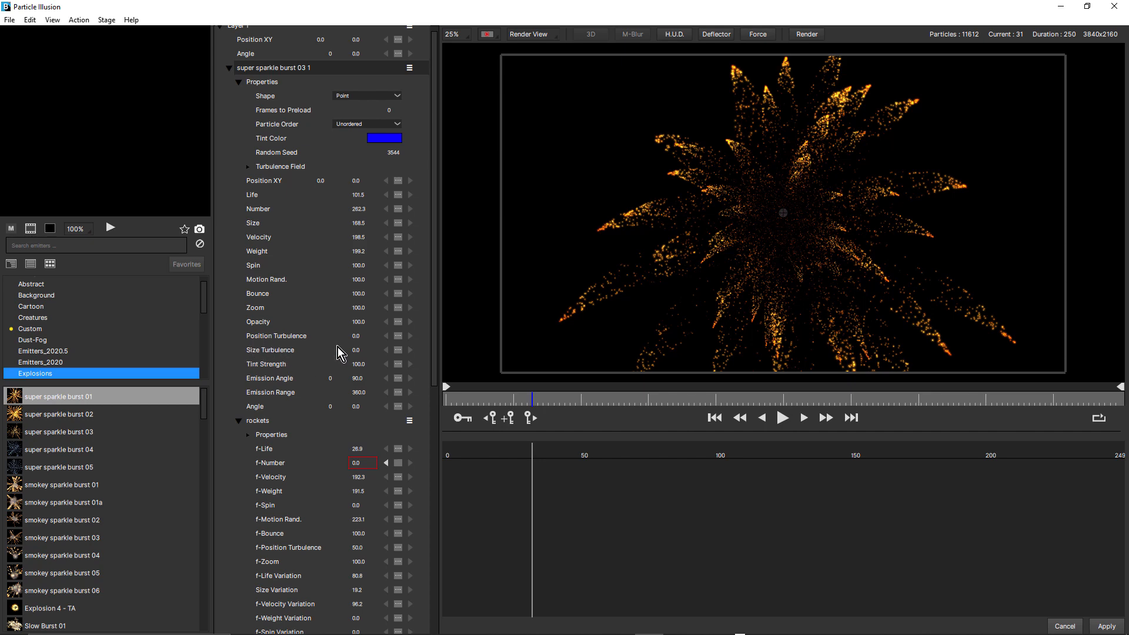
Examine the rockets' f-Position Turbulence, its variation and its over-life graph, and play the burst
drag(435, 302, 435, 406)
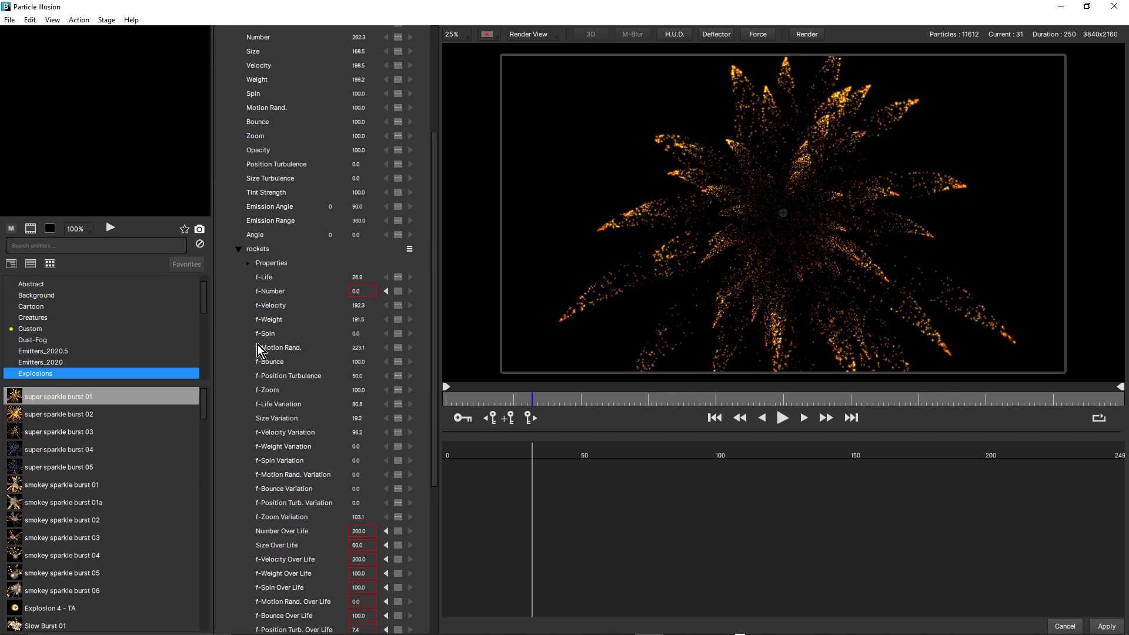
click(297, 379)
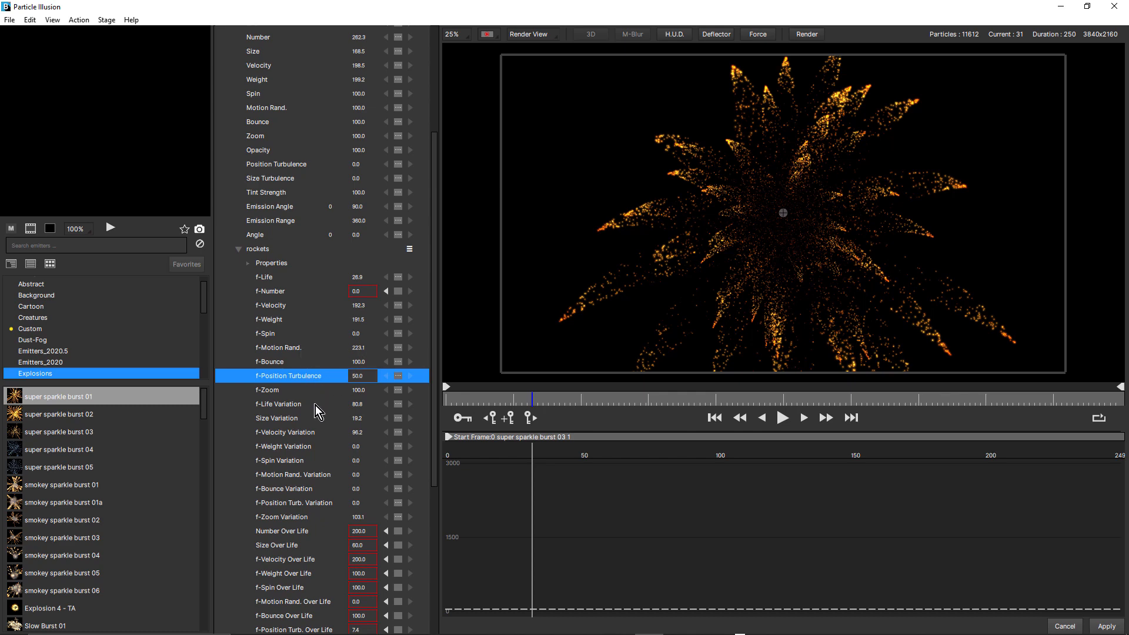
click(292, 503)
drag(434, 391, 444, 520)
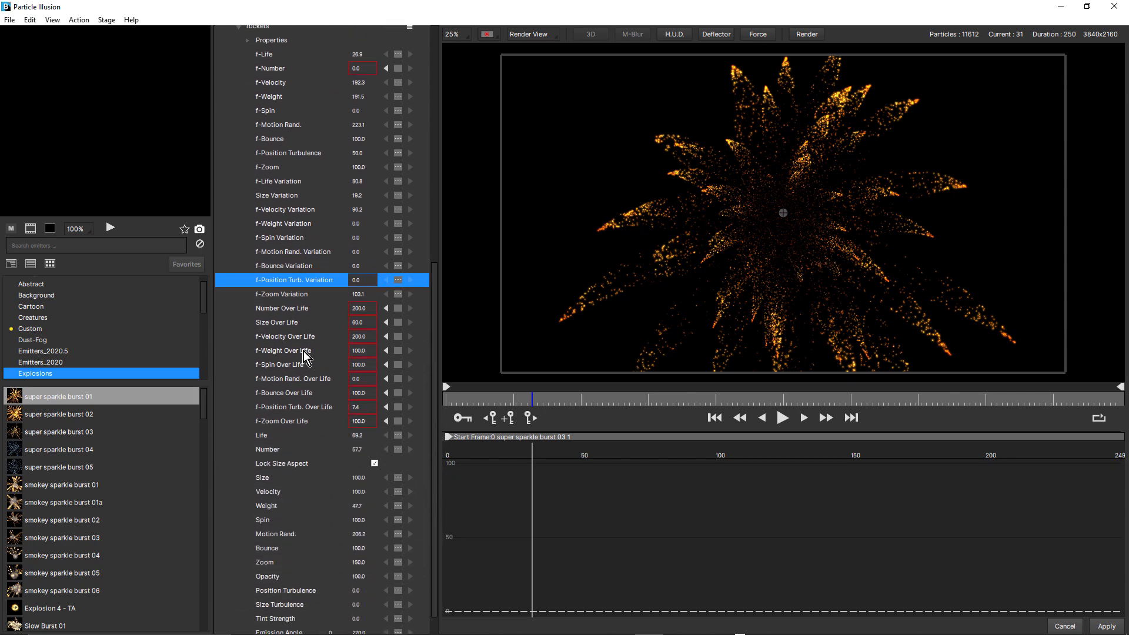
click(288, 407)
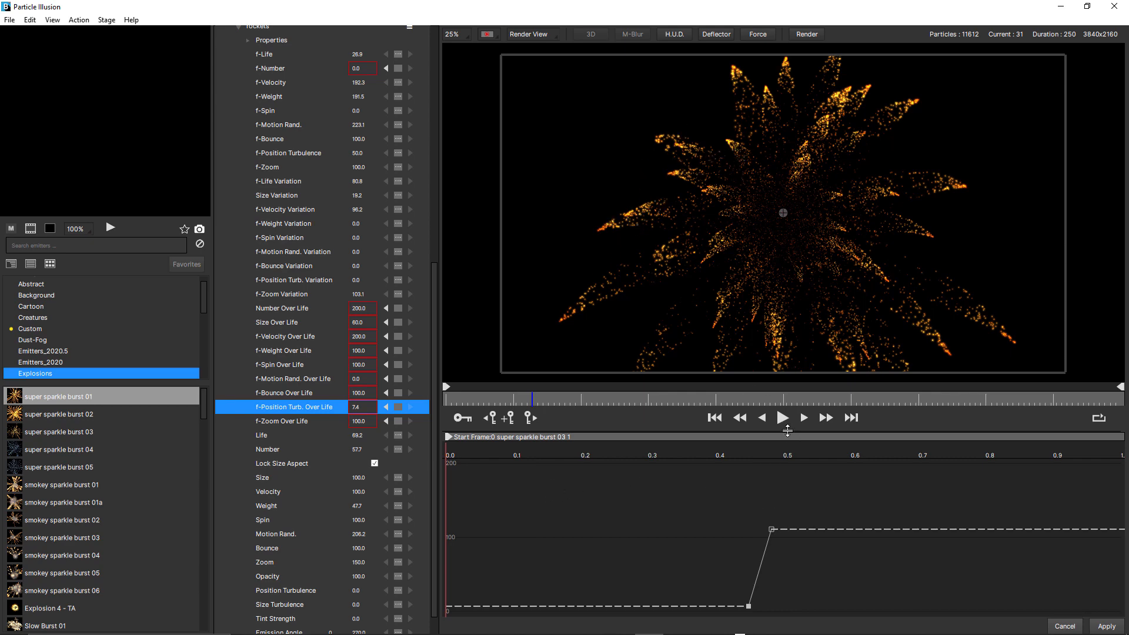
click(783, 419)
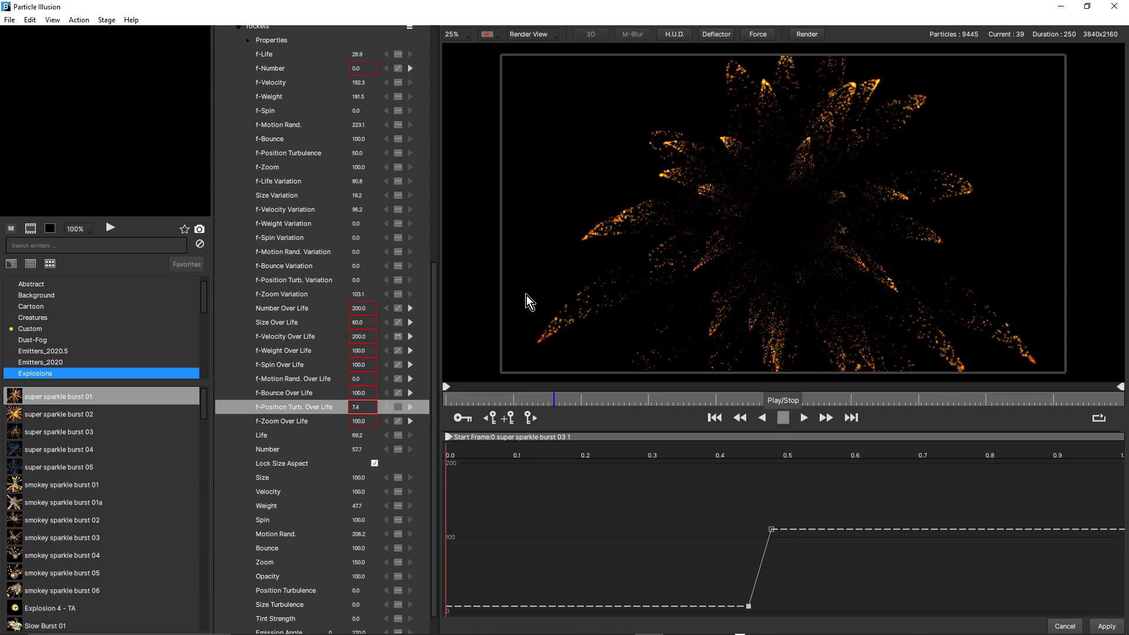
Set the super sparkle burst 03 1 emitter's Position Turbulence to 100 and play the burst from the first frame
drag(435, 330, 449, 91)
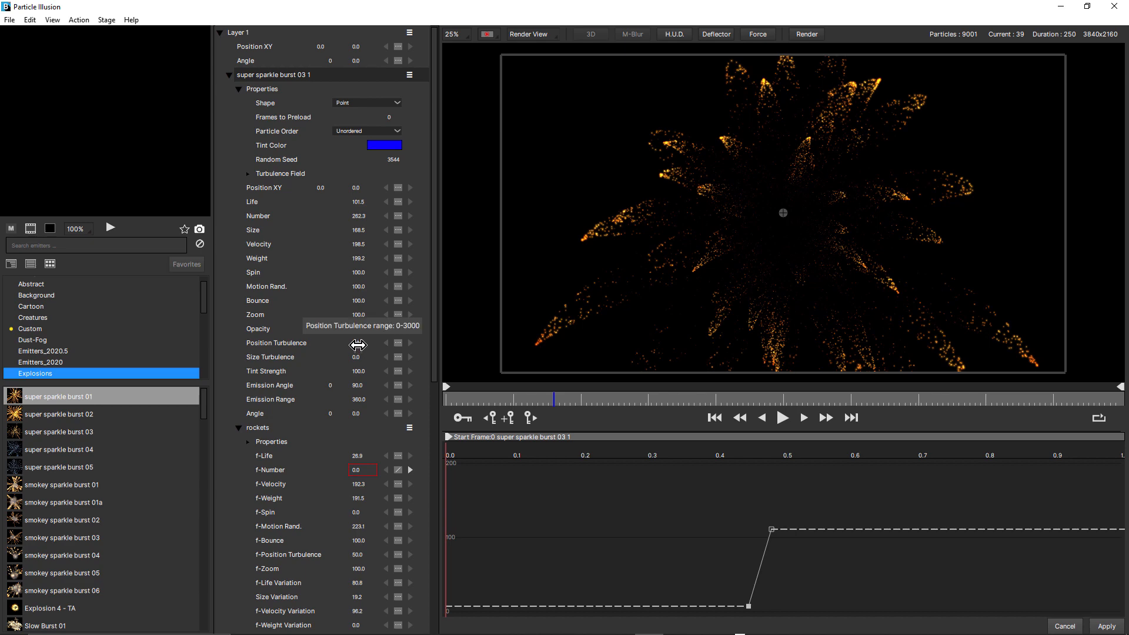
click(358, 349)
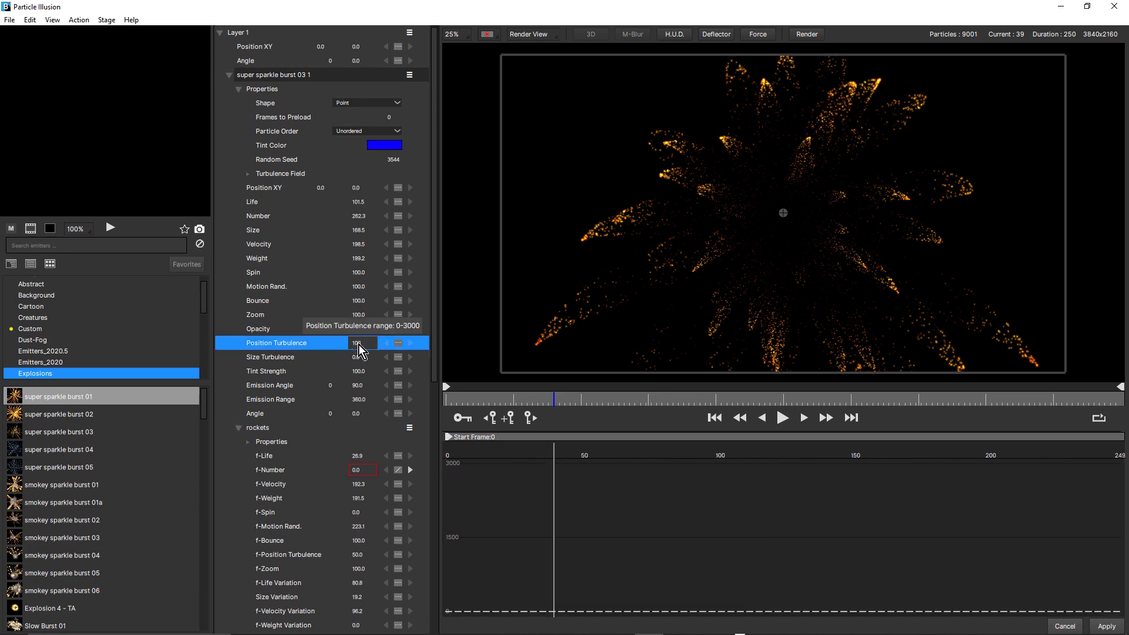
text(100)
key(Return)
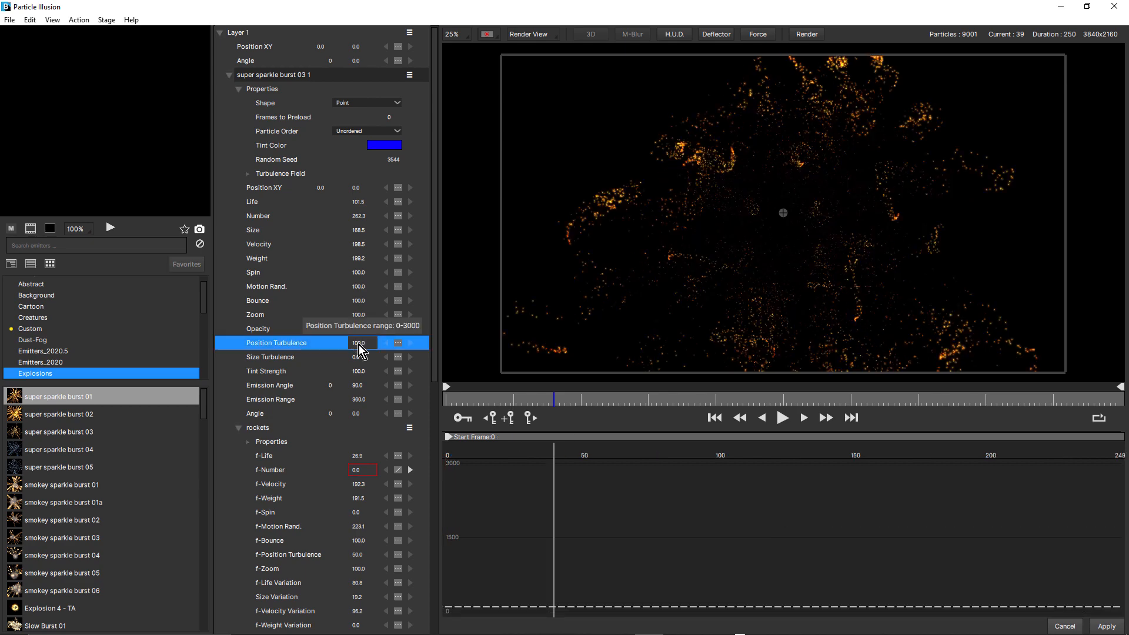
click(715, 418)
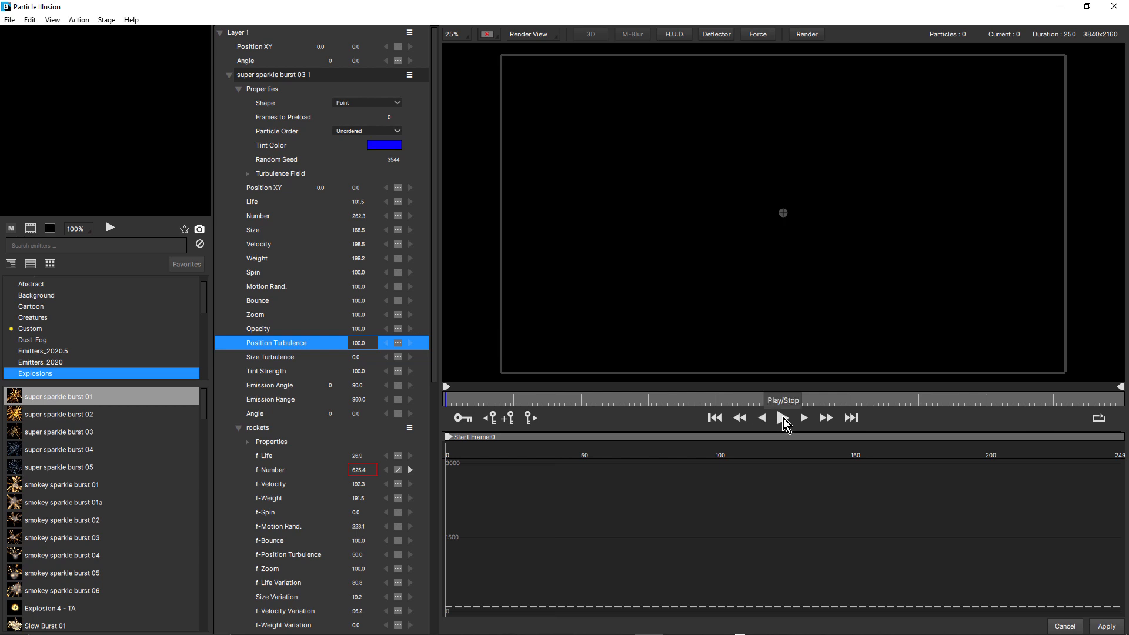
click(783, 418)
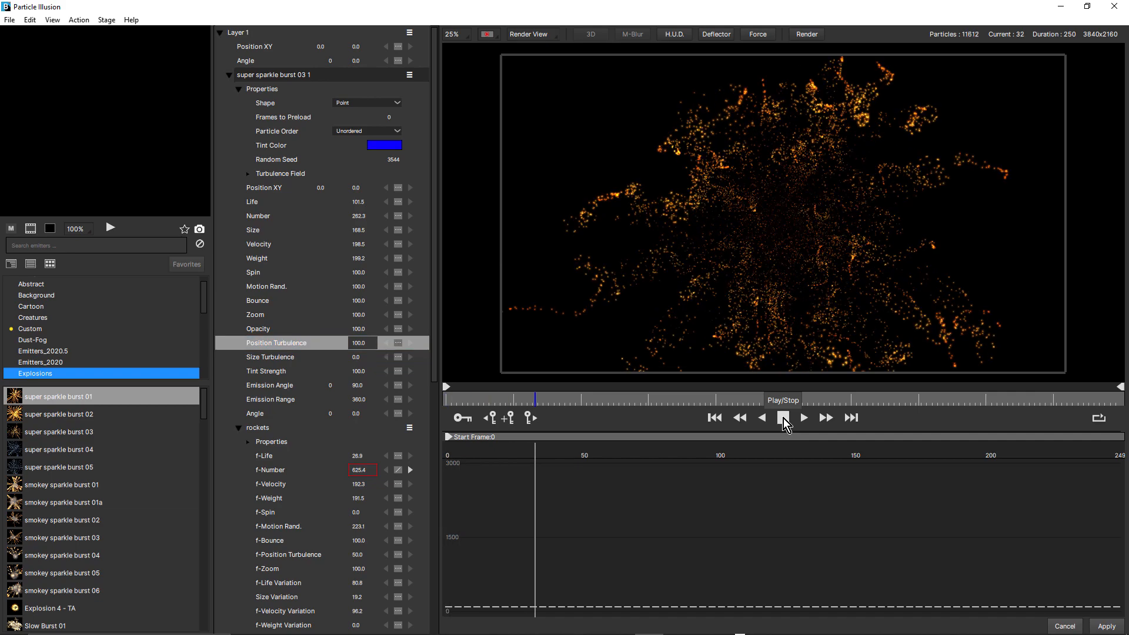
click(783, 417)
Replay the opening frames of the burst several times to examine how turbulence bends the rocket trails
click(715, 418)
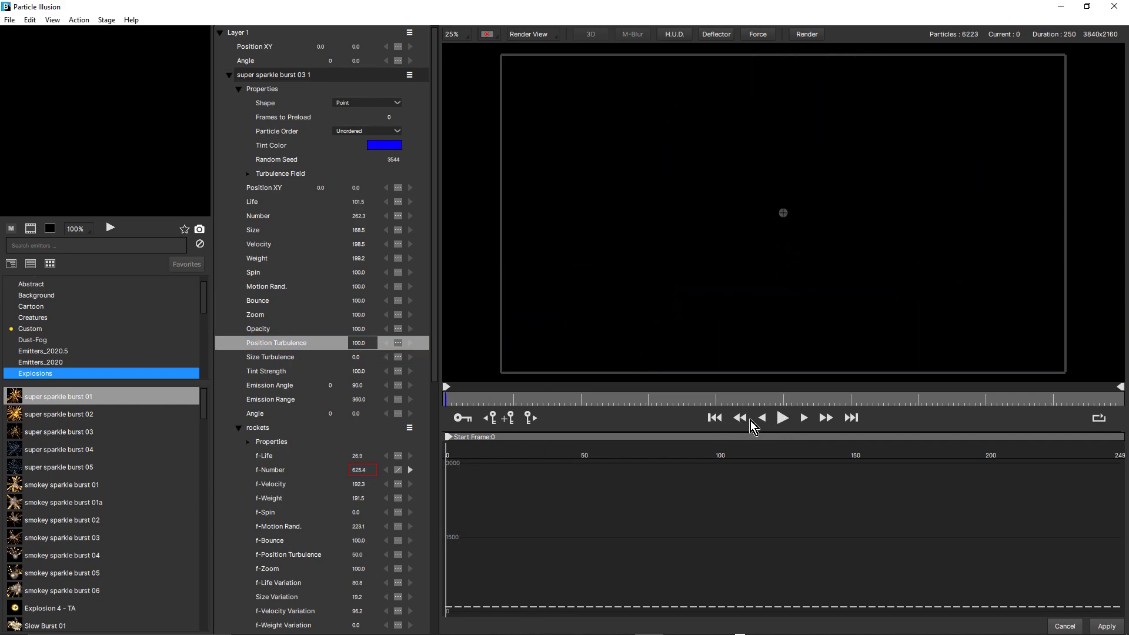
click(783, 417)
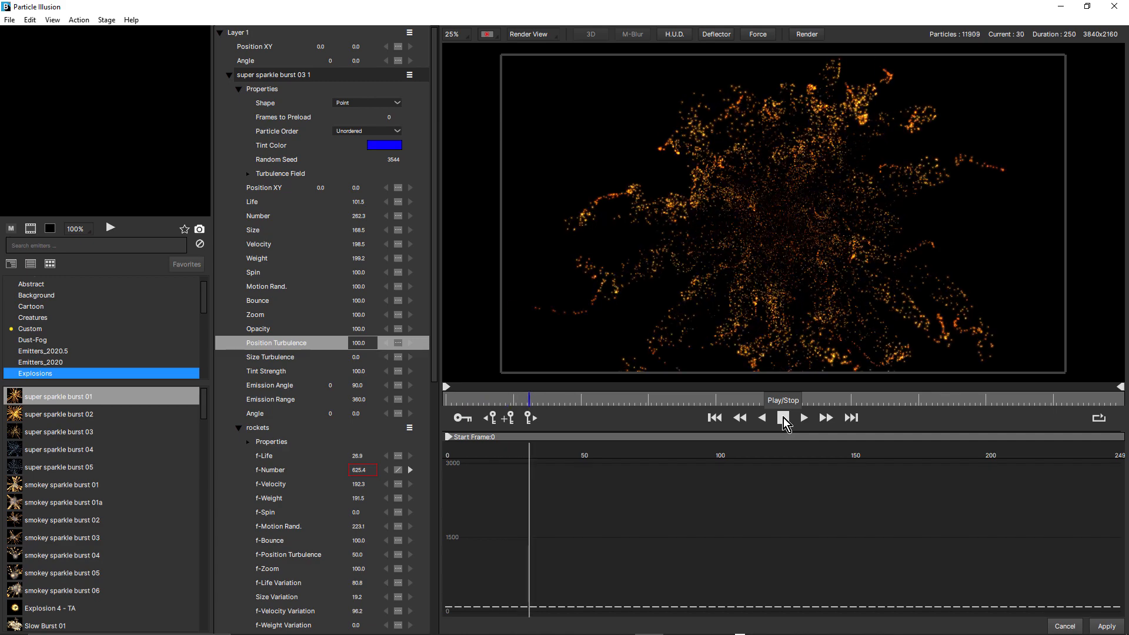
click(783, 417)
click(739, 418)
click(782, 418)
click(782, 418)
click(711, 417)
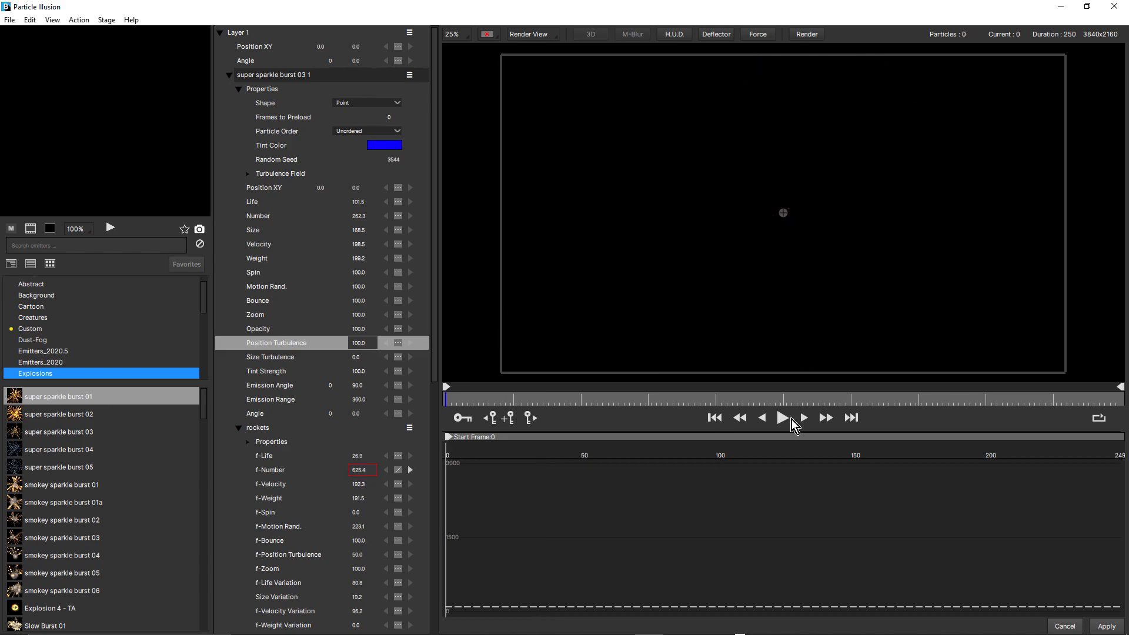
click(786, 418)
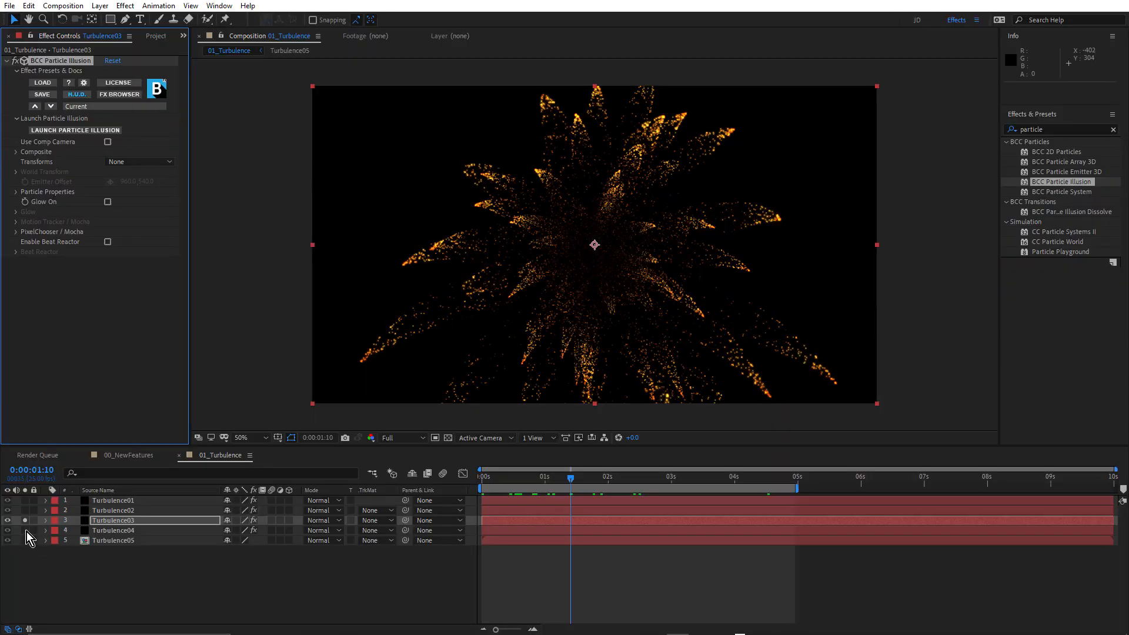
In After Effects, move the solo to the Turbulence04 layer and preview its two emitters in a maximized composition view
click(24, 529)
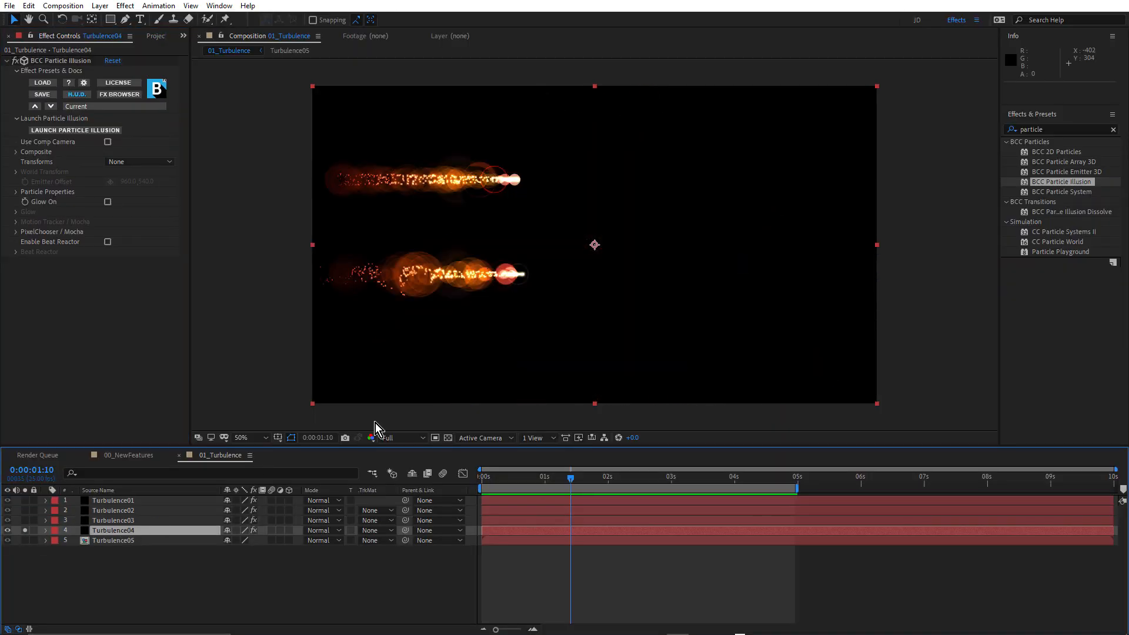
scroll(453, 232, up, 2)
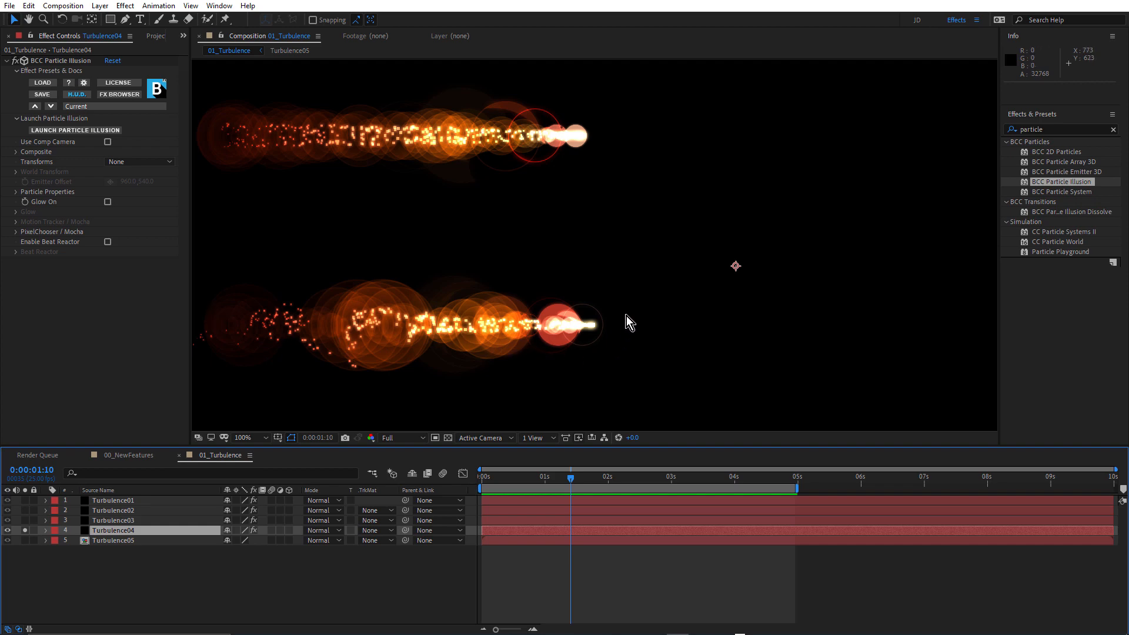
key(grave)
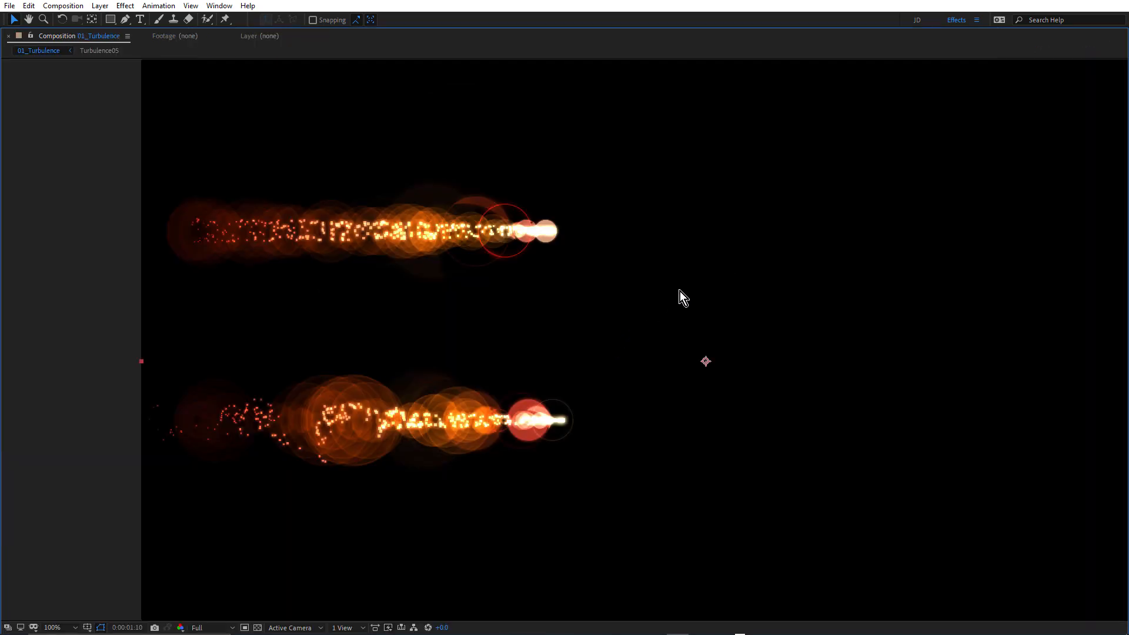
key(space)
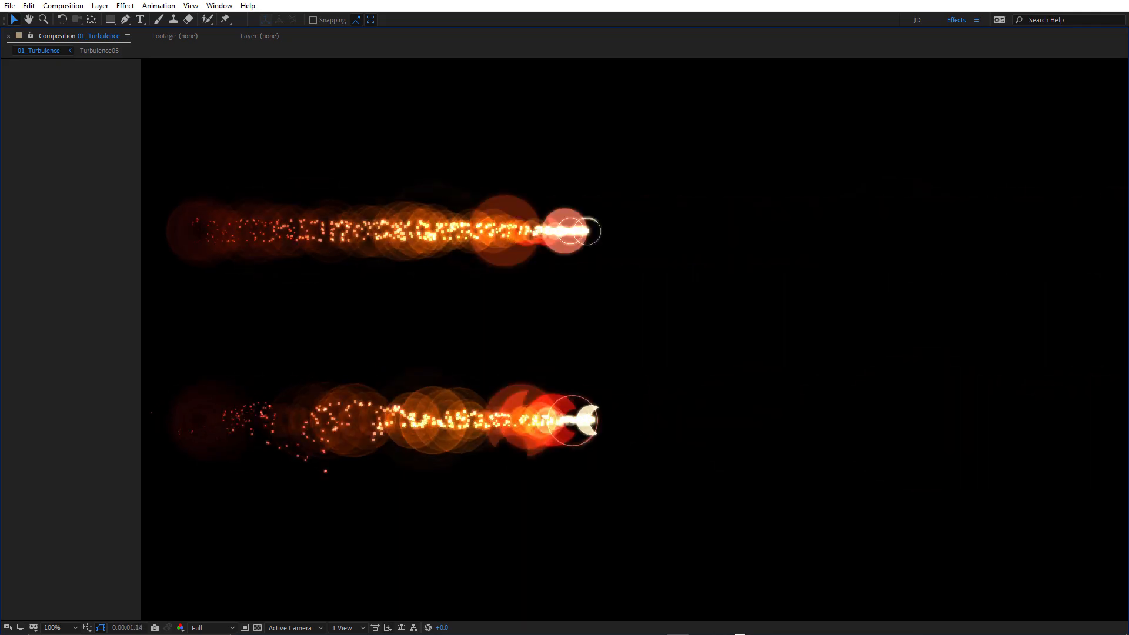
key(grave)
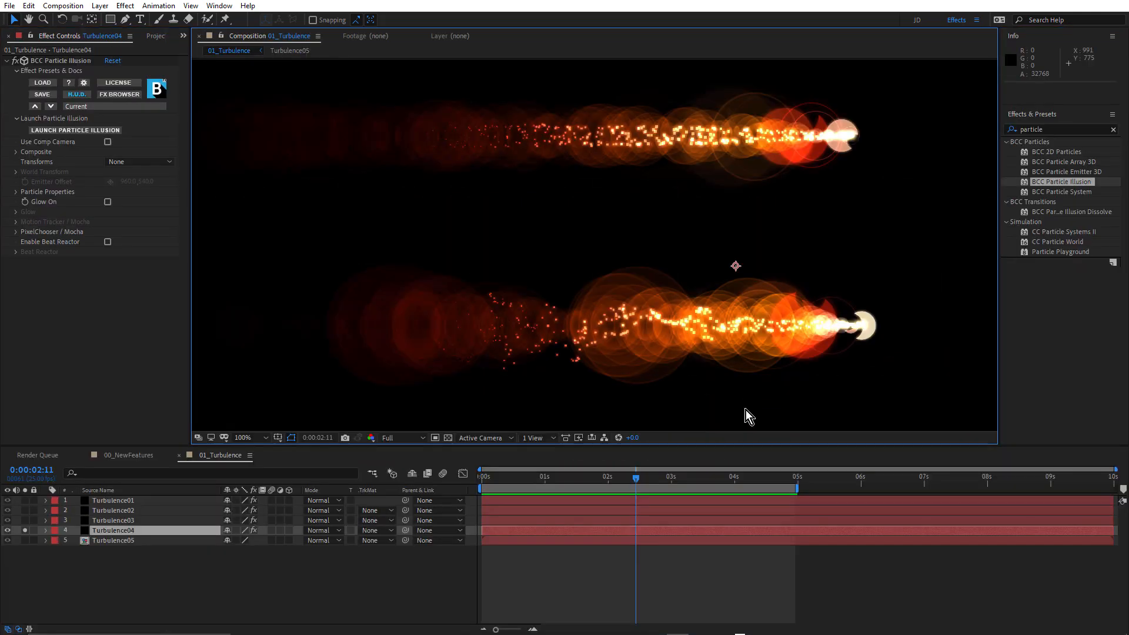
Move the solo to the Turbulence05 layer and preview the whole swarm animation
alt+click(24, 540)
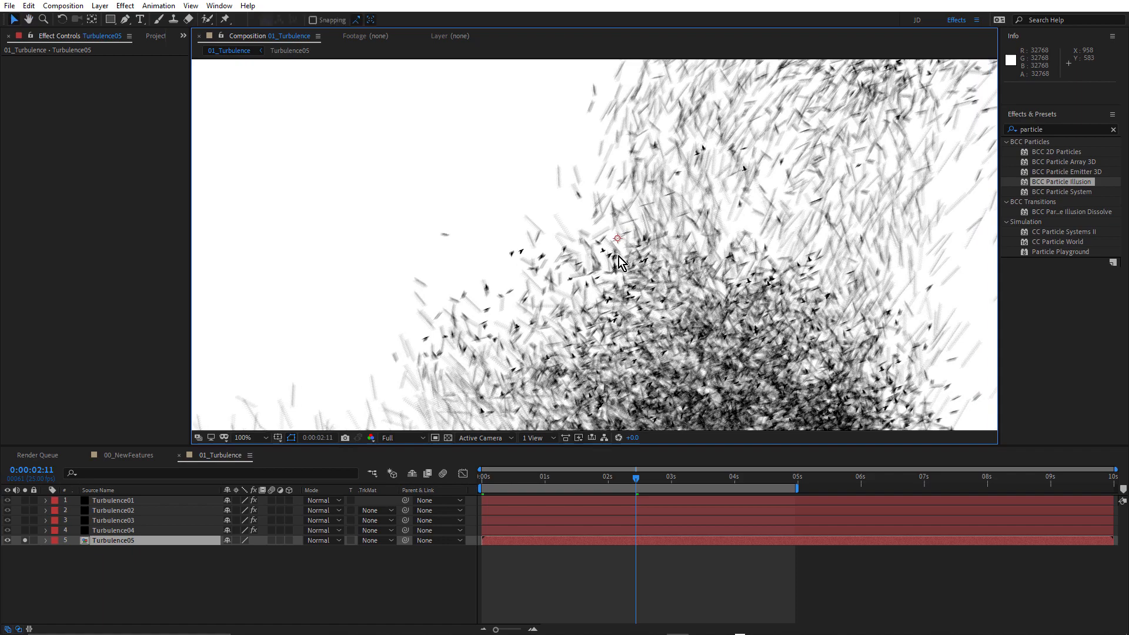
scroll(675, 299, down, 2)
key(space)
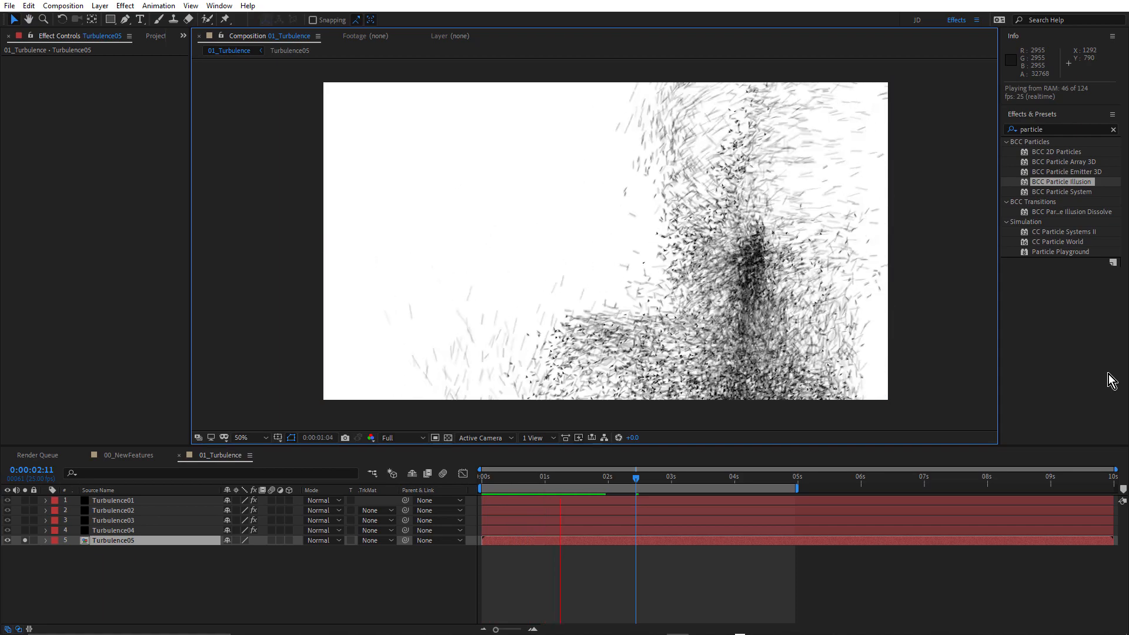
key(space)
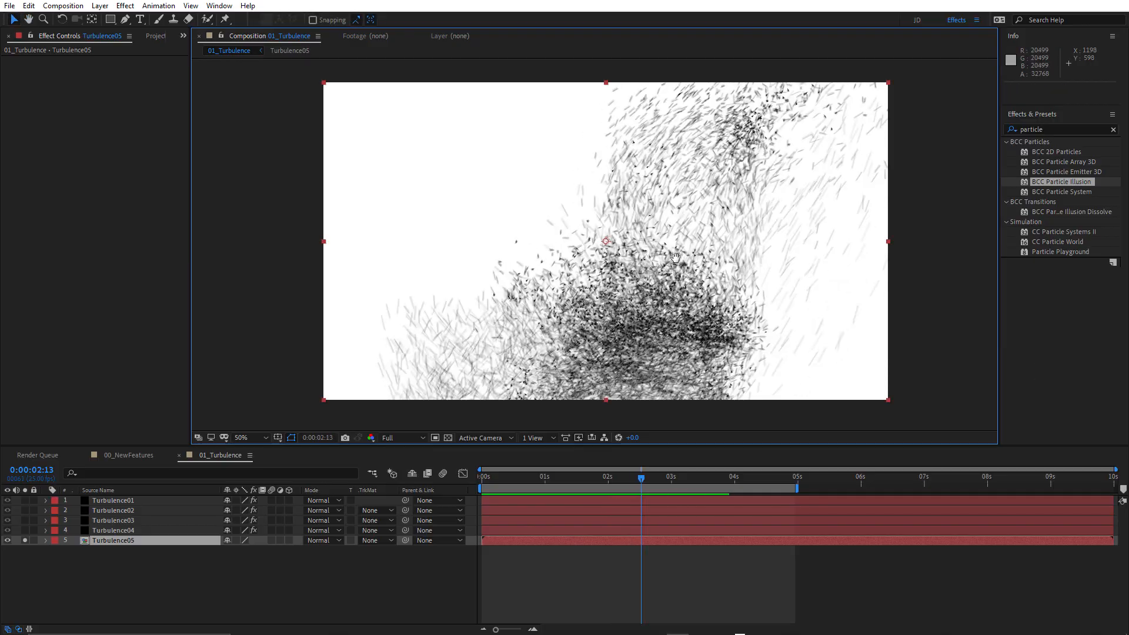
Play the Turbulence05 swarm in a maximized, magnified composition view and return to the normal layout
key(grave)
scroll(686, 347, up, 2)
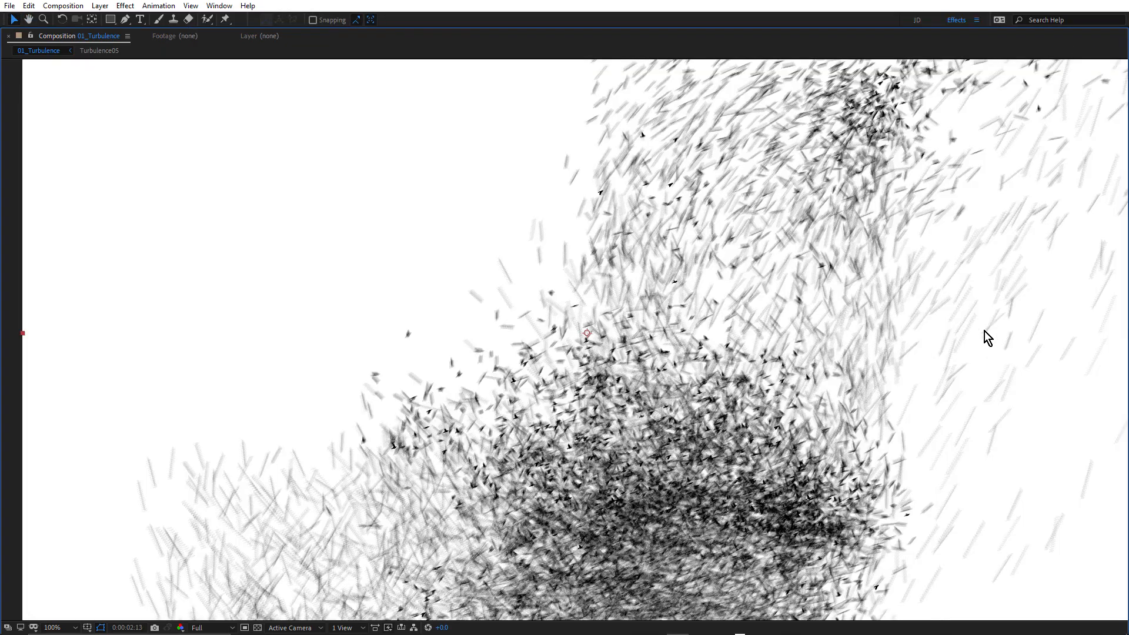
key(space)
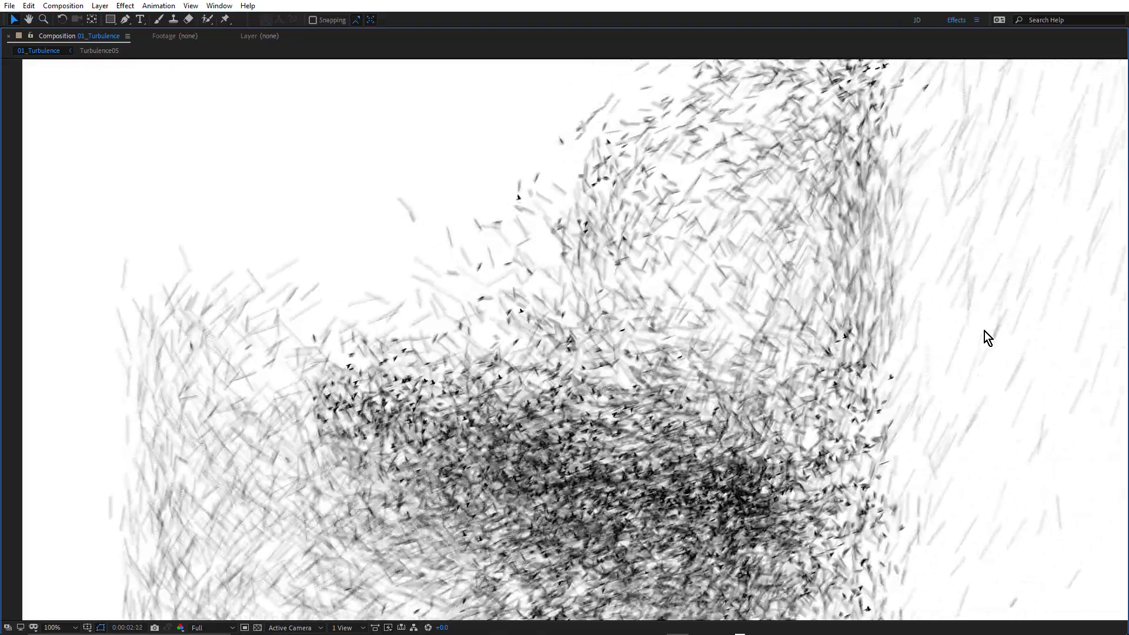
key(grave)
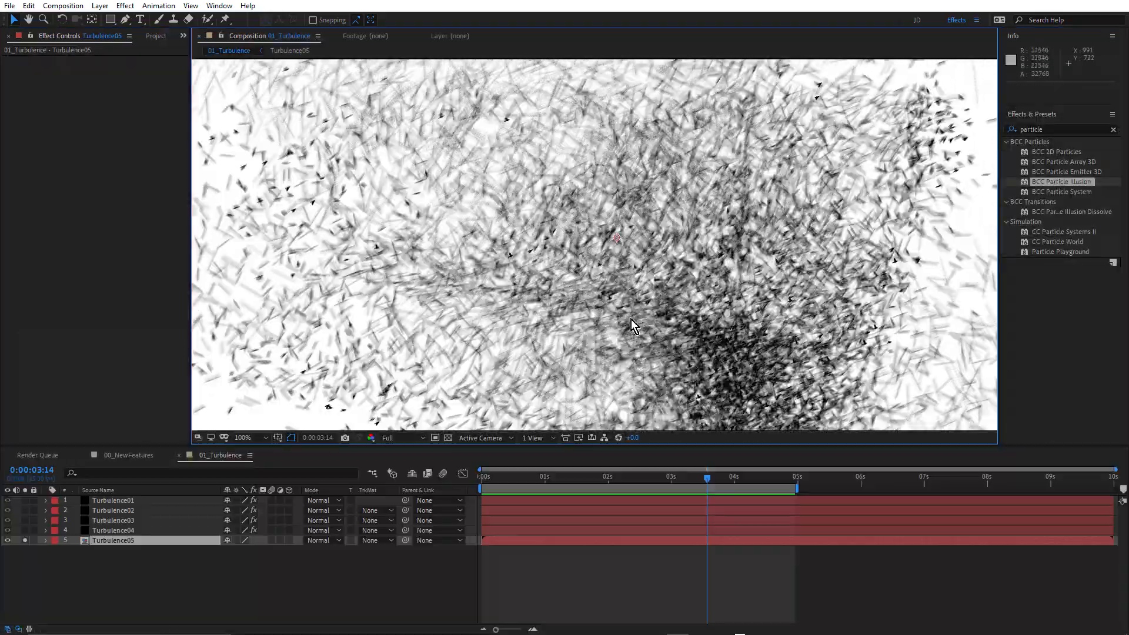
scroll(626, 262, down, 2)
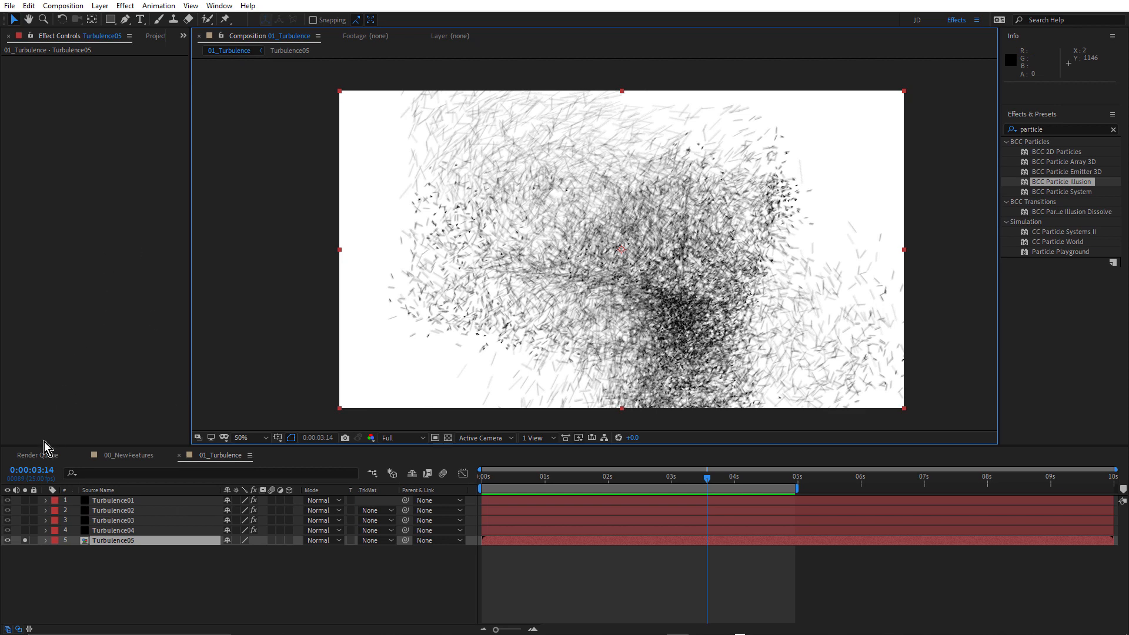
Open the 02_Lines composition from the project and preview its soloed Lines_01 layer
click(156, 36)
double_click(64, 186)
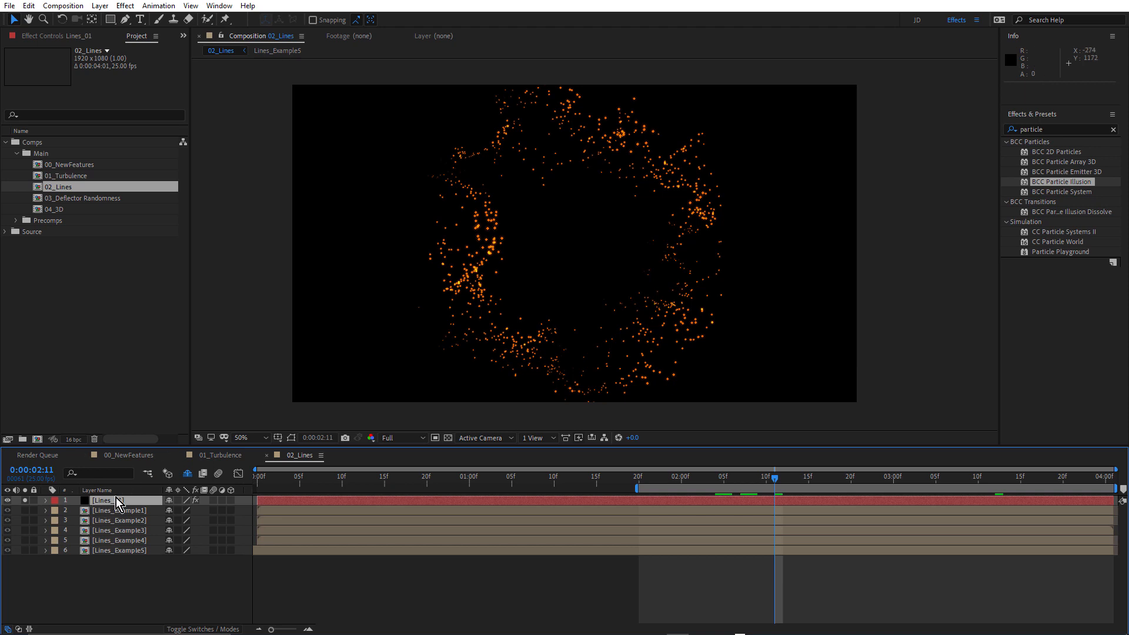
drag(262, 488, 337, 513)
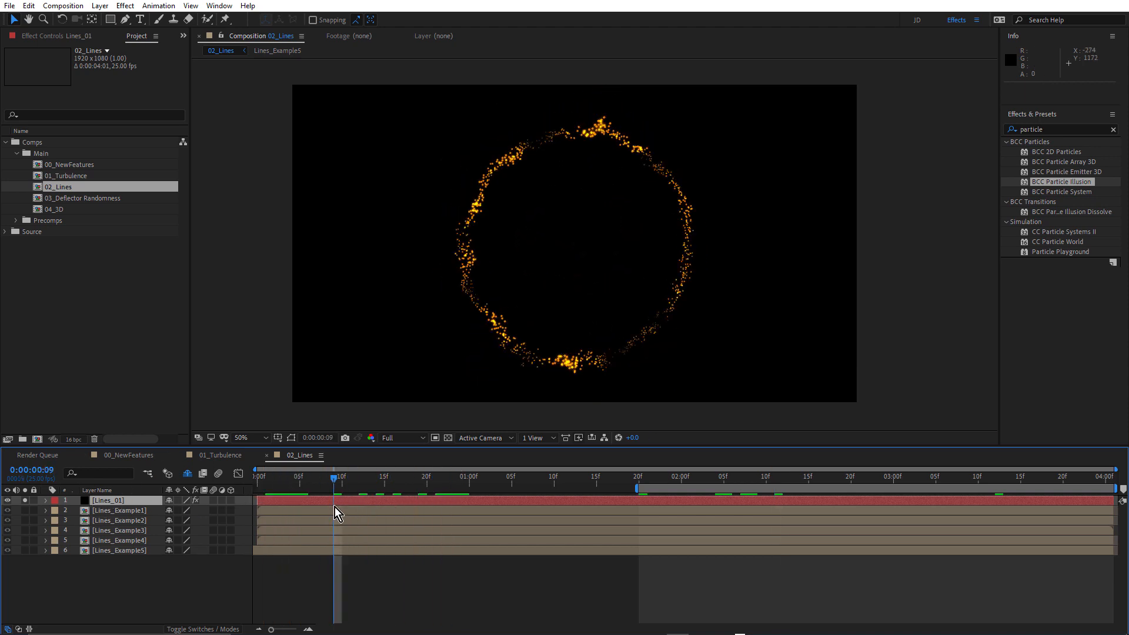
key(space)
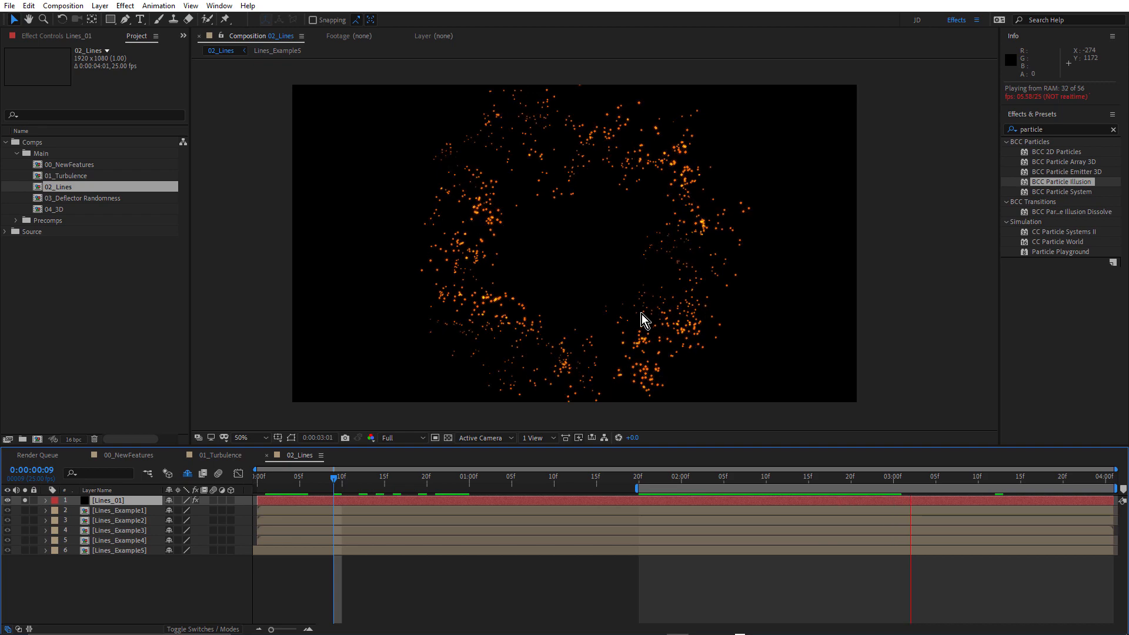
End the 02_Lines work area at 0:00:03:05 and preview the shortened range
key(space)
key(n)
key(space)
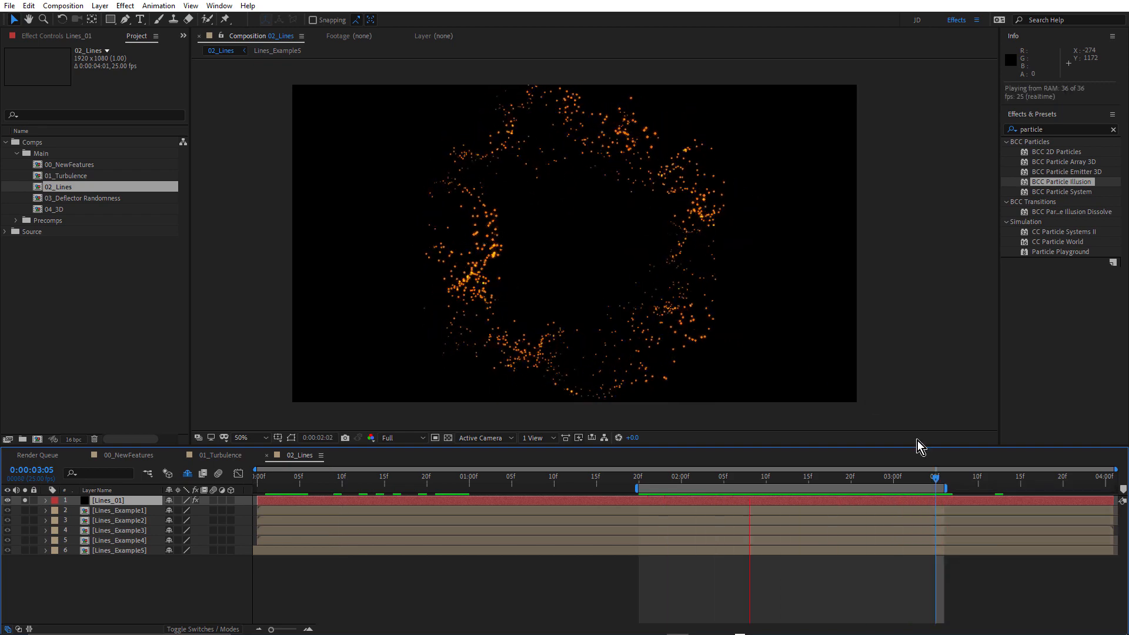
key(space)
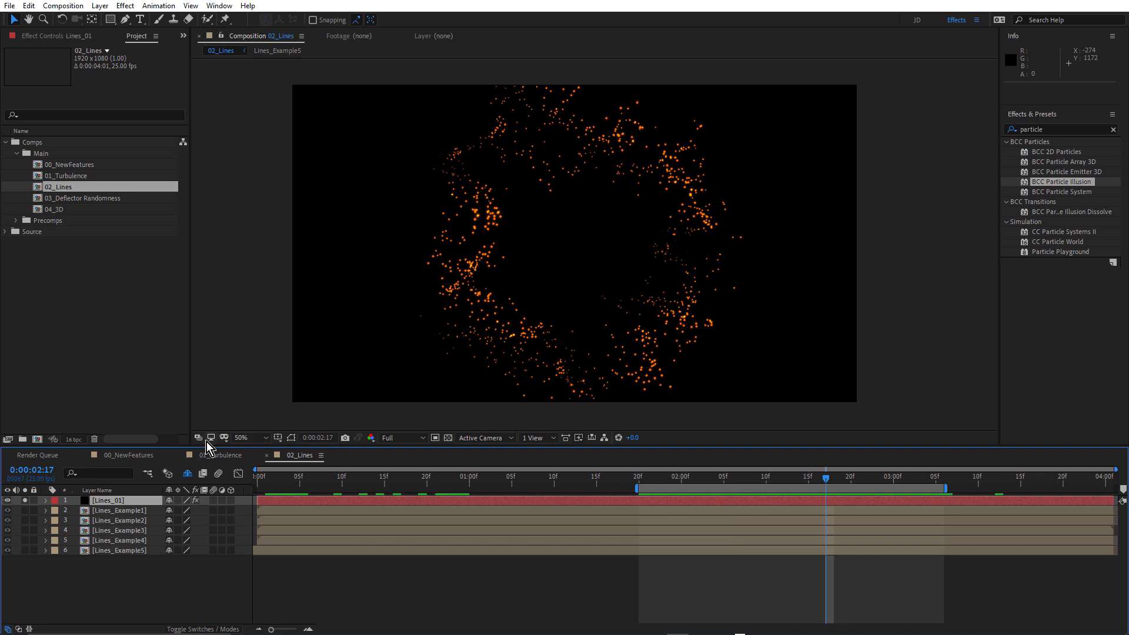
Launch Particle Illusion from the Lines_01 layer's effect and play the circular emitter's particles
click(110, 500)
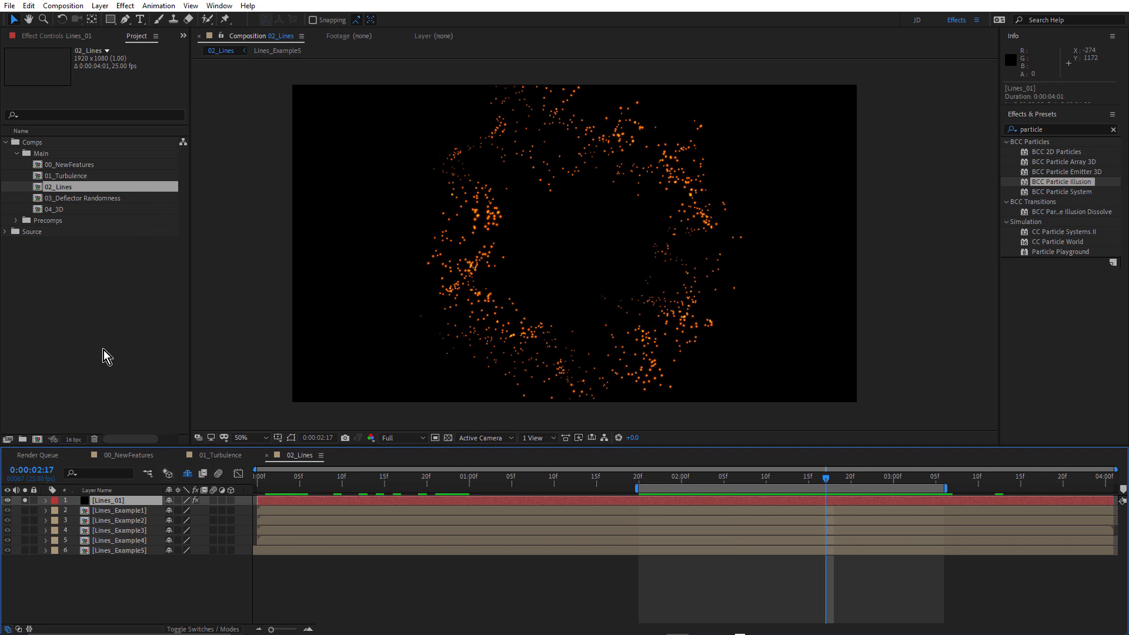
click(63, 36)
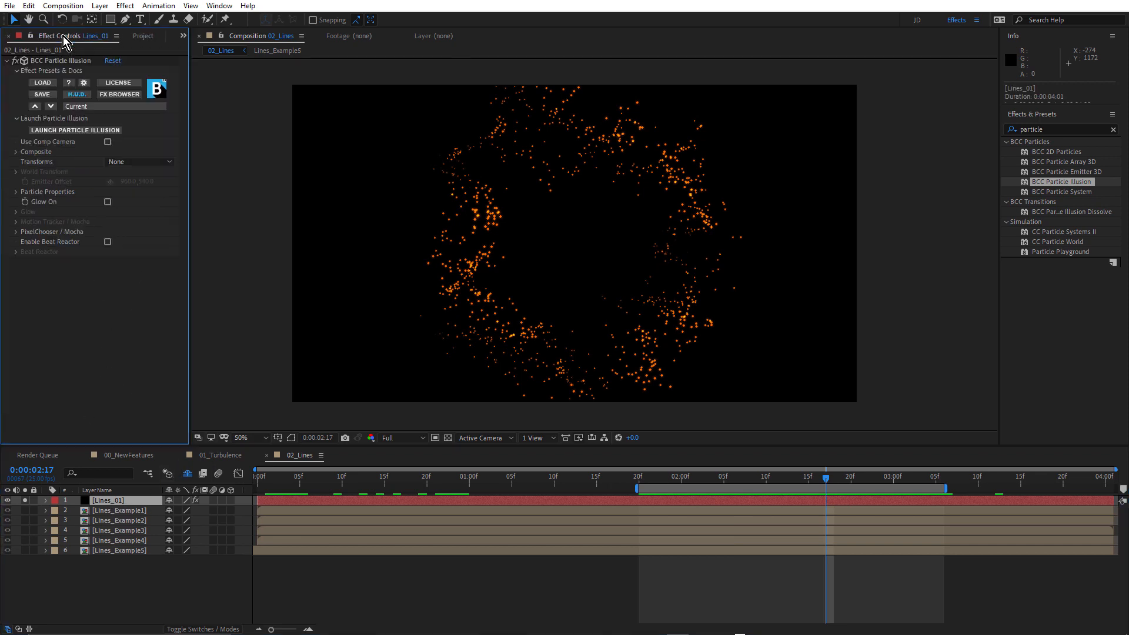
click(72, 131)
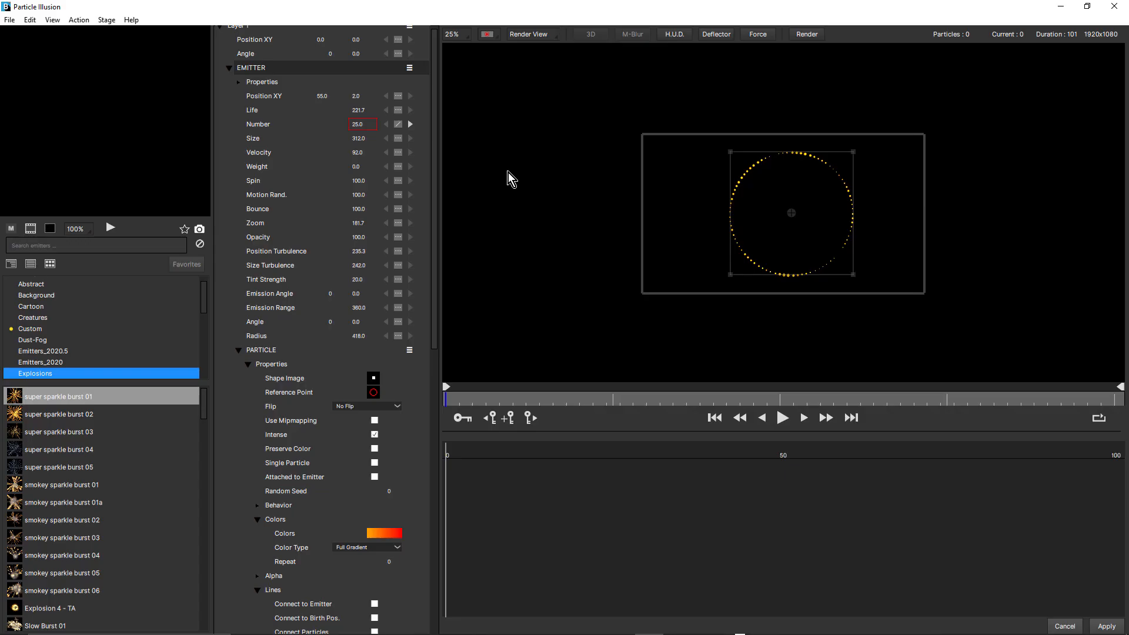
click(783, 418)
click(783, 418)
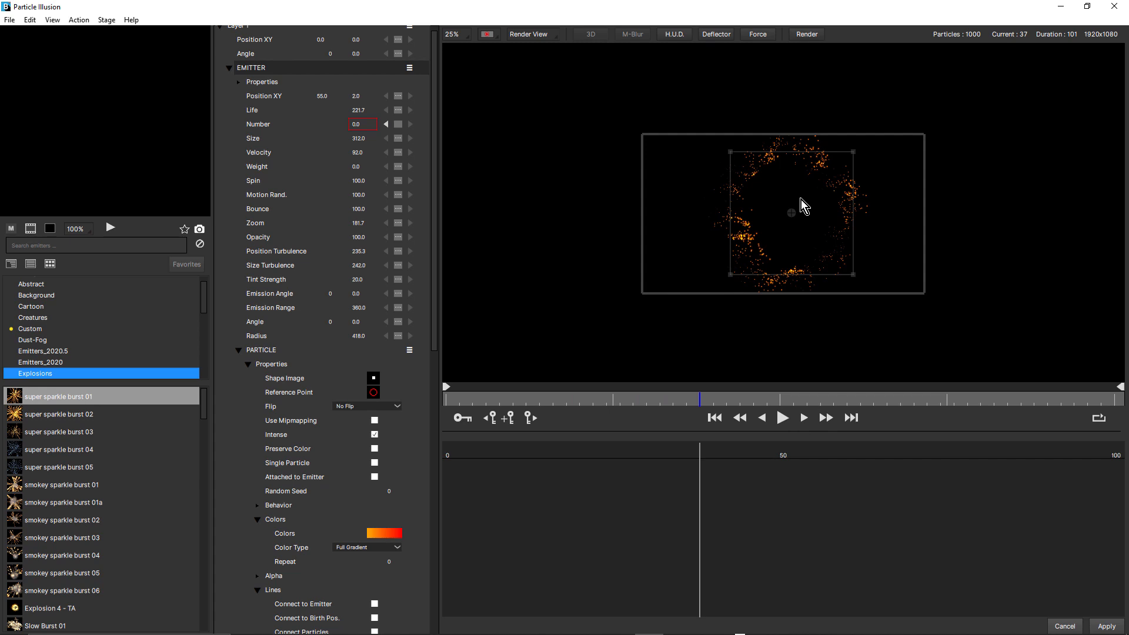
scroll(801, 199, up, 2)
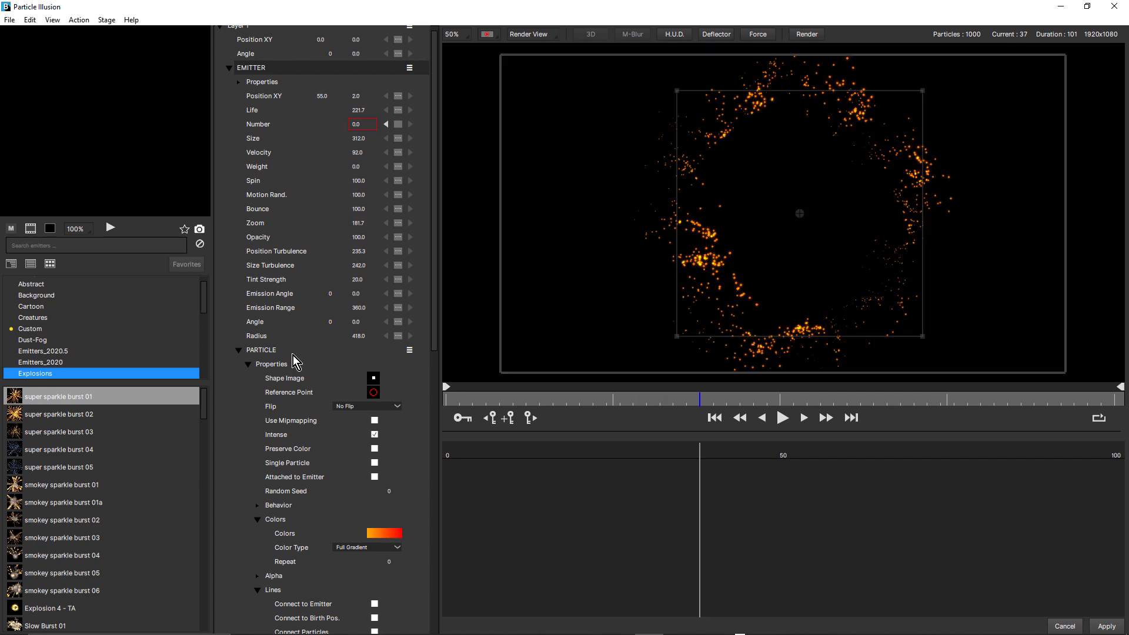
Collapse the particle's Colors properties and bring up its Lines settings
drag(435, 309, 435, 406)
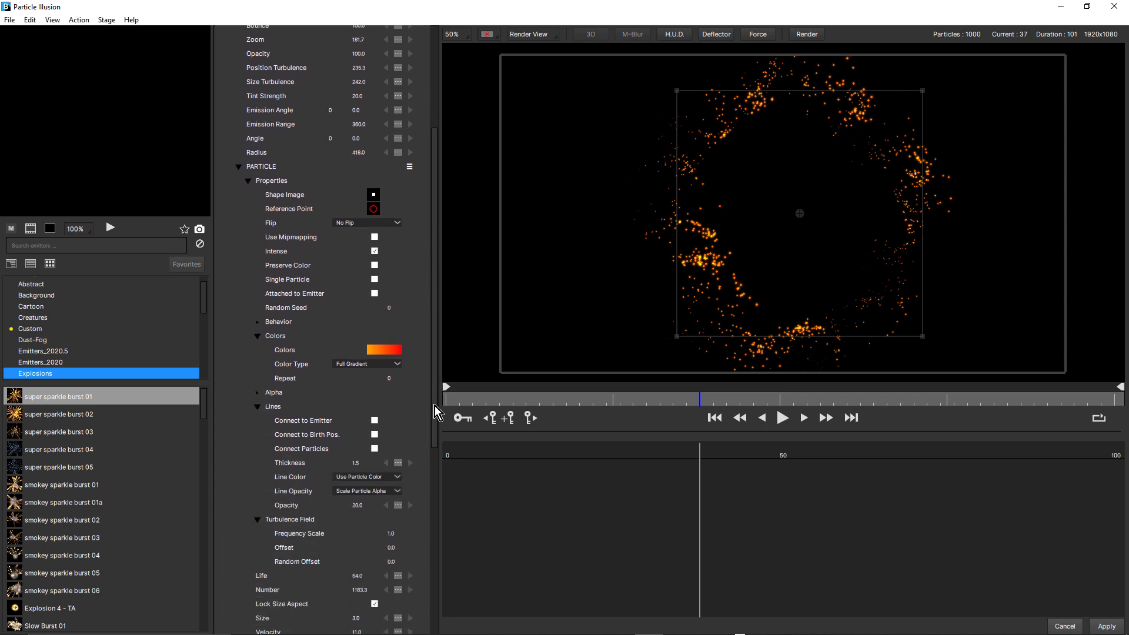
click(248, 182)
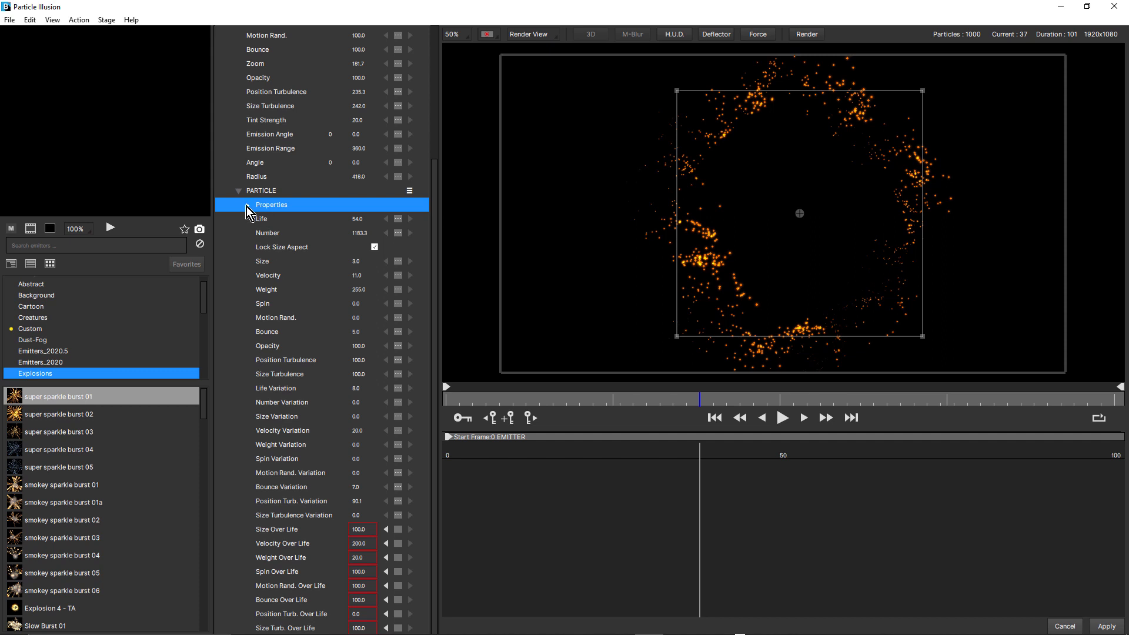
click(248, 205)
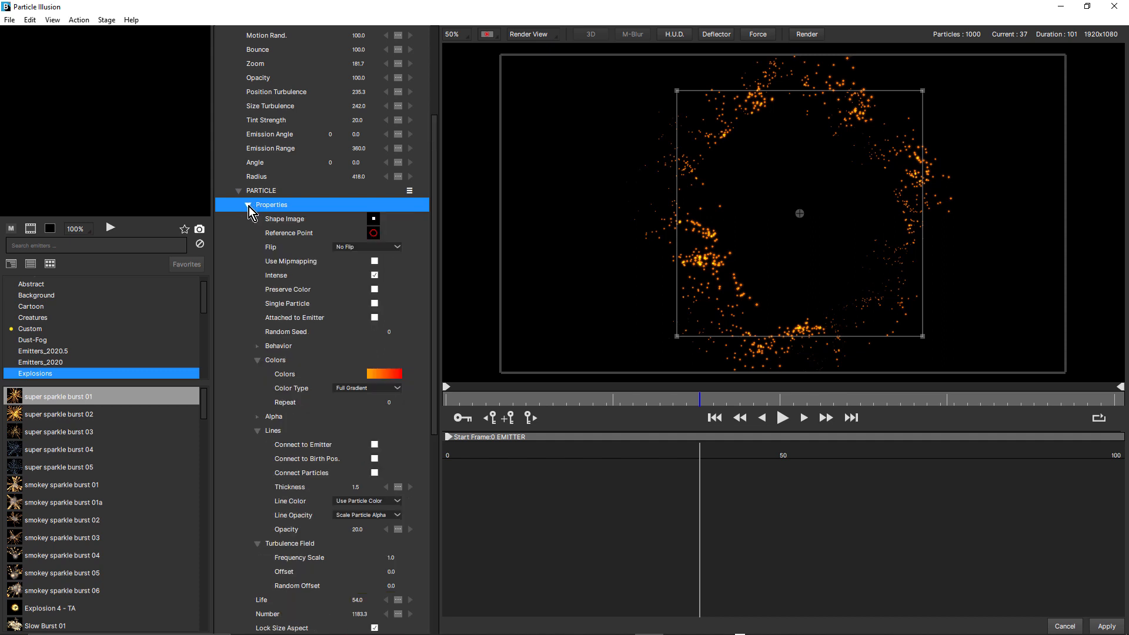
click(258, 361)
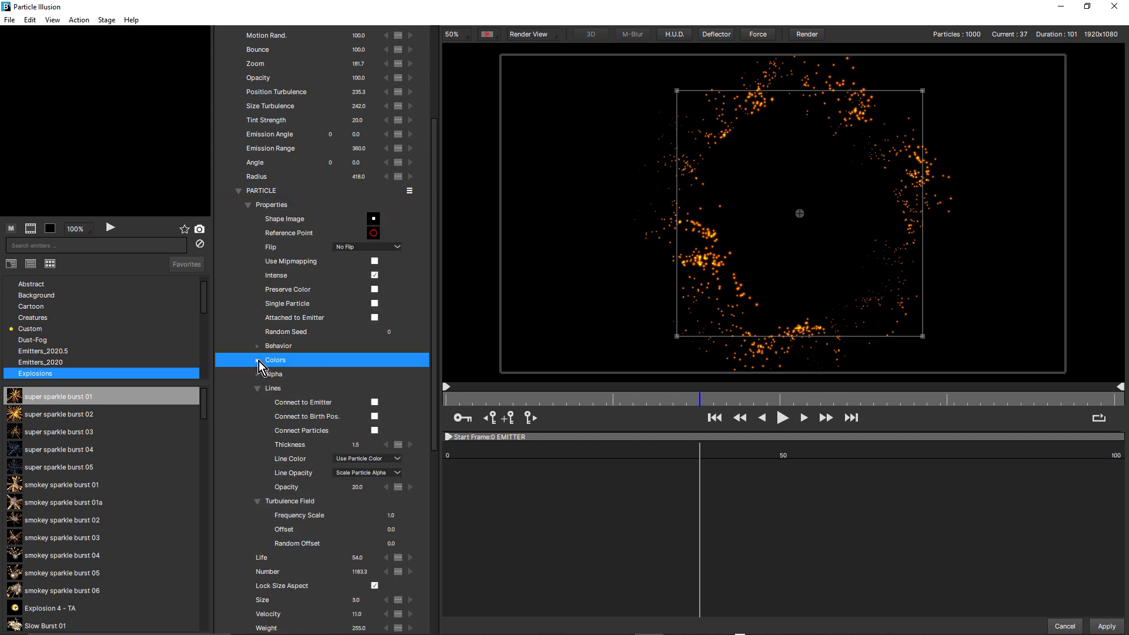
click(274, 391)
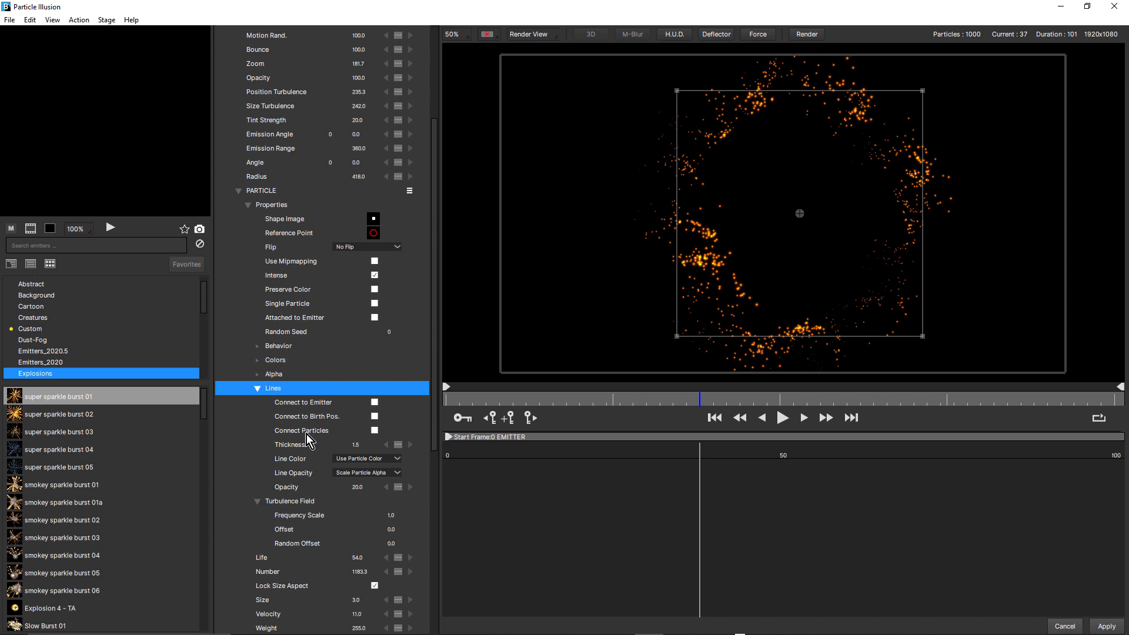
Try Connect to Emitter on the particle lines, playing it from the first frame, and switch the option off again
click(374, 403)
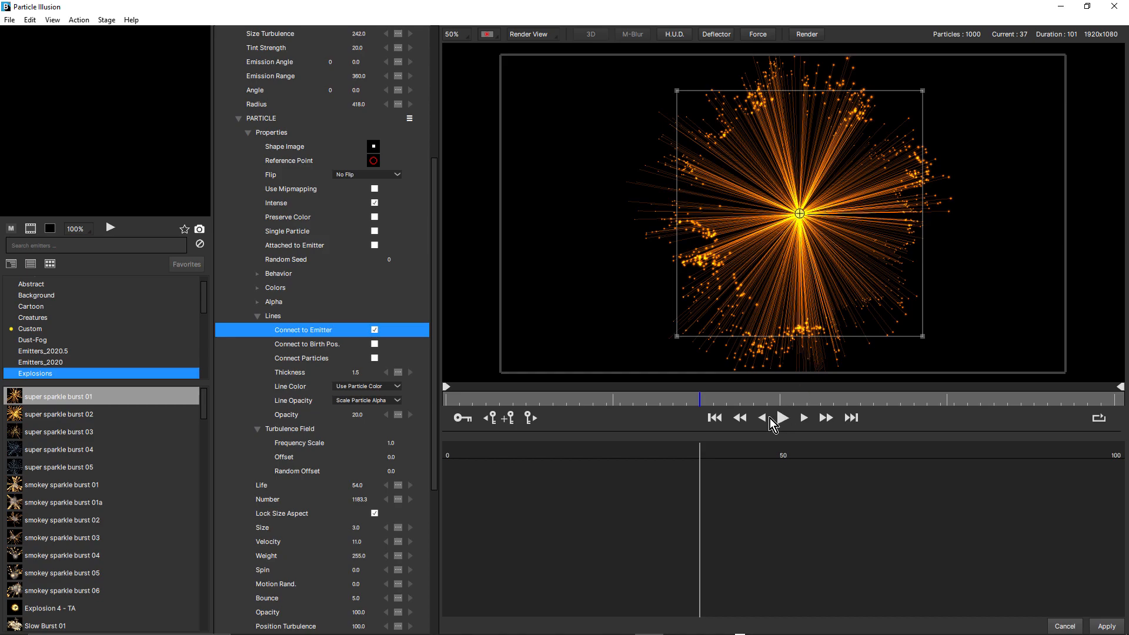
click(715, 418)
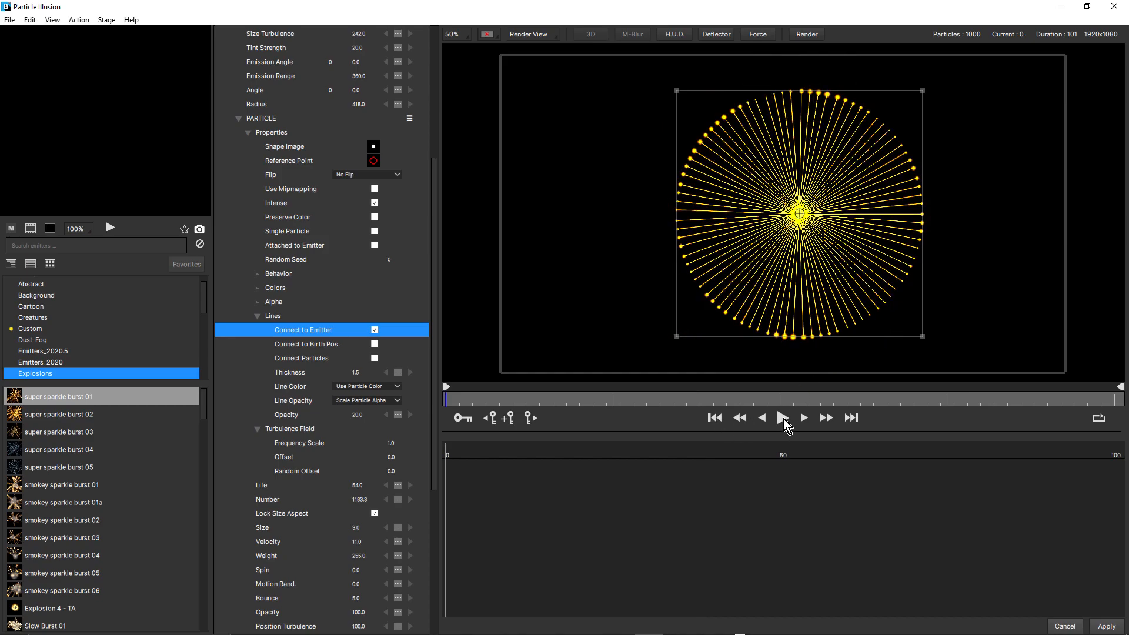
click(782, 419)
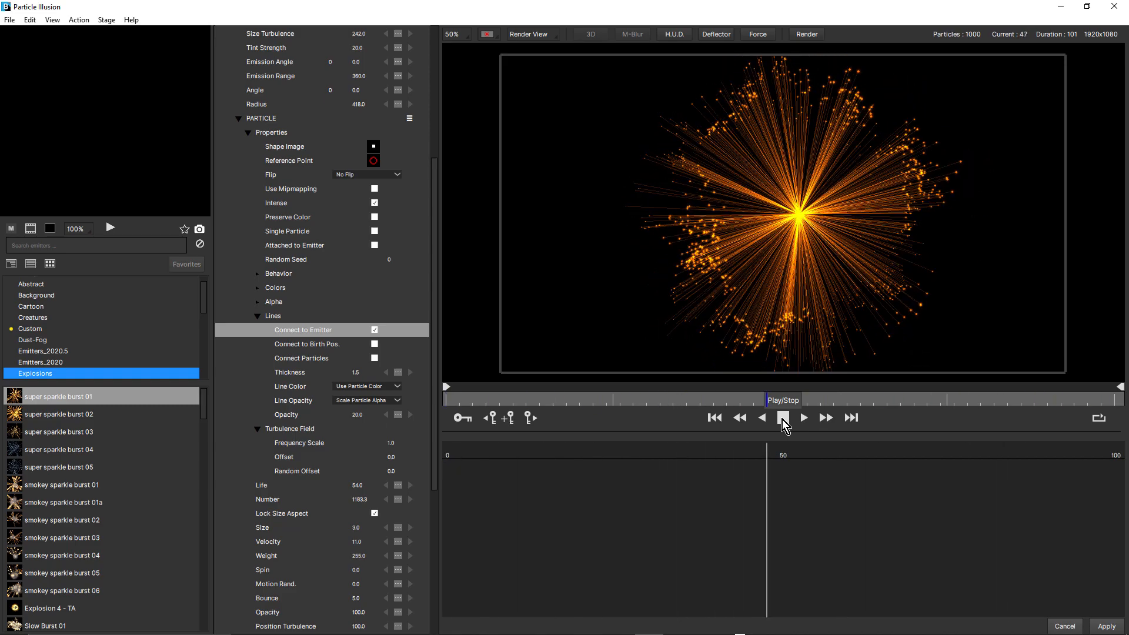
click(783, 421)
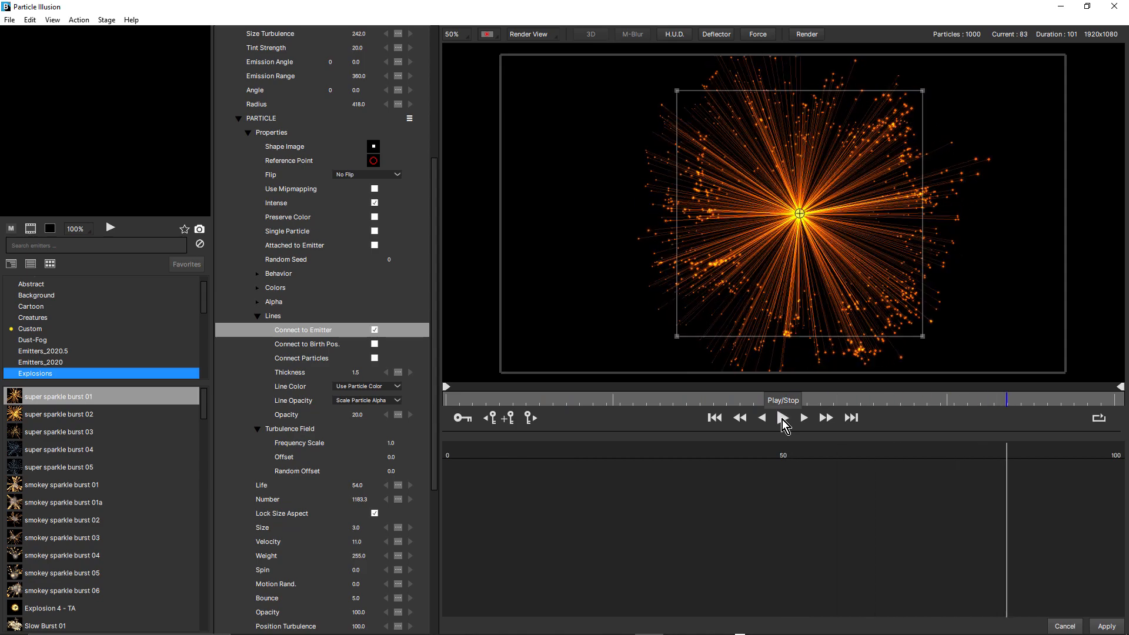
click(374, 331)
click(375, 330)
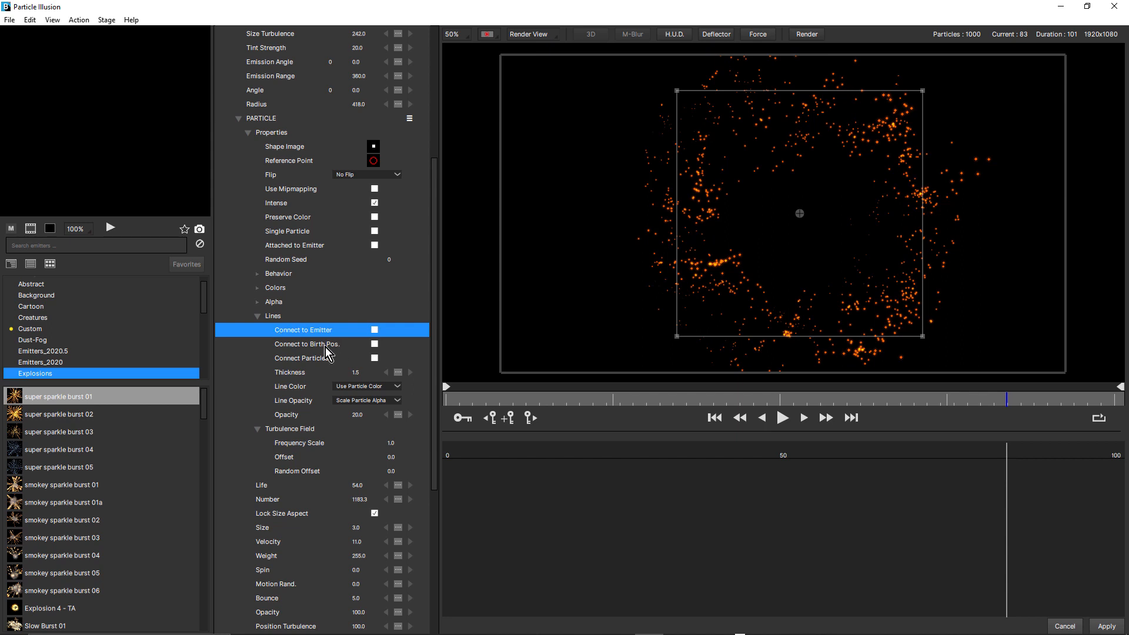
Enable Connect to Birth Pos. for the particle lines and play the animation from the first frame
click(374, 344)
scroll(376, 344, down, 1)
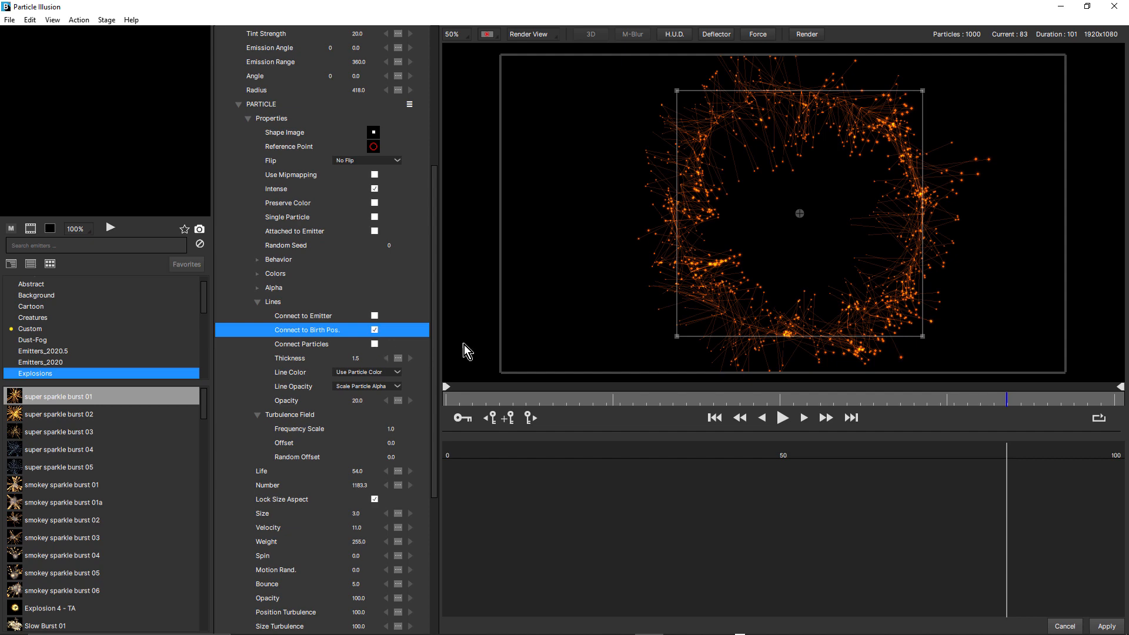
click(718, 417)
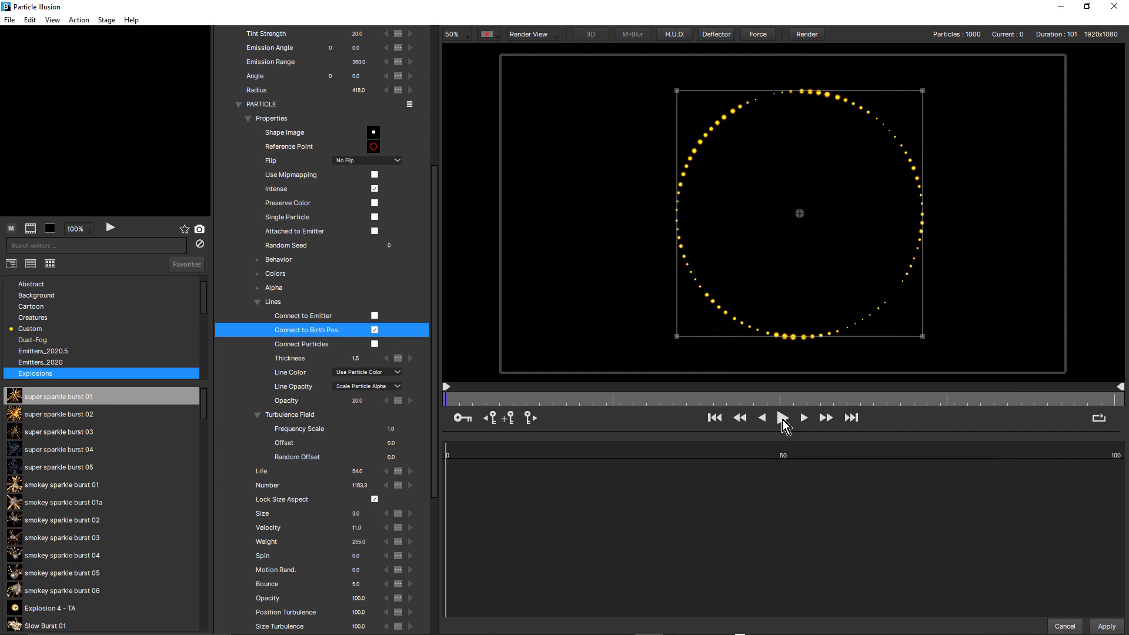
click(782, 418)
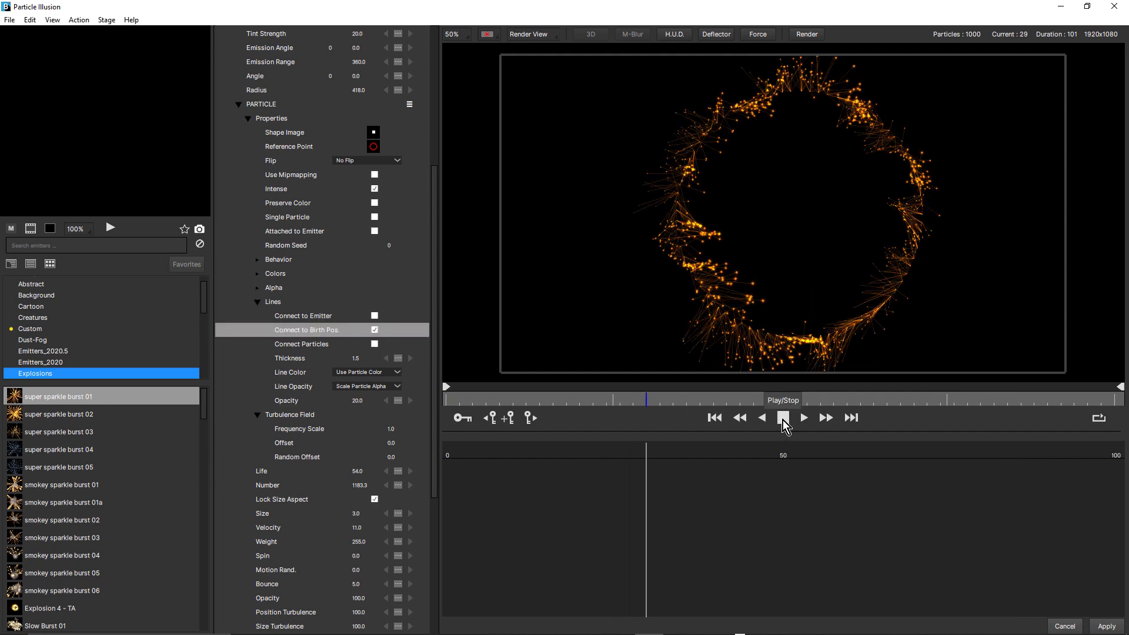
click(783, 421)
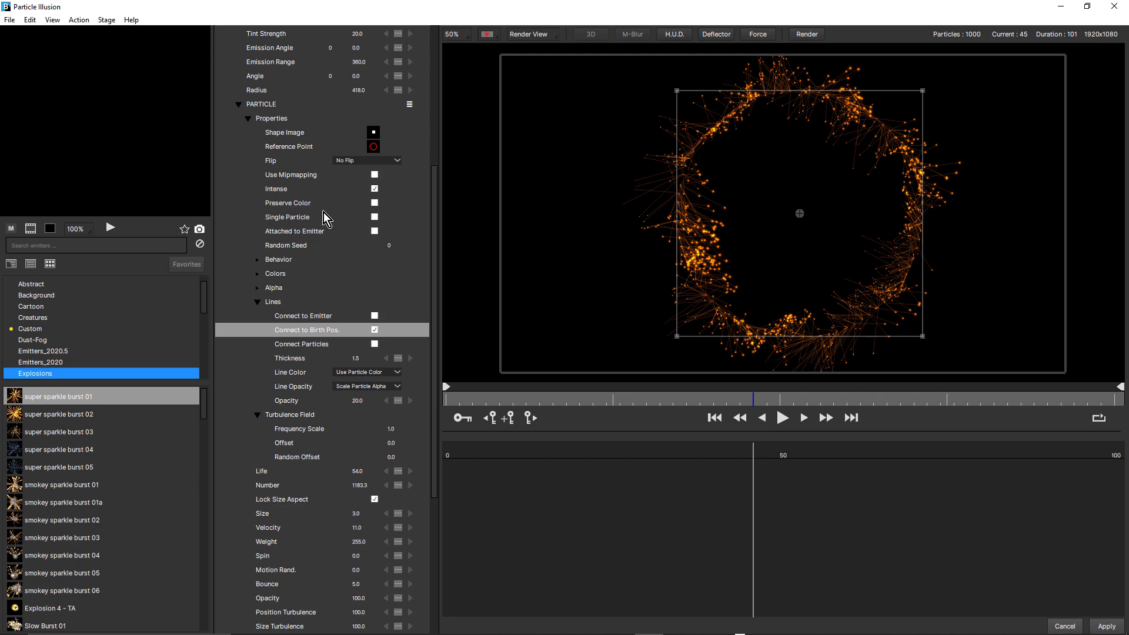
Try reducing the circle emitter's Number Points to 14, and undo the change
scroll(323, 212, up, 7)
click(241, 89)
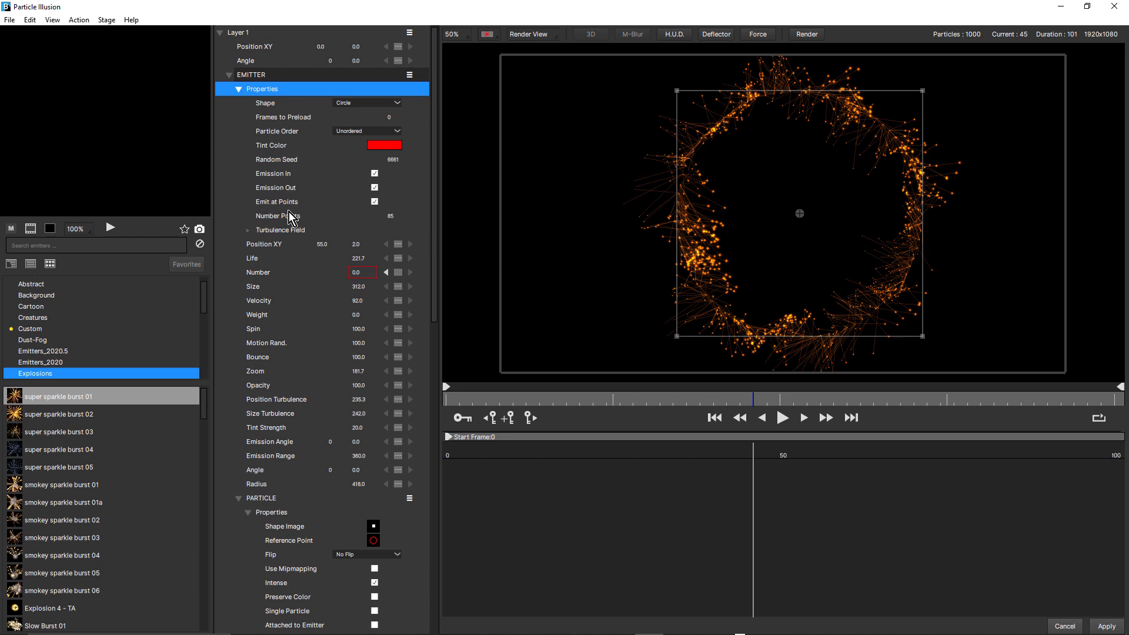
drag(391, 217, 350, 234)
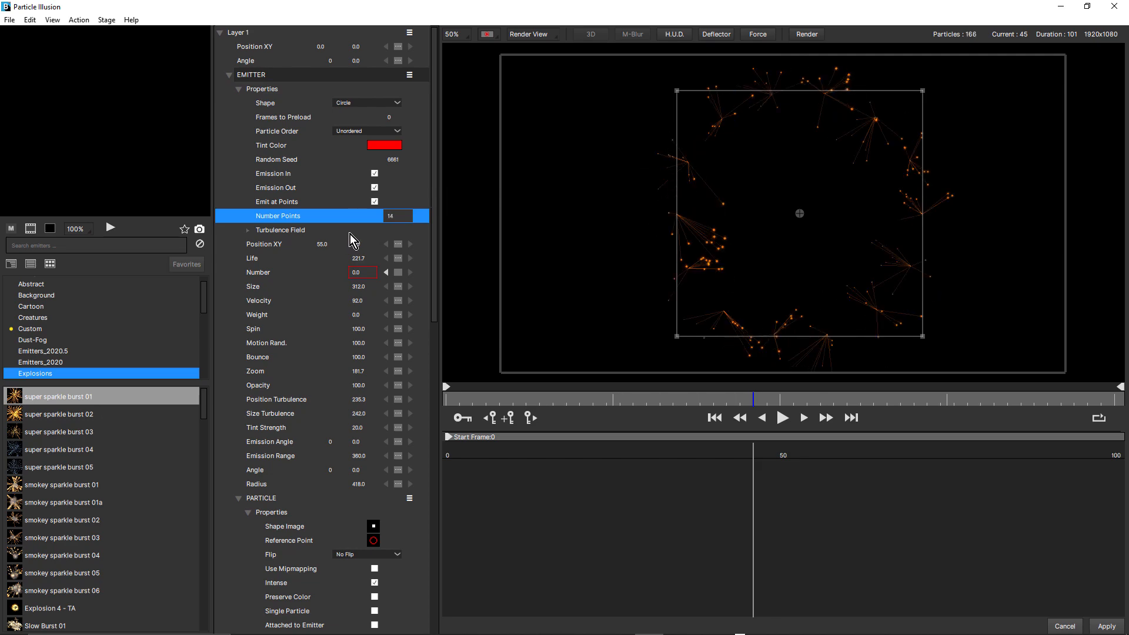
key(ctrl+z)
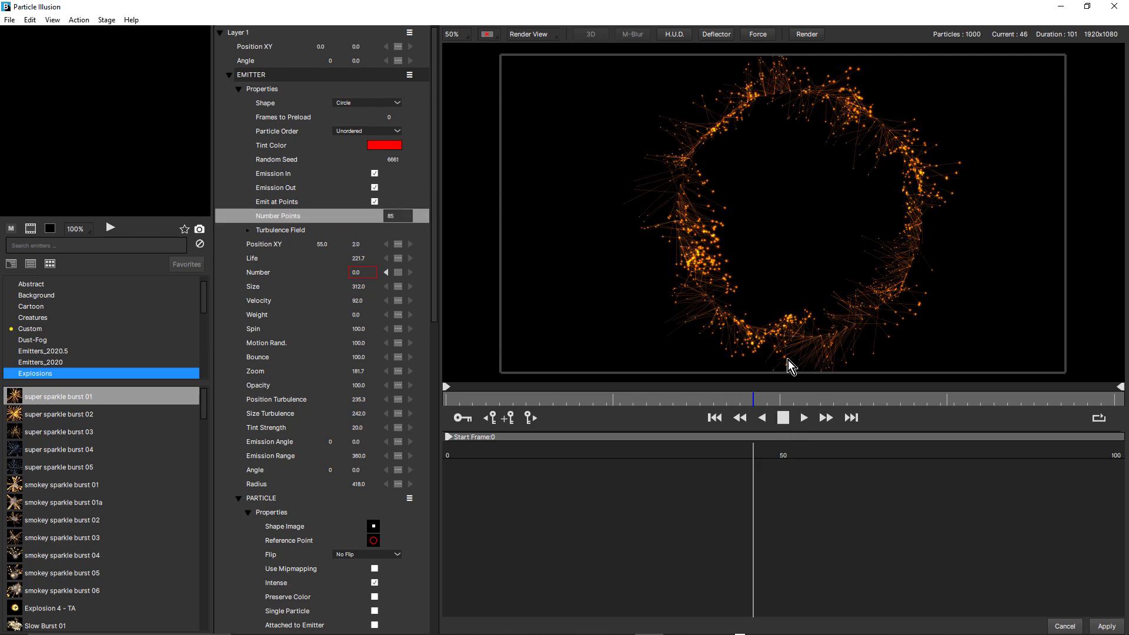
Replay the ring animation at 100% view to examine the lines connecting particles to their birth positions
click(782, 417)
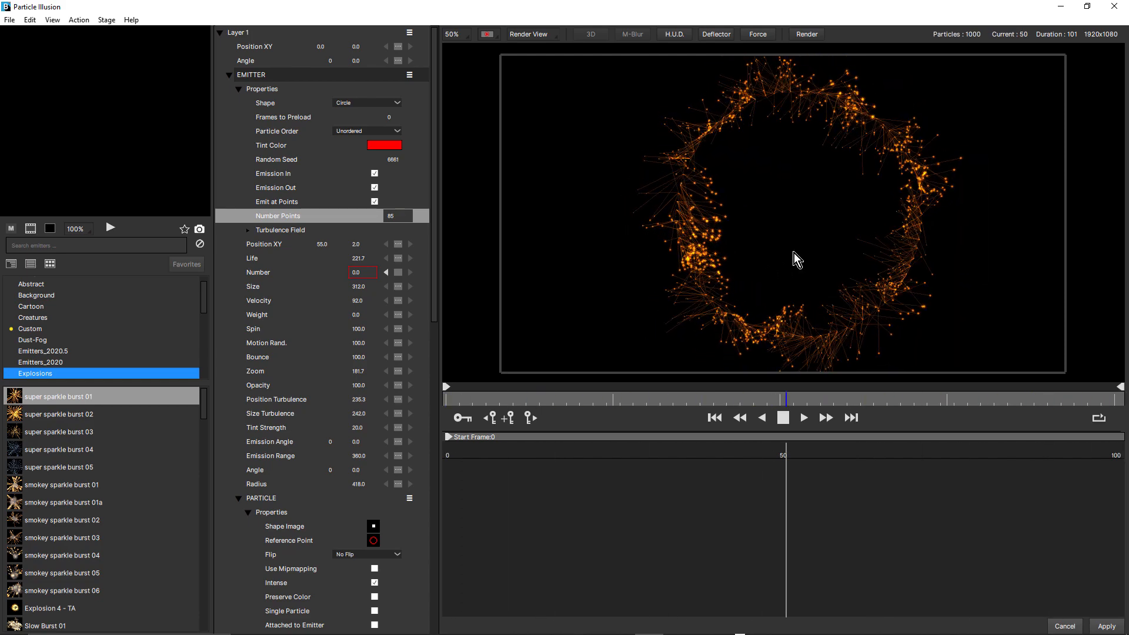
click(782, 417)
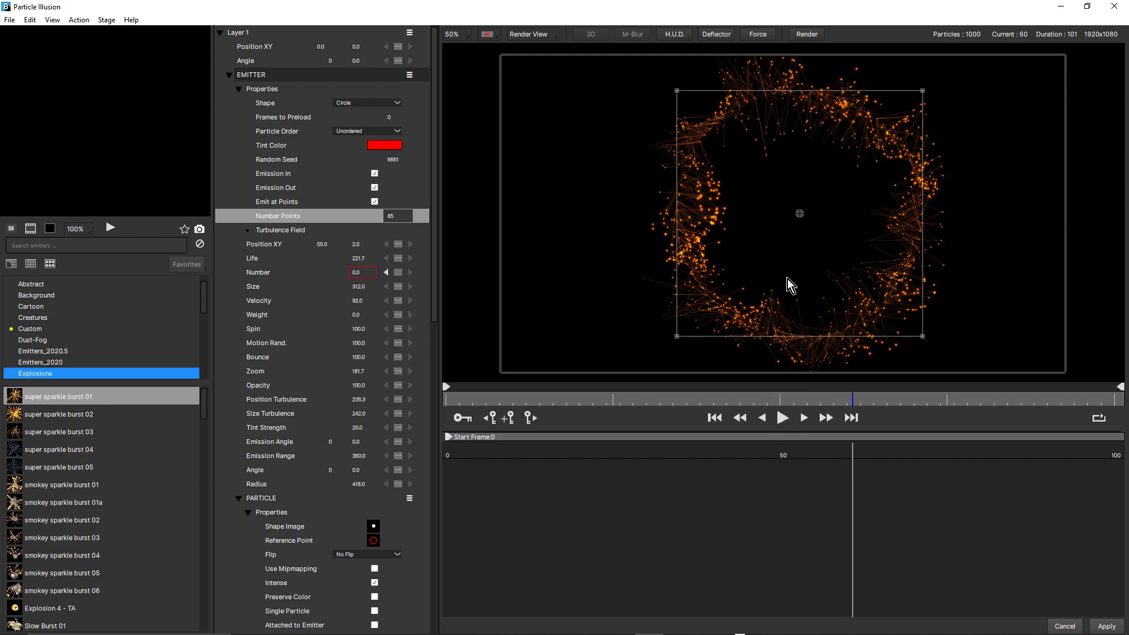
scroll(769, 274, up, 1)
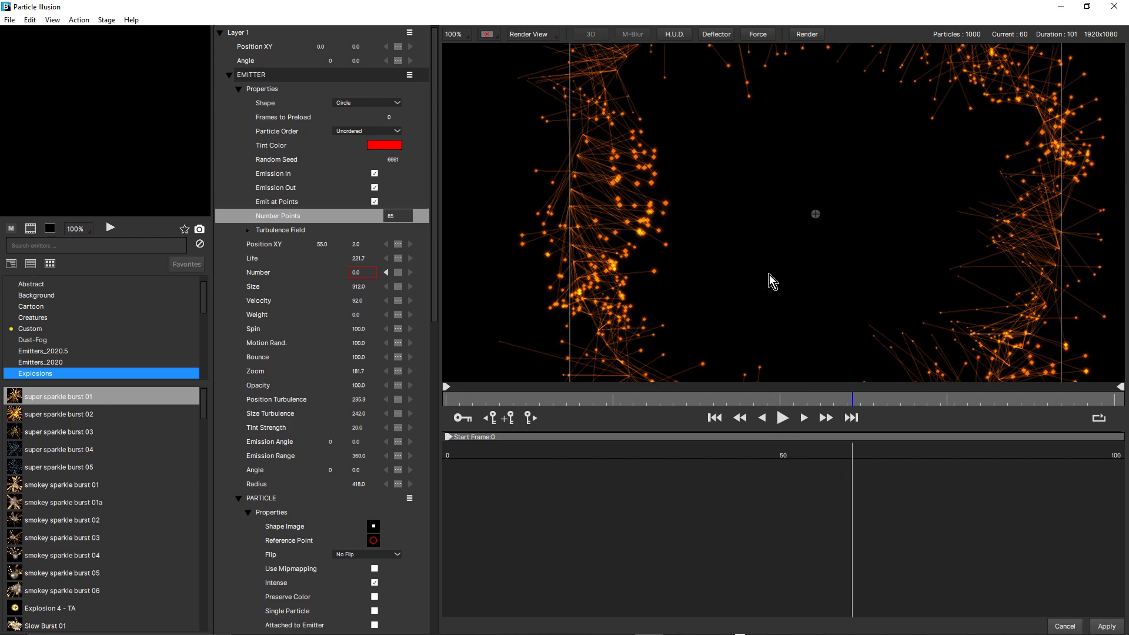
click(783, 418)
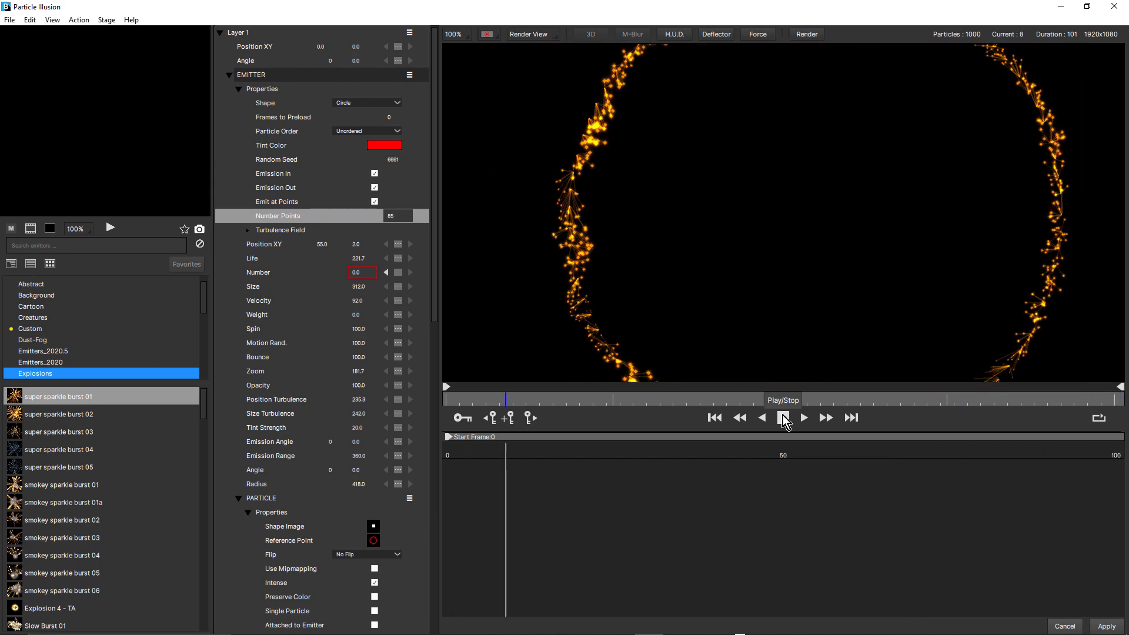
Stop the playback and switch the particle lines from Connect to Birth Pos. to Connect Particles
click(783, 418)
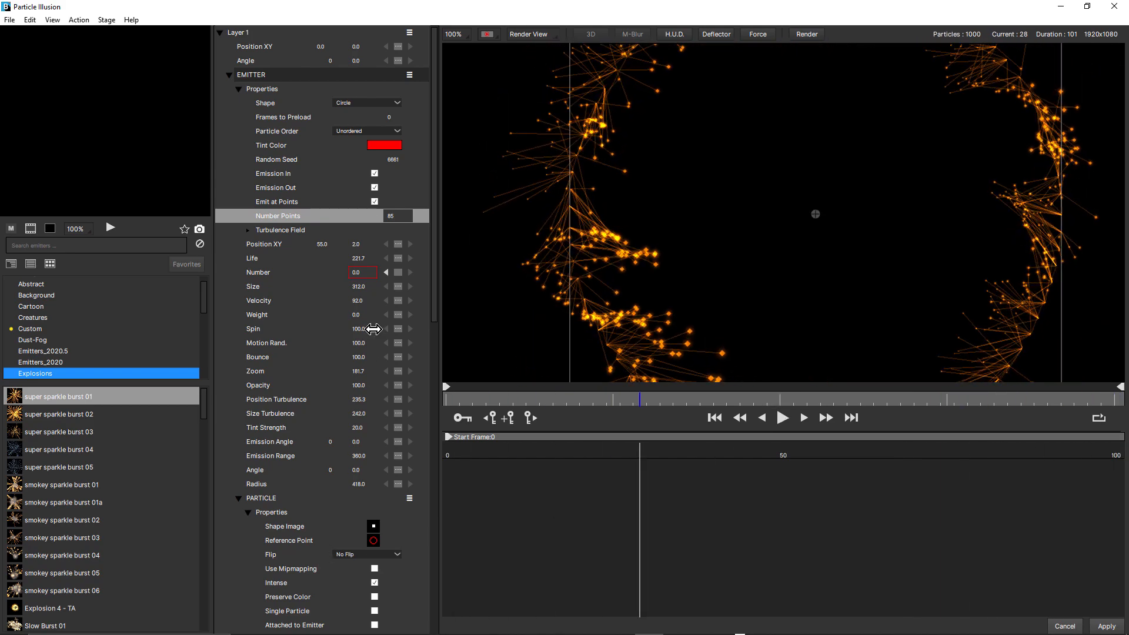
drag(434, 245, 437, 504)
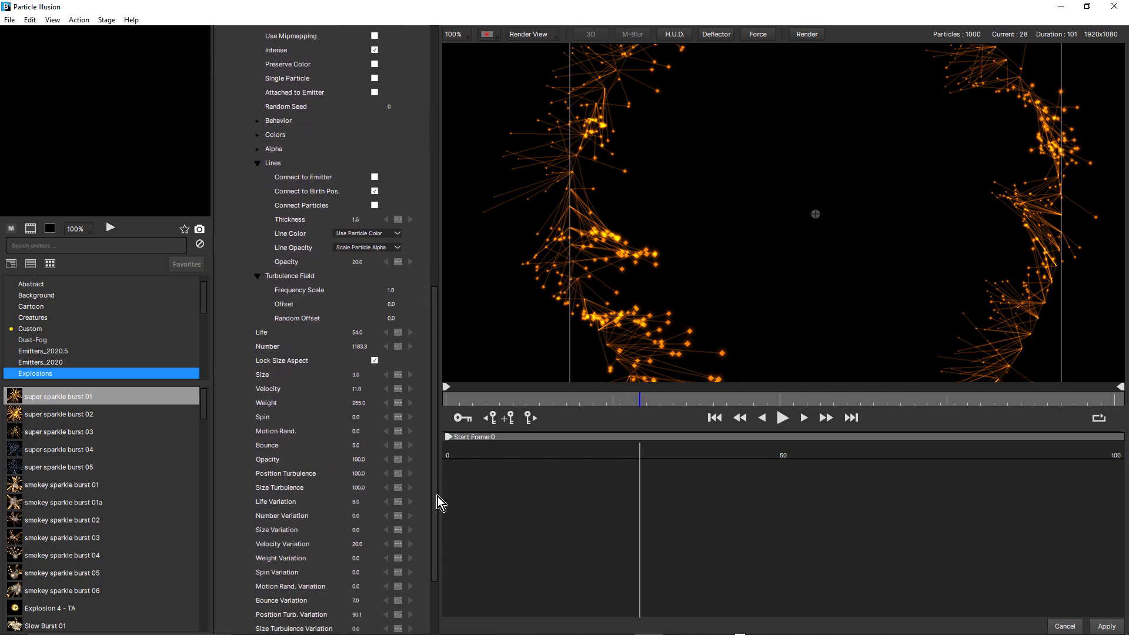
click(375, 192)
scroll(378, 223, up, 3)
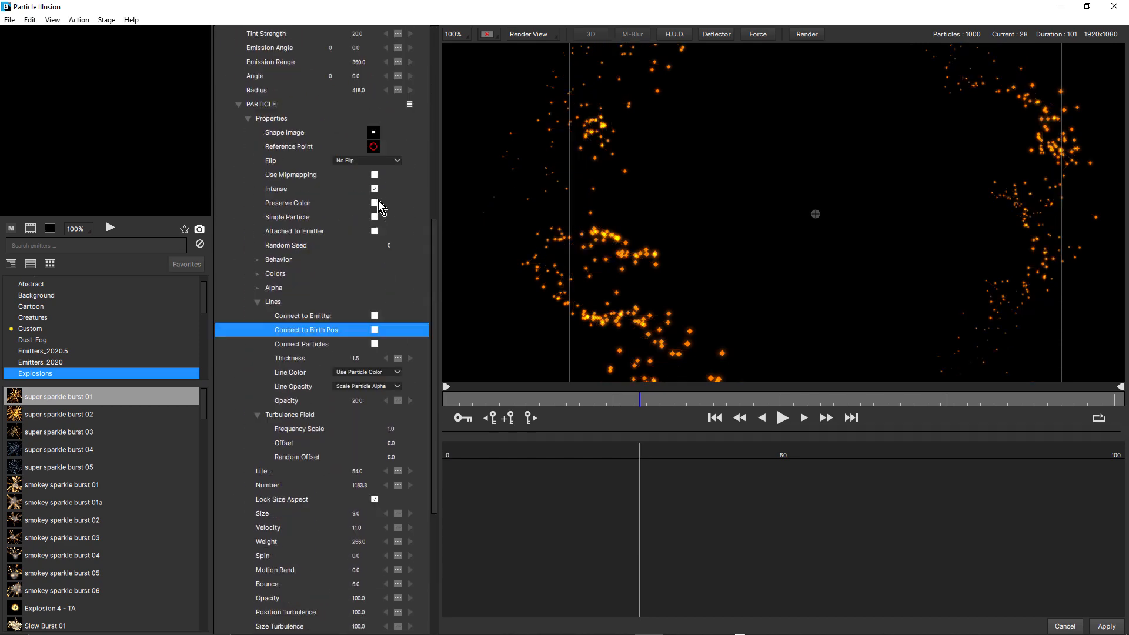
click(375, 345)
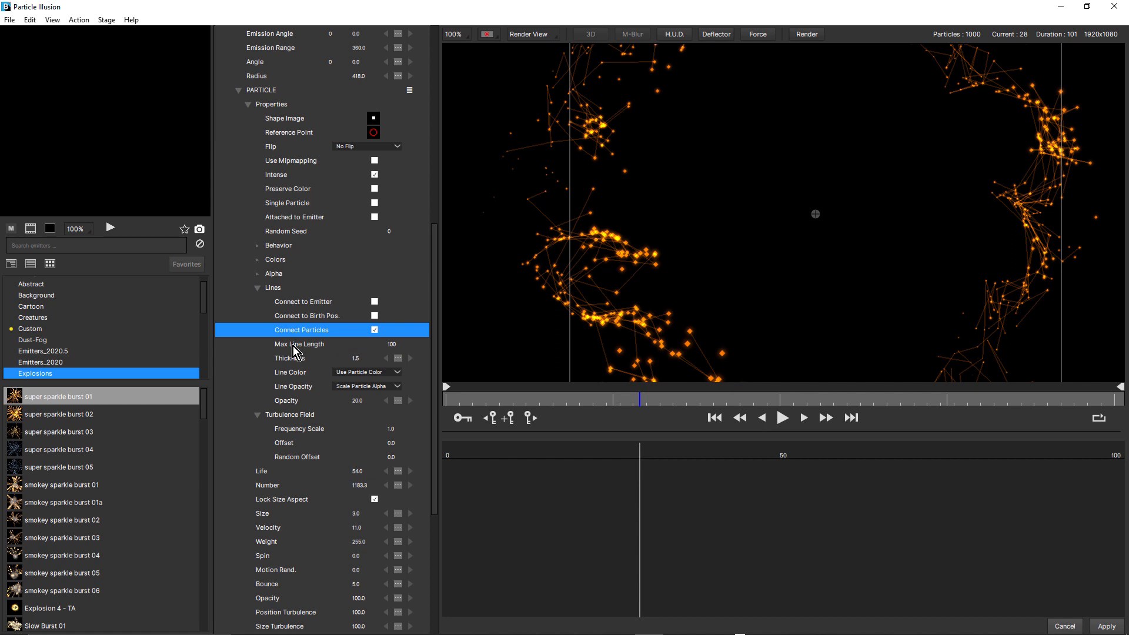
Try a Max Line Length of 504 for the connected particles and play the animation to inspect the whole ring
drag(389, 344, 544, 349)
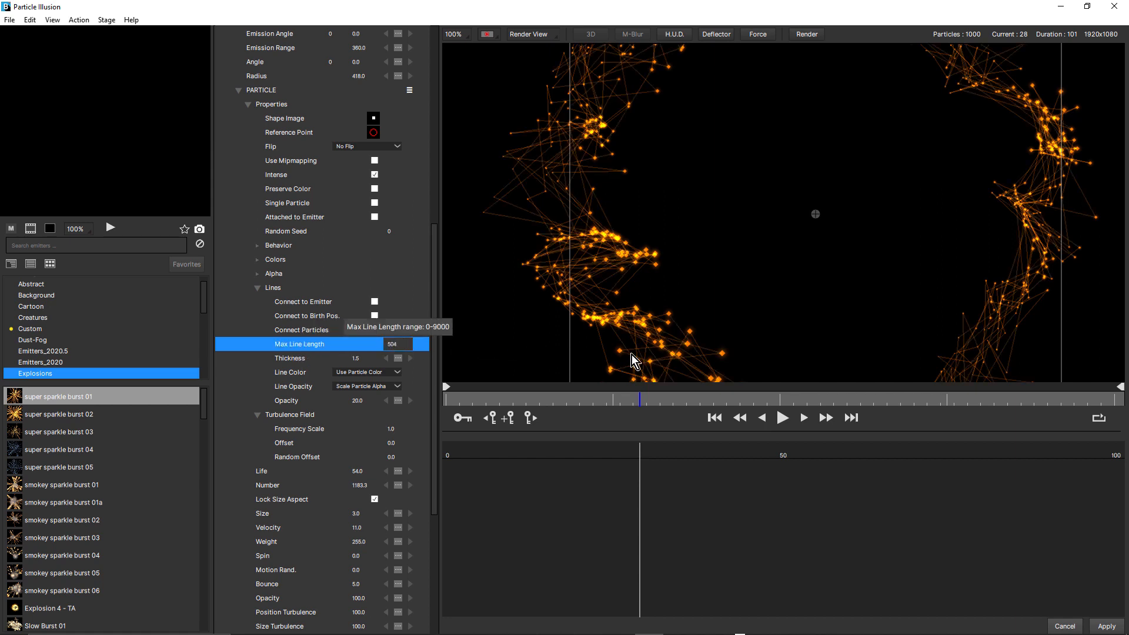
click(784, 418)
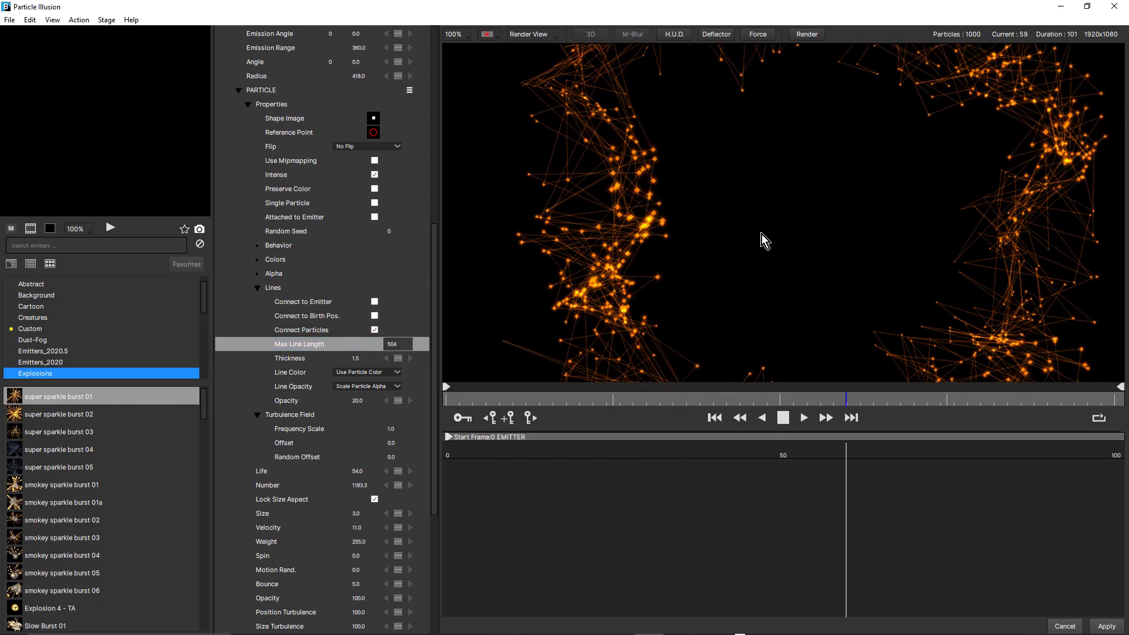
scroll(757, 219, down, 2)
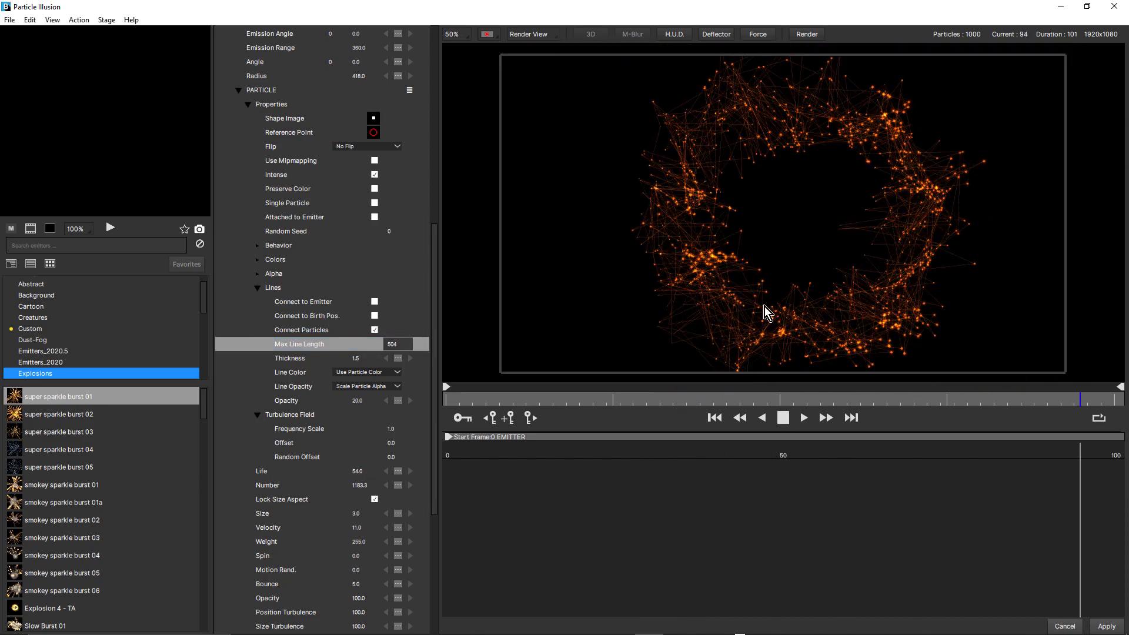
click(783, 418)
scroll(667, 245, up, 2)
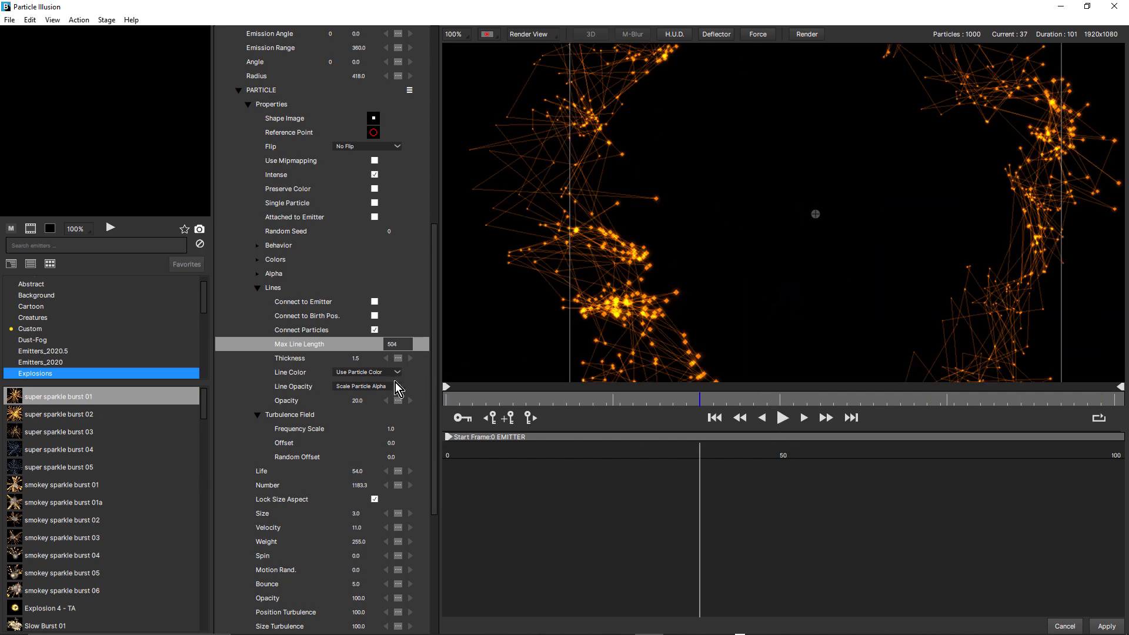
Try limiting the Max Line Length of the connected particles to 10
click(394, 344)
text(1)
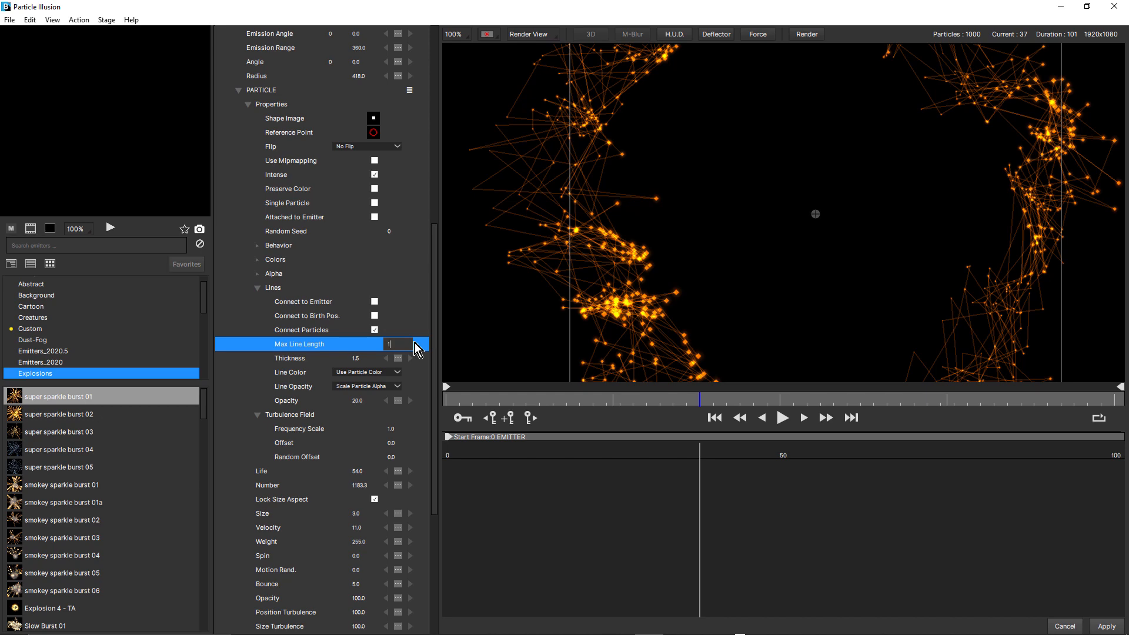
text(0)
key(Return)
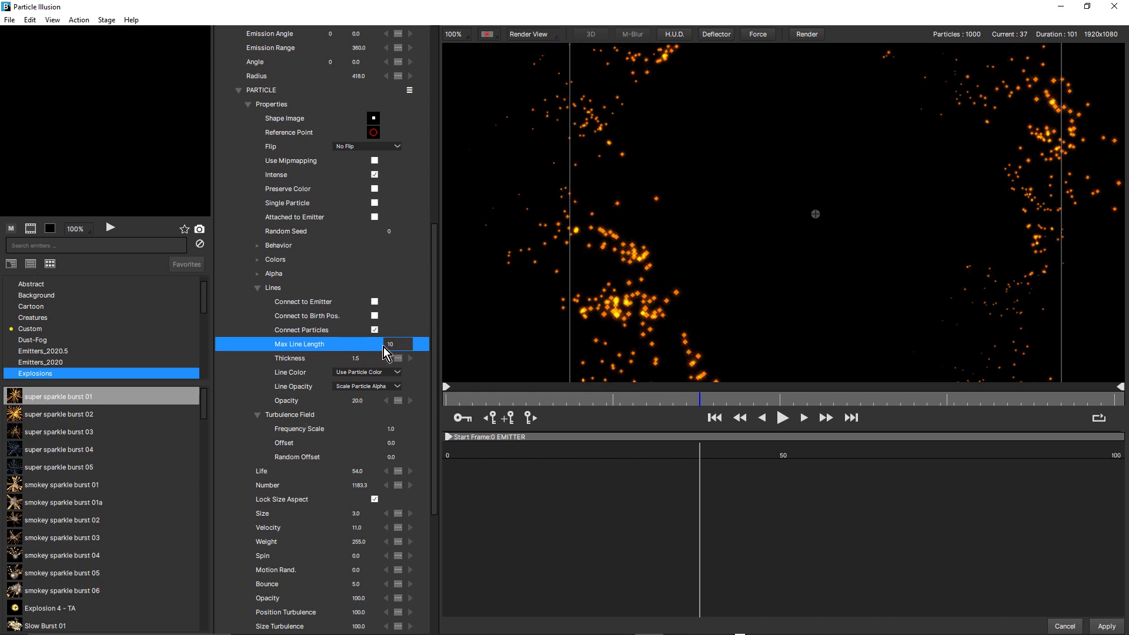
Try a Max Line Length of 76 and replay the ring animation, including in an enlarged preview area
drag(400, 343, 429, 349)
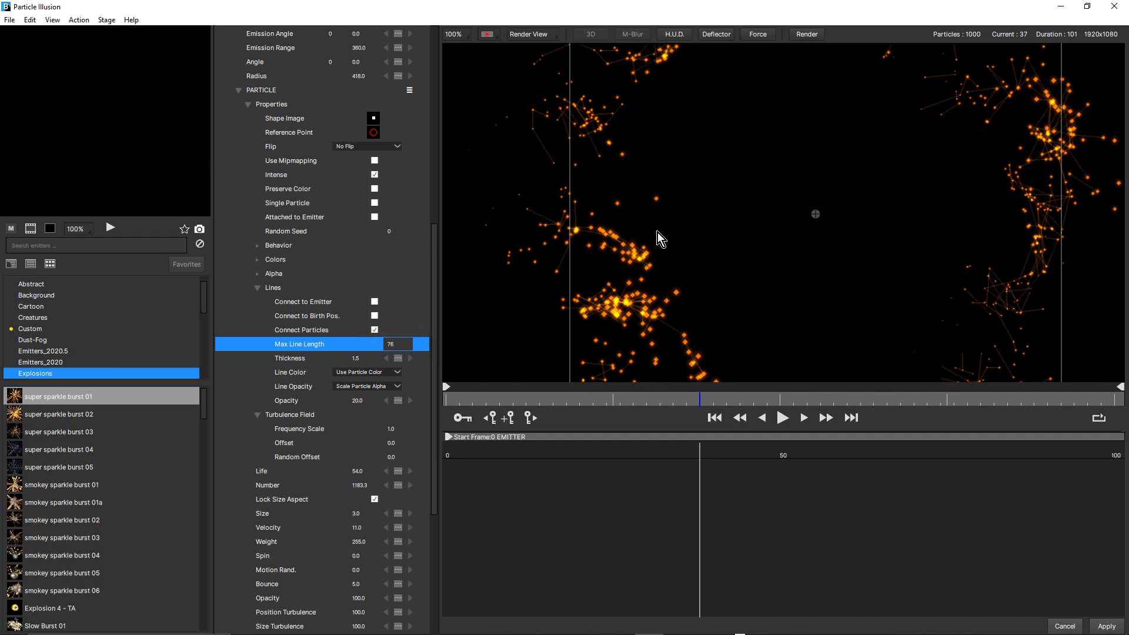
scroll(657, 232, down, 1)
scroll(750, 242, up, 1)
click(784, 415)
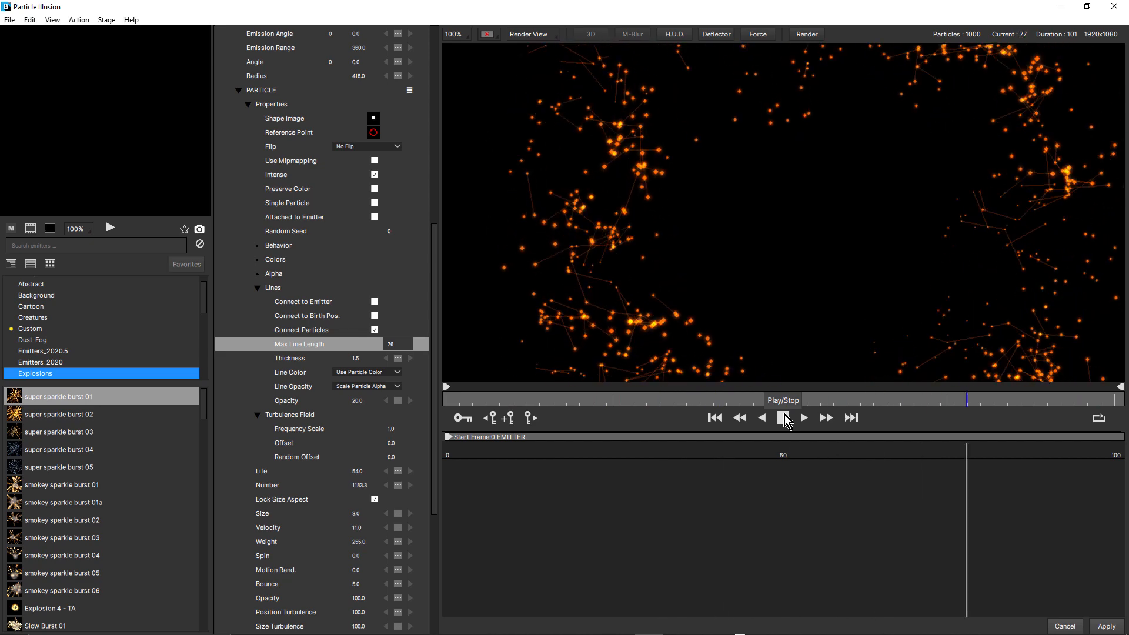
click(784, 419)
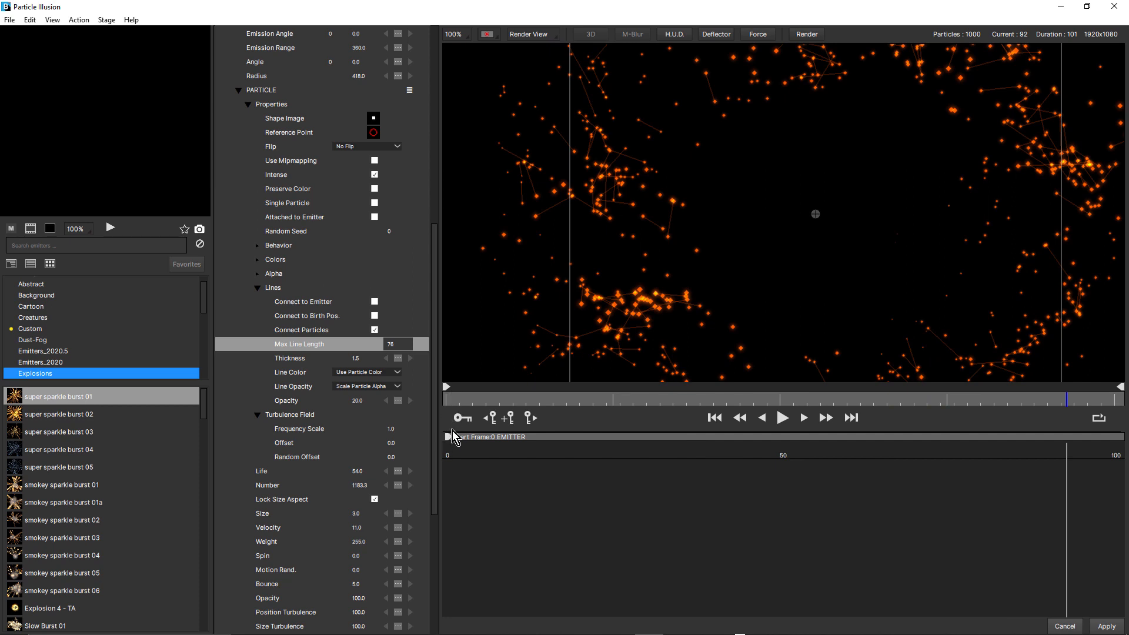
drag(451, 429, 480, 616)
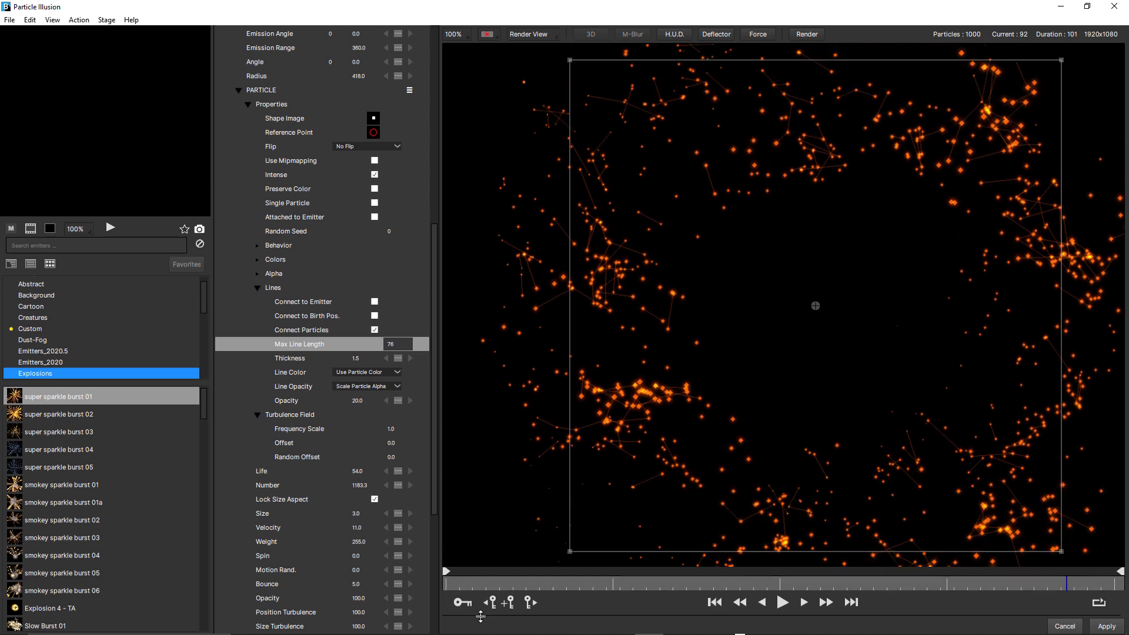
click(782, 602)
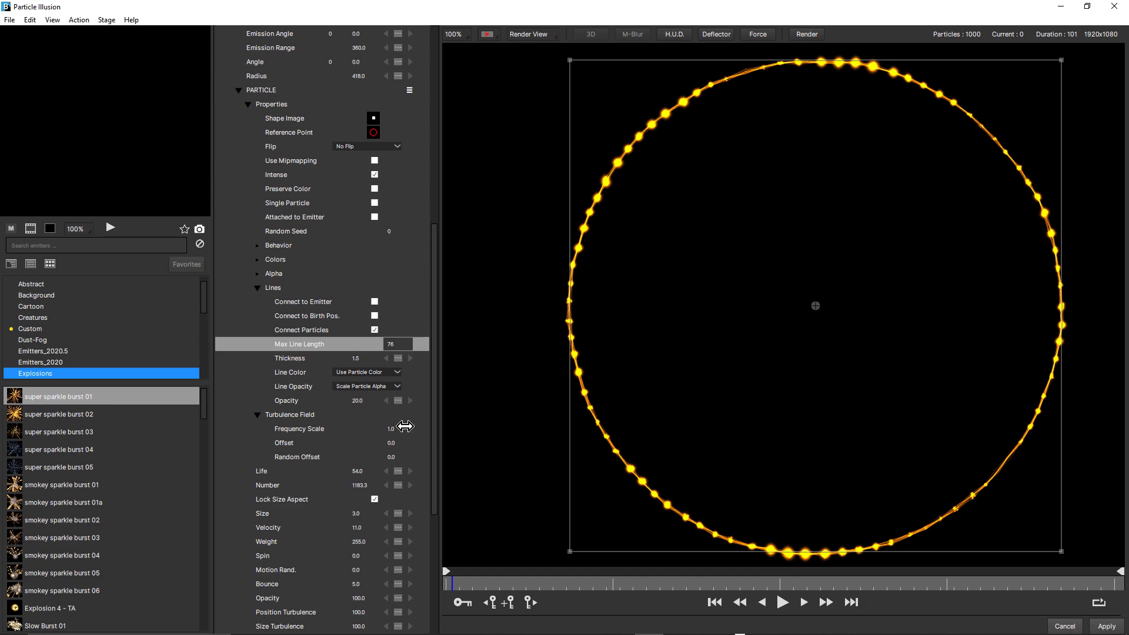
Try adding Connect to Emitter and Connect to Birth Pos. to the connected particles while the animation plays
click(374, 302)
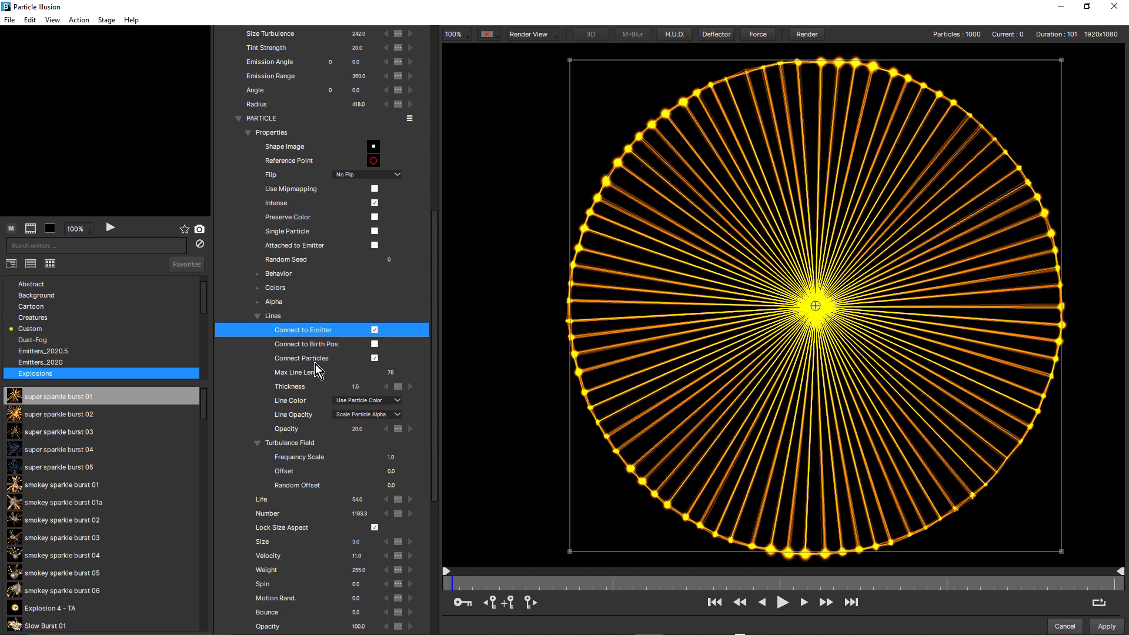
click(781, 602)
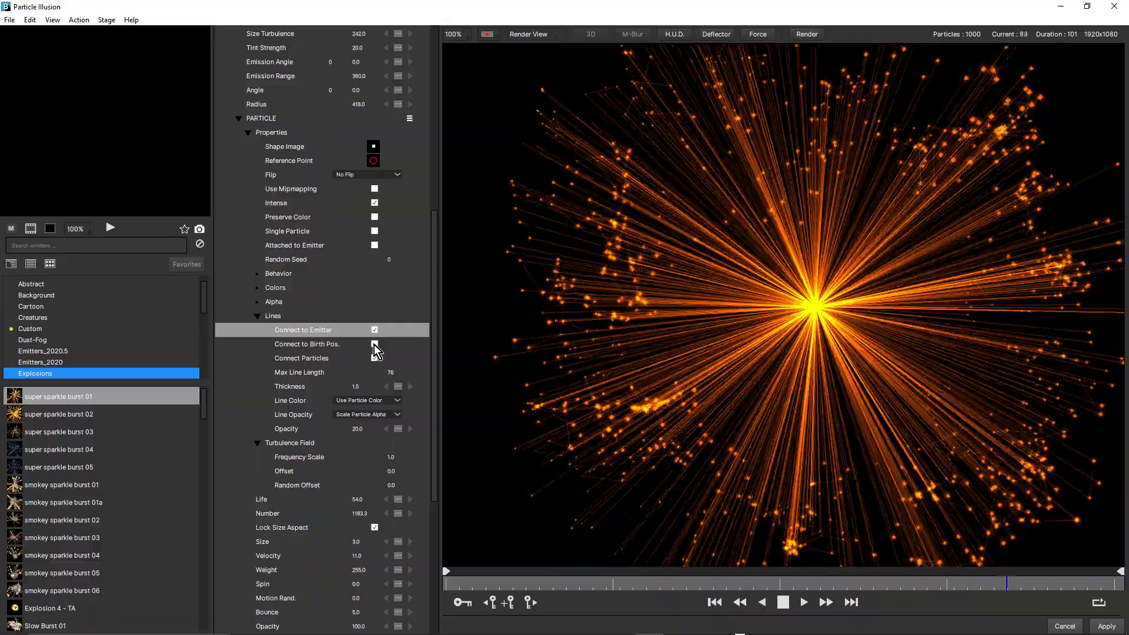
click(374, 345)
click(374, 345)
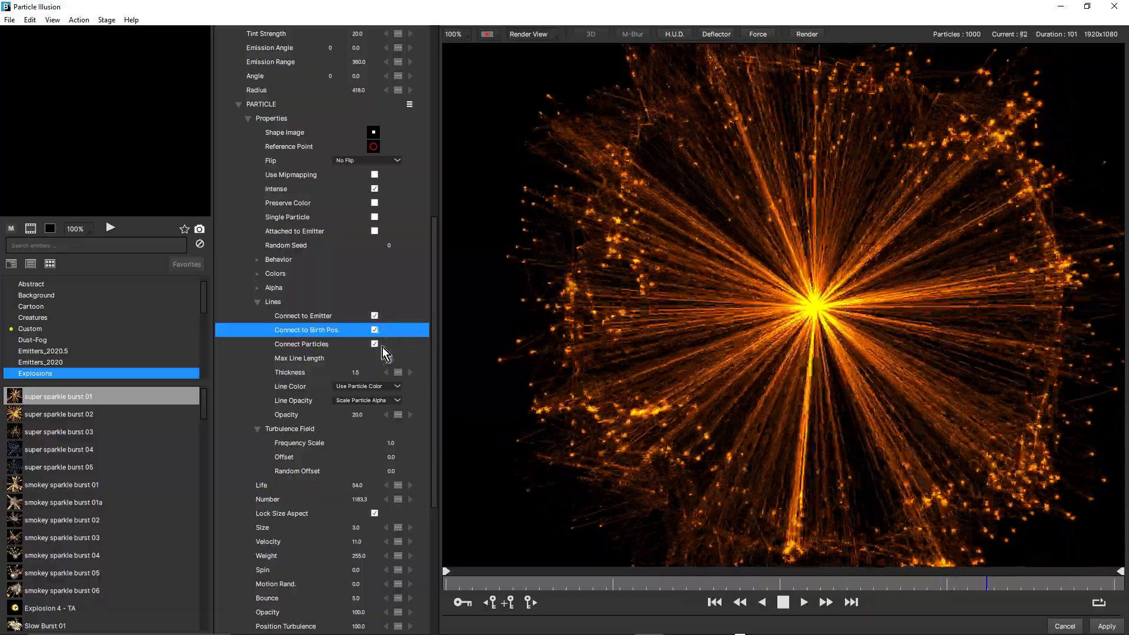
Switch Connect Particles off and replay the ring to examine the combined emitter and birth-position lines
click(375, 344)
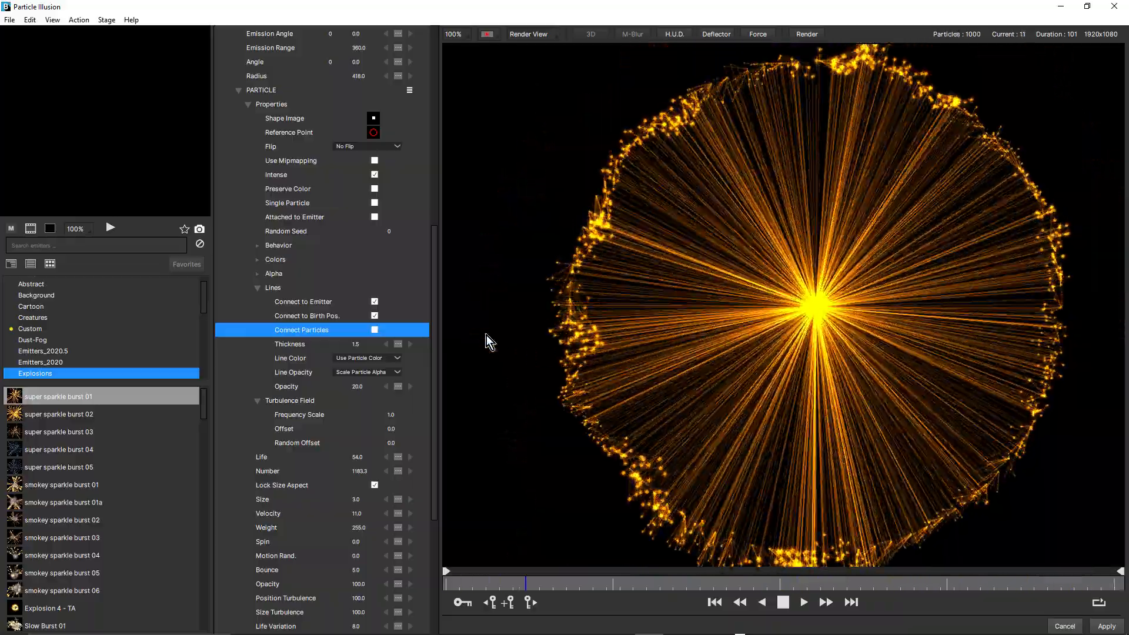
scroll(496, 301, down, 2)
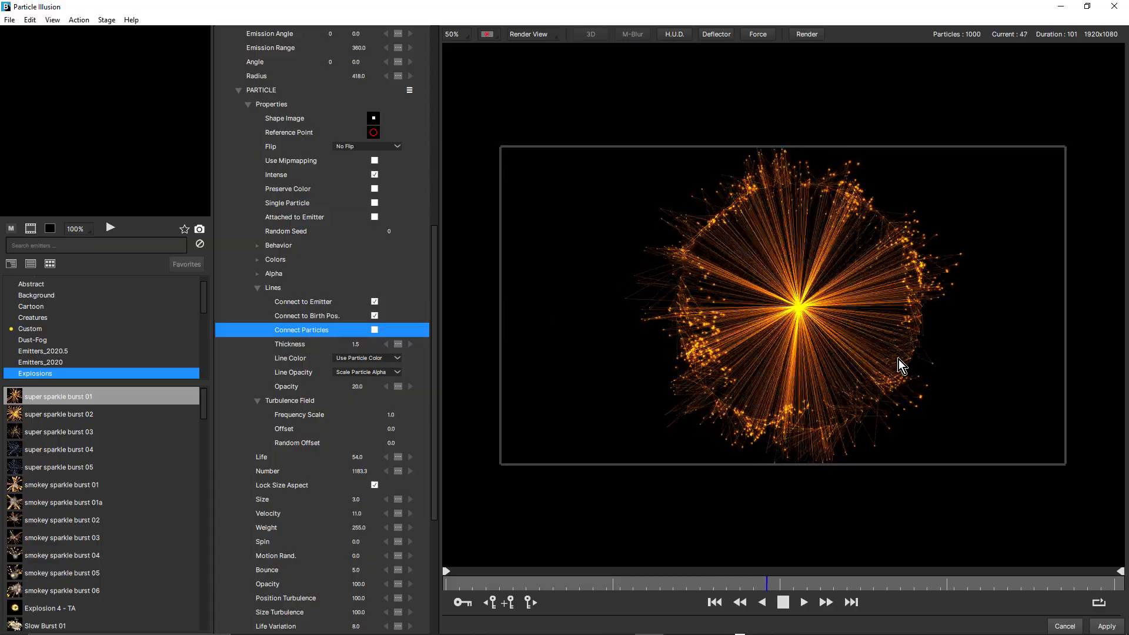
scroll(859, 341, up, 2)
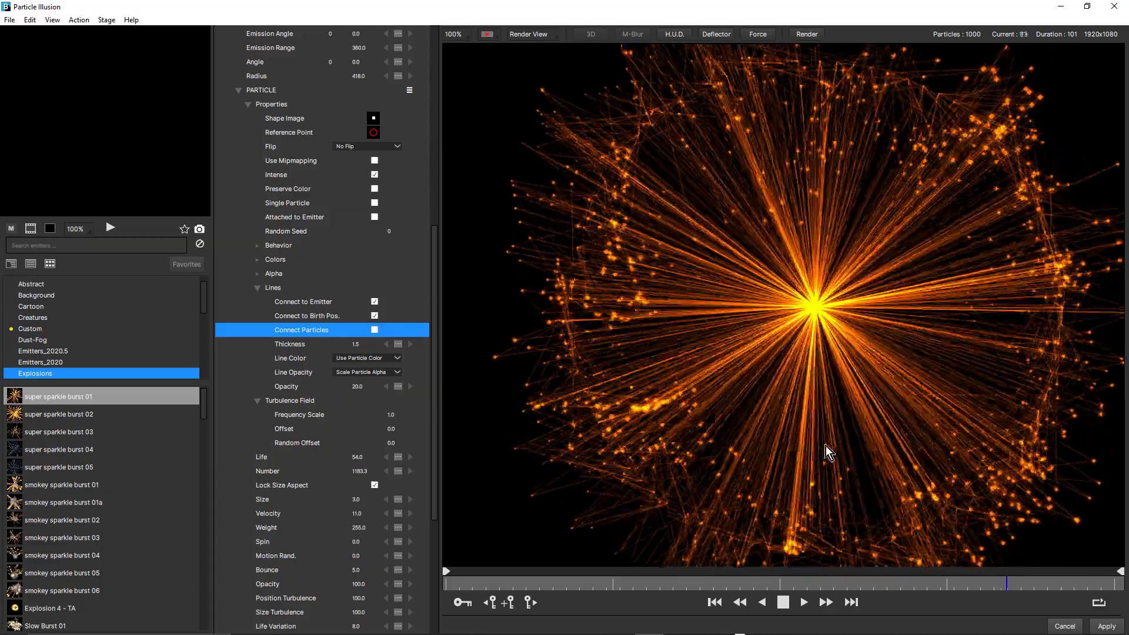
click(783, 602)
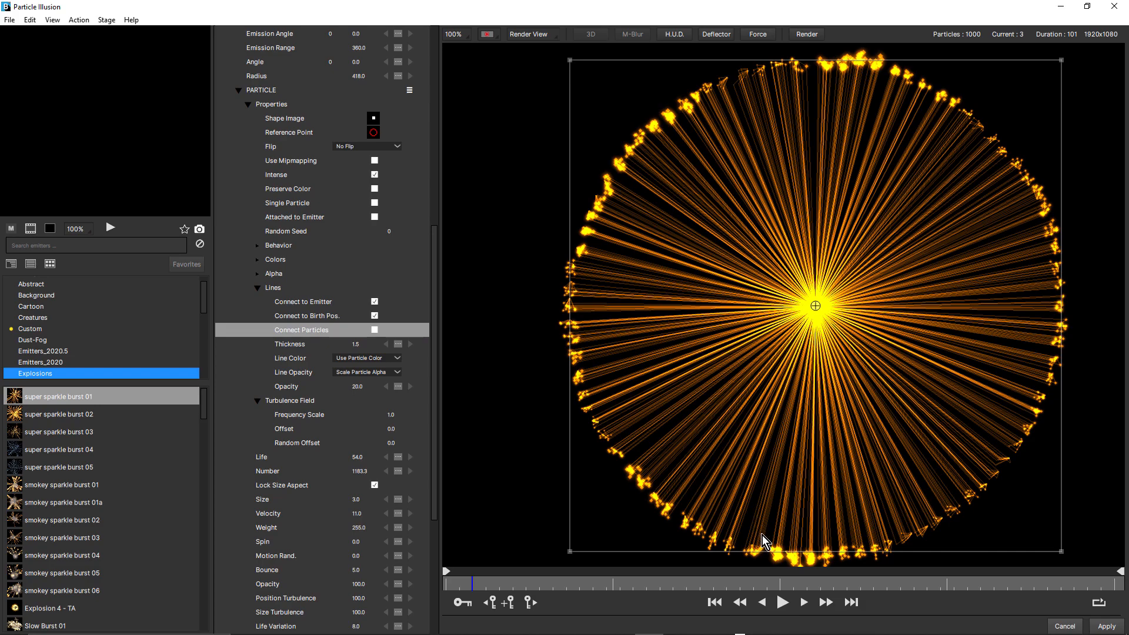
click(783, 602)
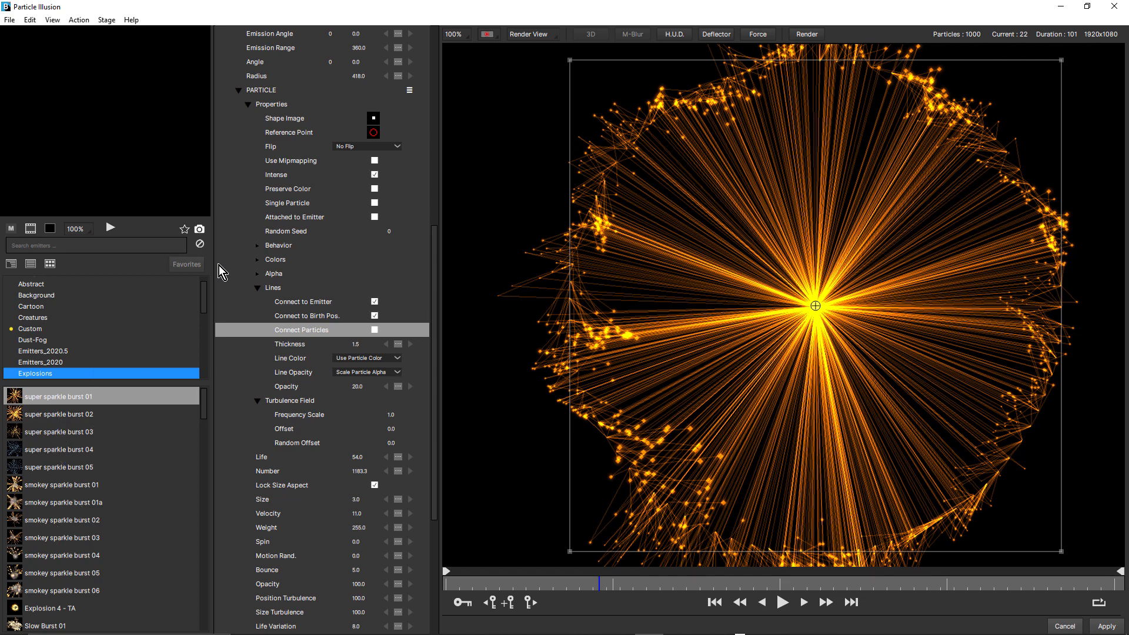
click(782, 603)
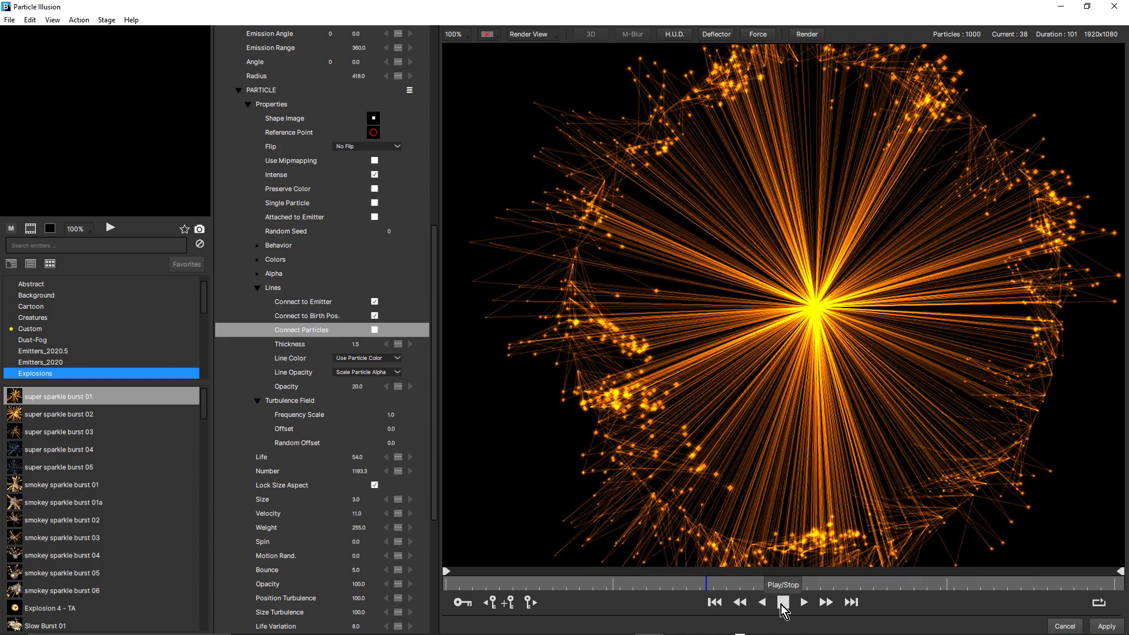
click(781, 603)
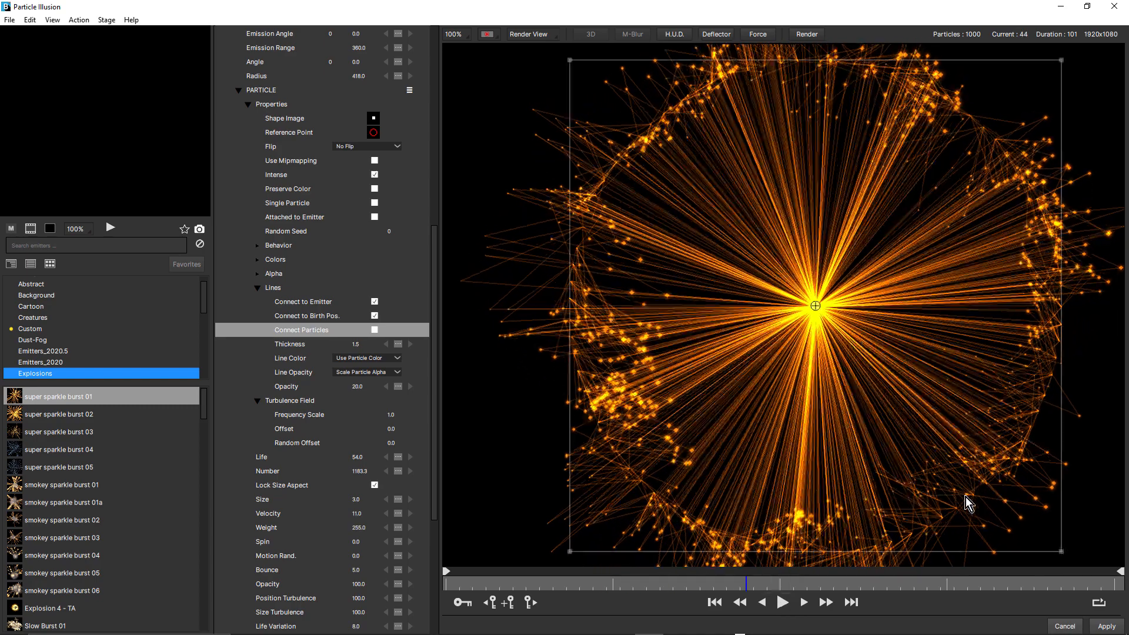
Return to After Effects without applying the Particle Illusion changes, and solo the Lines_Example1 layer
click(1064, 626)
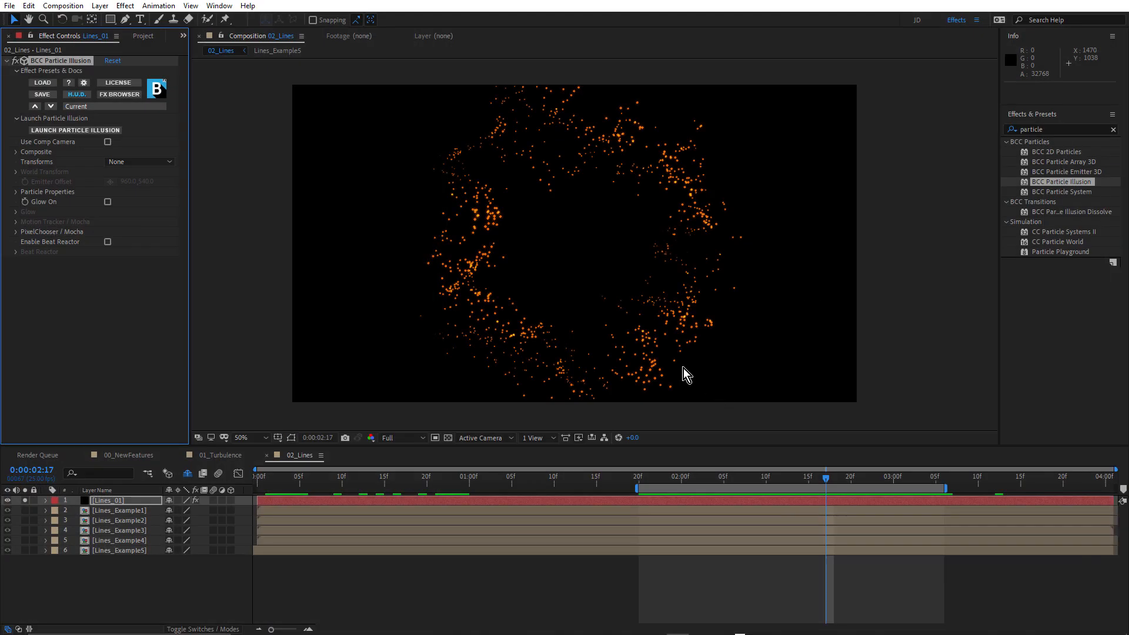
alt+click(25, 510)
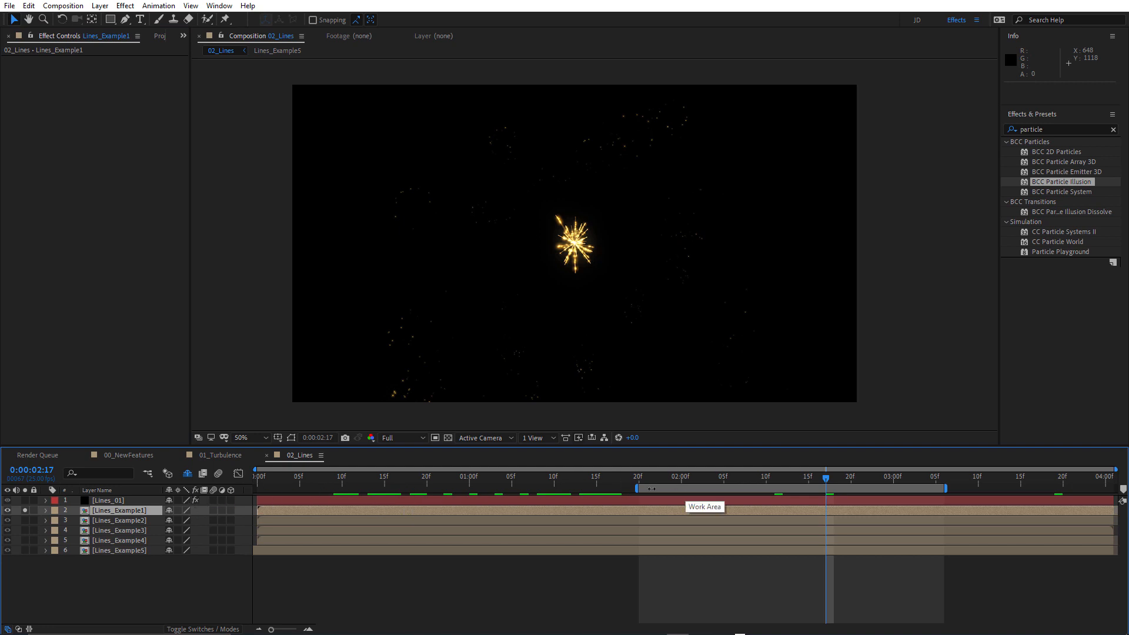
Extend the work area over the full length of the 02_Lines composition, previewing the Lines_Example1 burst
drag(638, 489, 255, 489)
key(space)
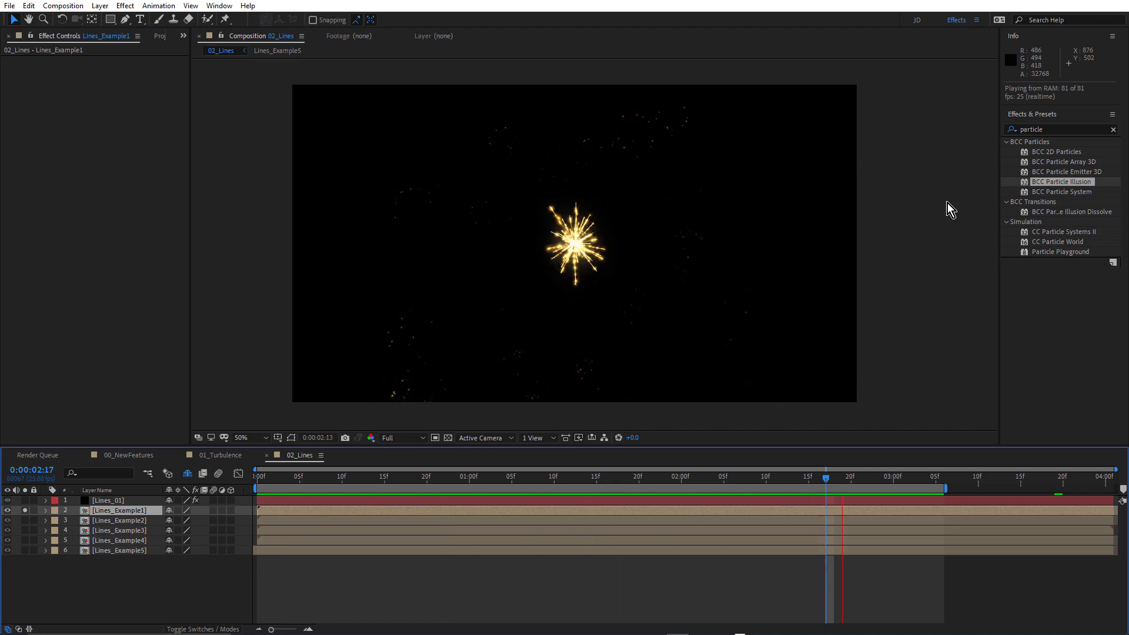
key(space)
drag(945, 489, 1115, 490)
Play the Lines_Example1 burst in a maximized composition viewer at 100% to examine its connecting lines
scroll(635, 258, up, 2)
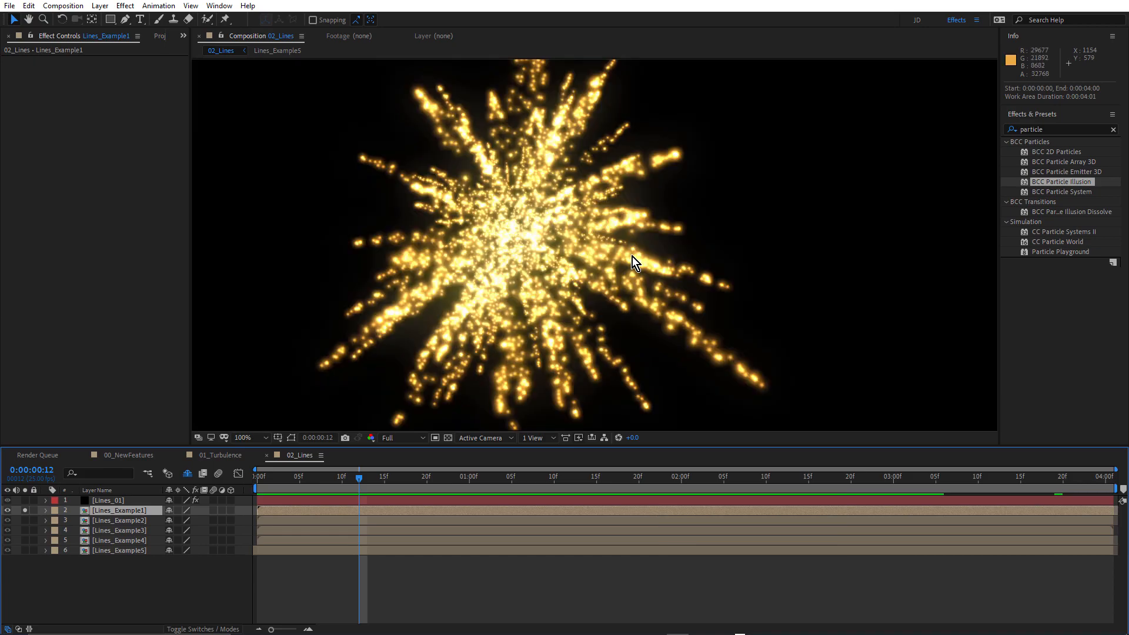
key(grave)
key(space)
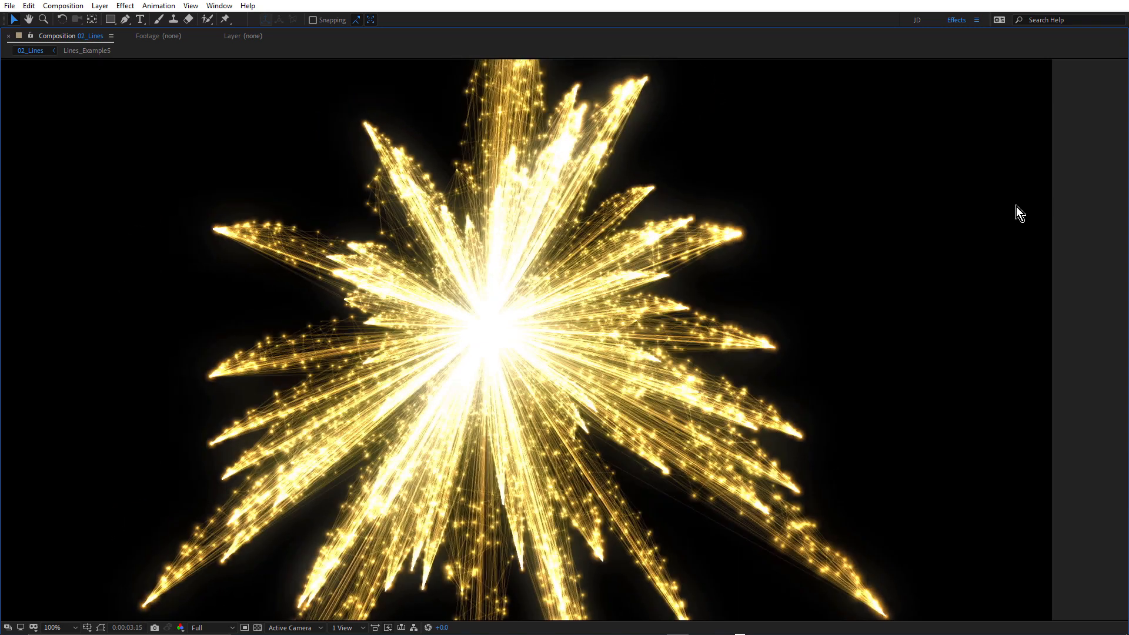
key(grave)
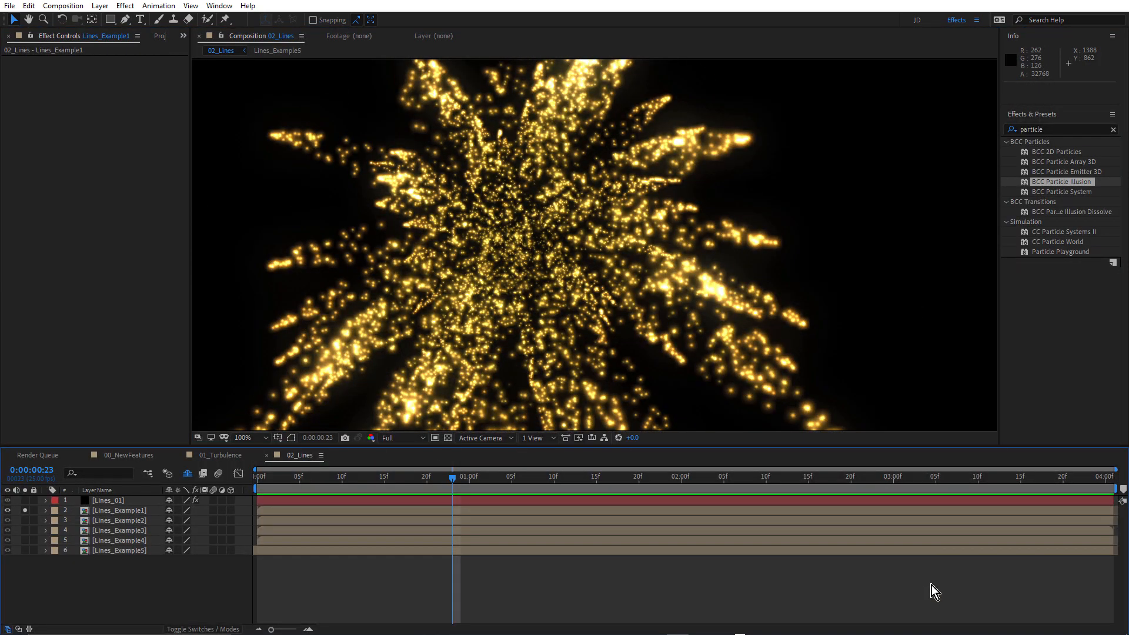
Lengthen the 02_Lines composition's duration to 6 seconds and show its whole time range
key(ctrl+k)
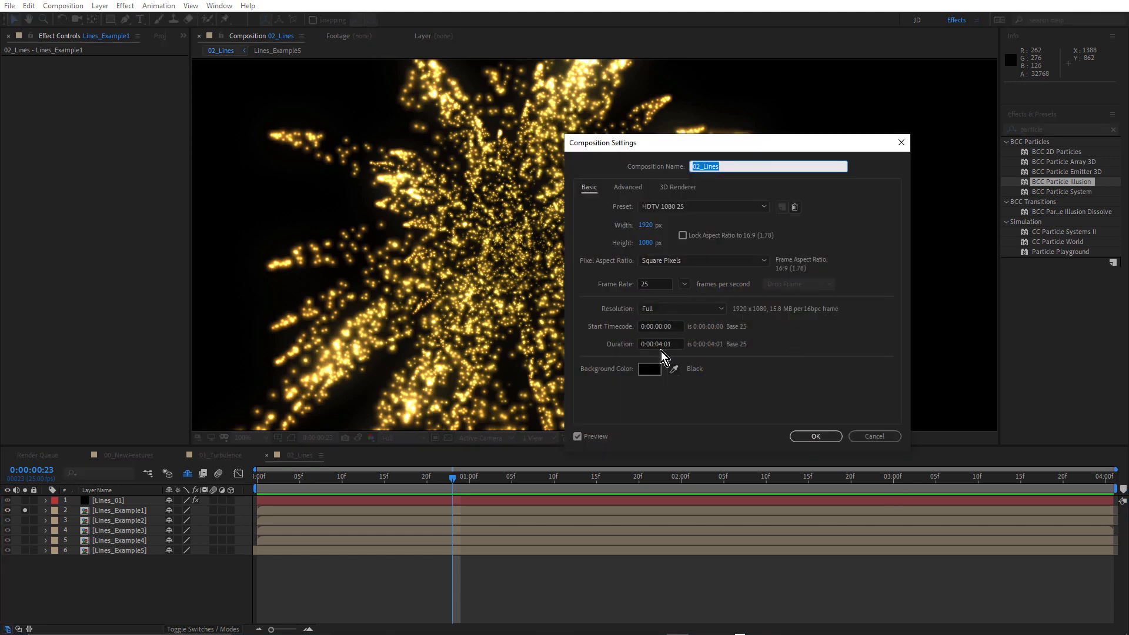
click(660, 344)
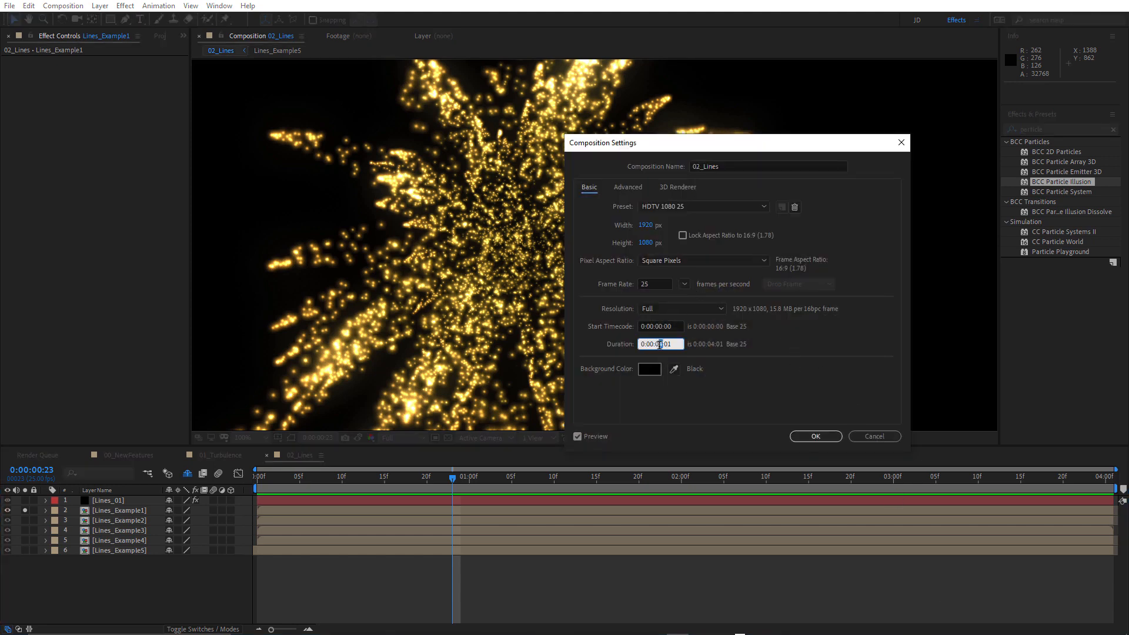
text(6)
key(Return)
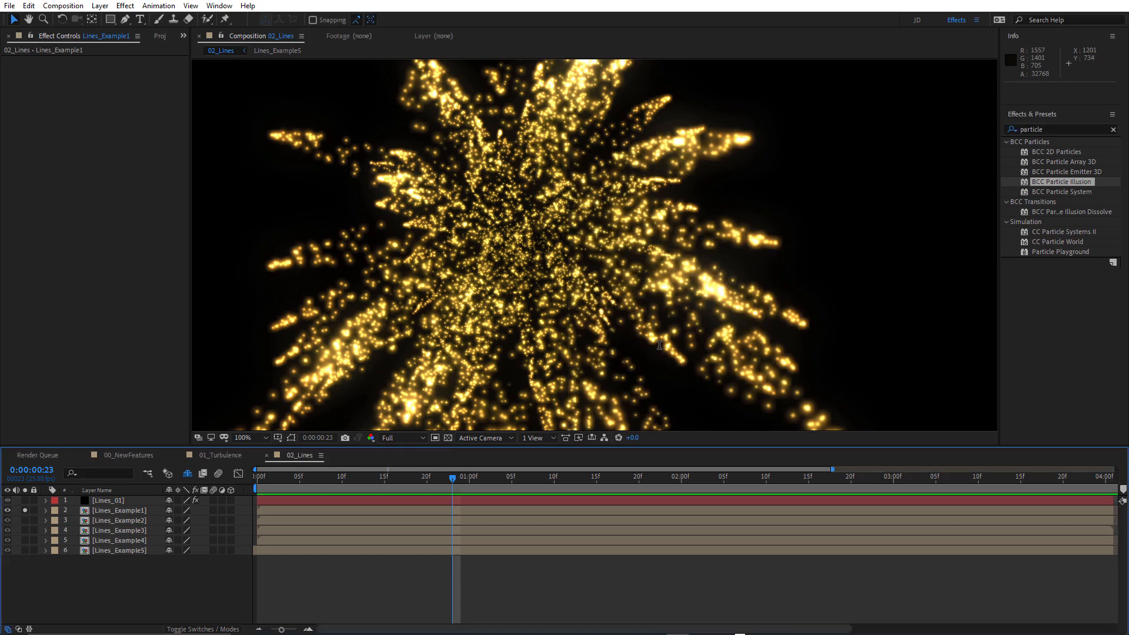
key(minus)
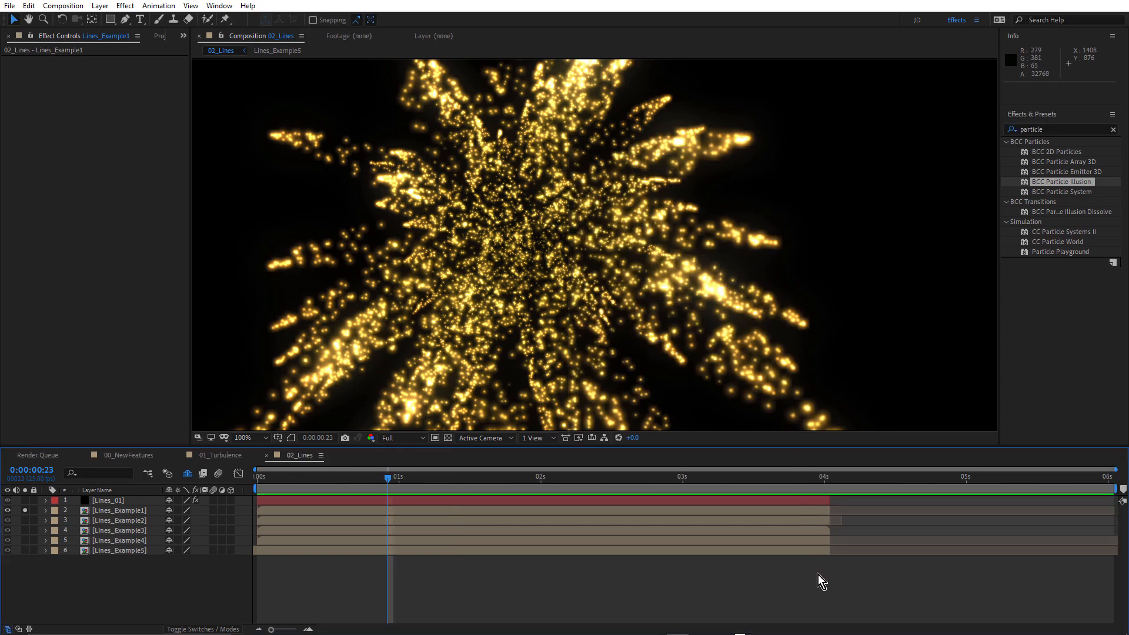
Extend the out points of all layers in the 02_Lines composition to its end at 0:00:06:00, as far as their sources allow
key(ctrl+a)
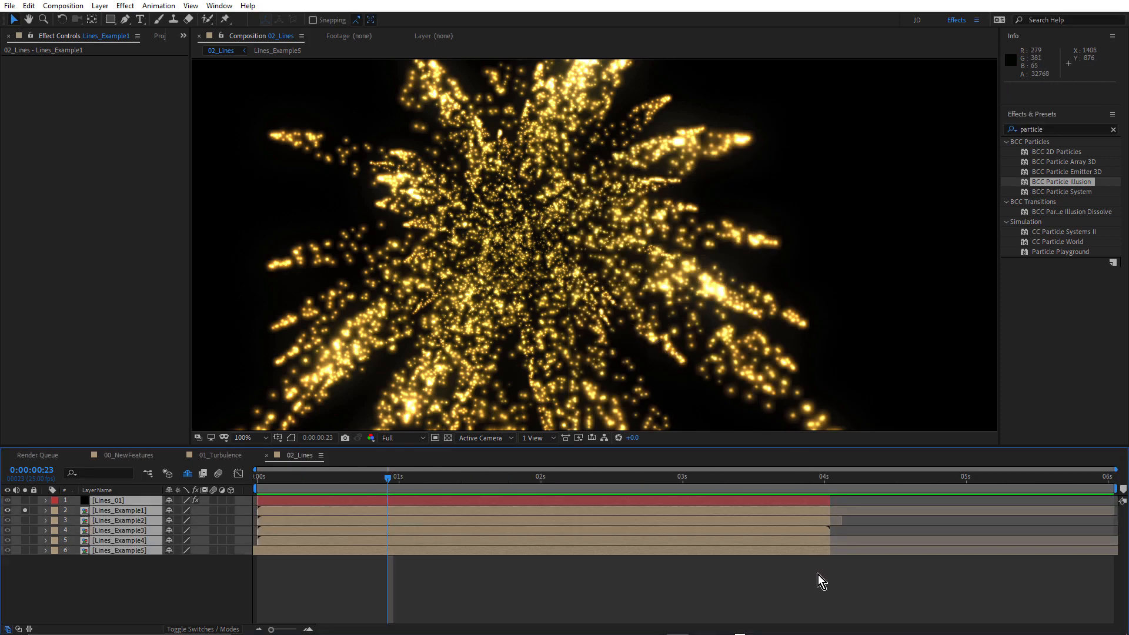
key(End)
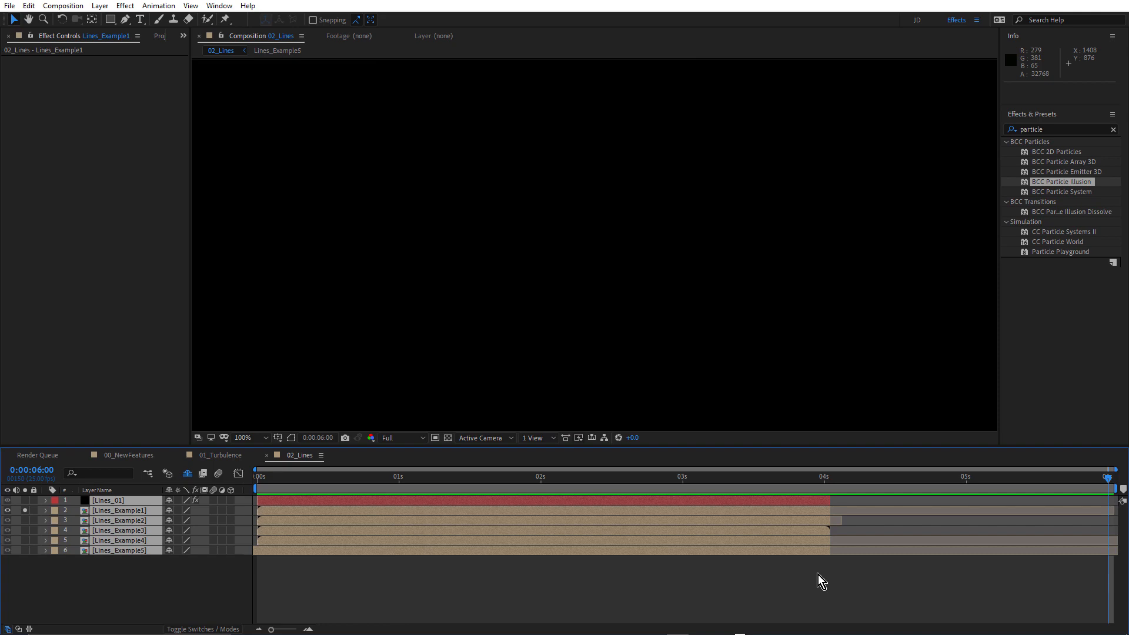
key(alt+bracketright)
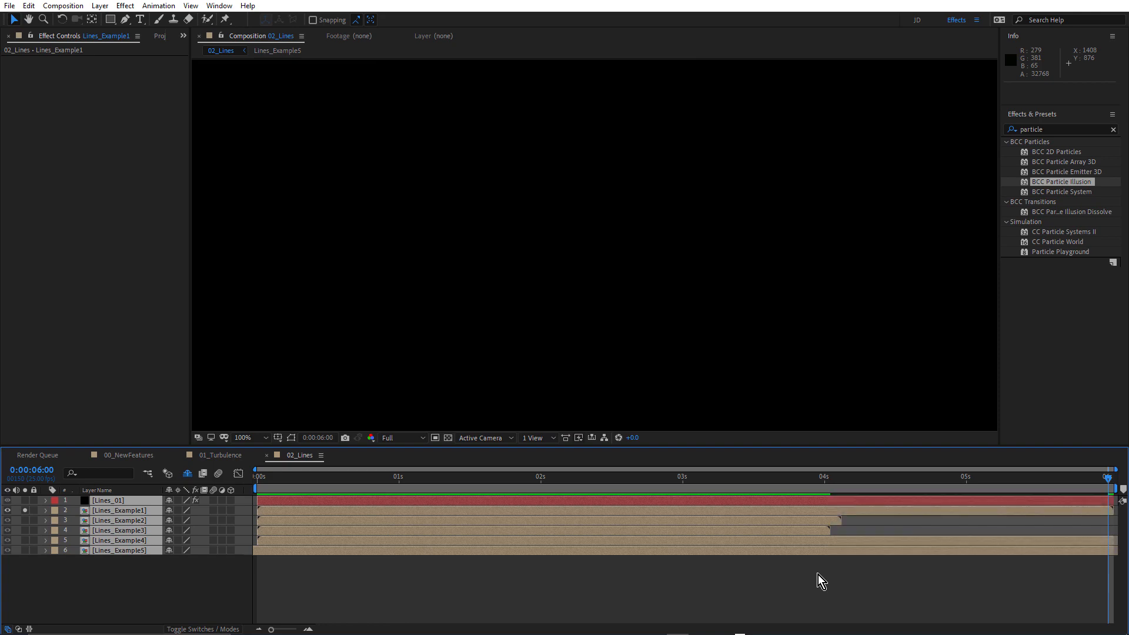
click(821, 582)
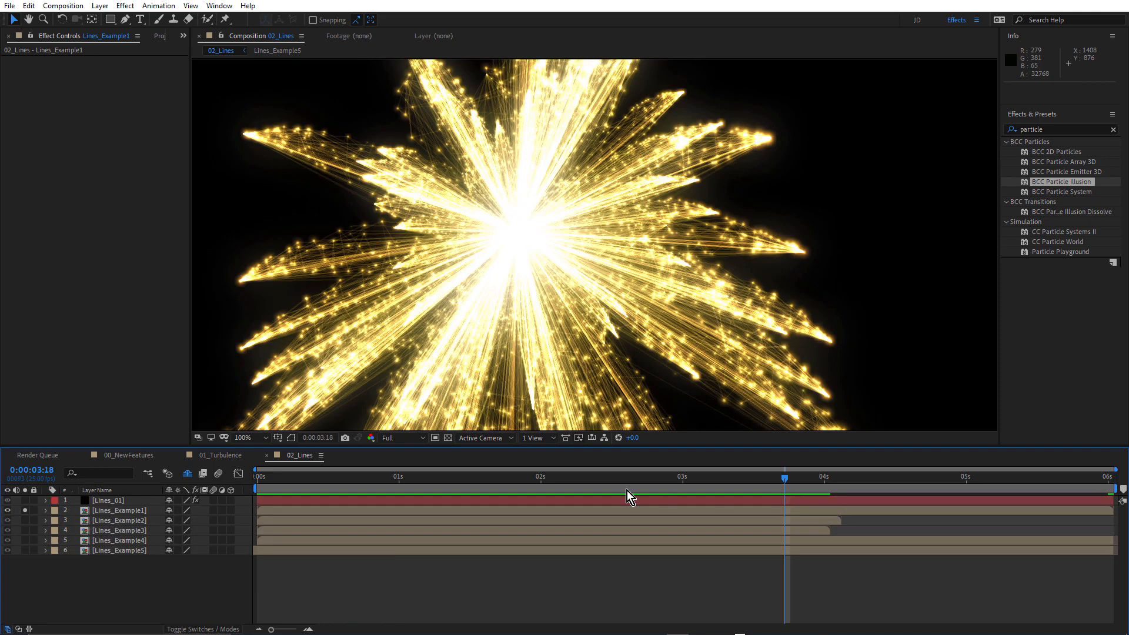
Play the full Lines_Example1 burst in a maximized composition viewer to examine how its lines fade out
key(grave)
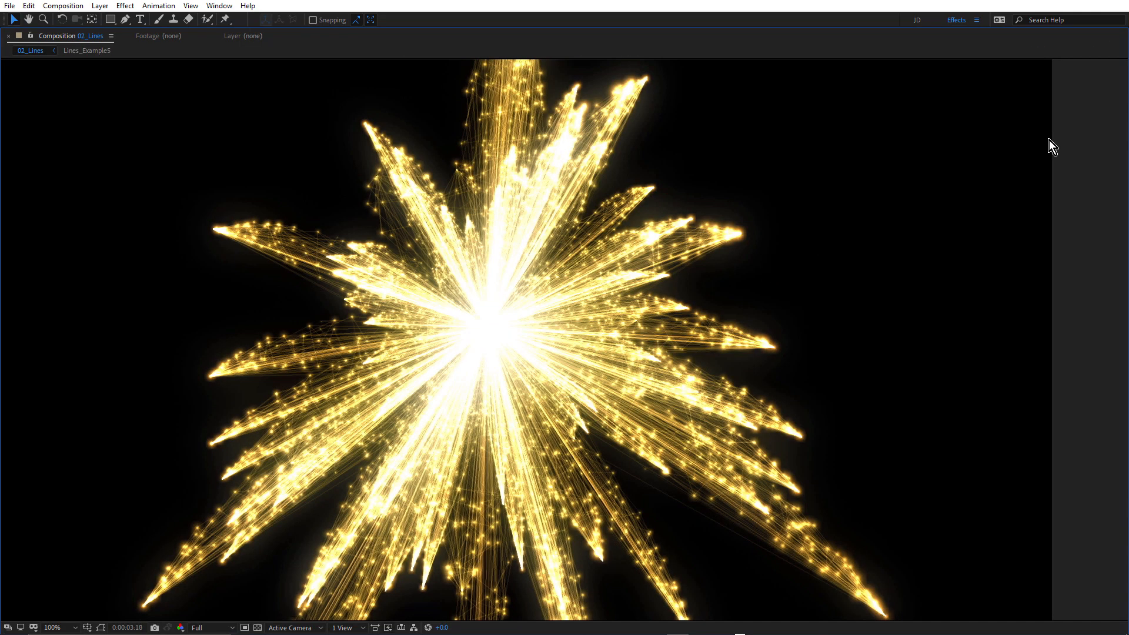
key(space)
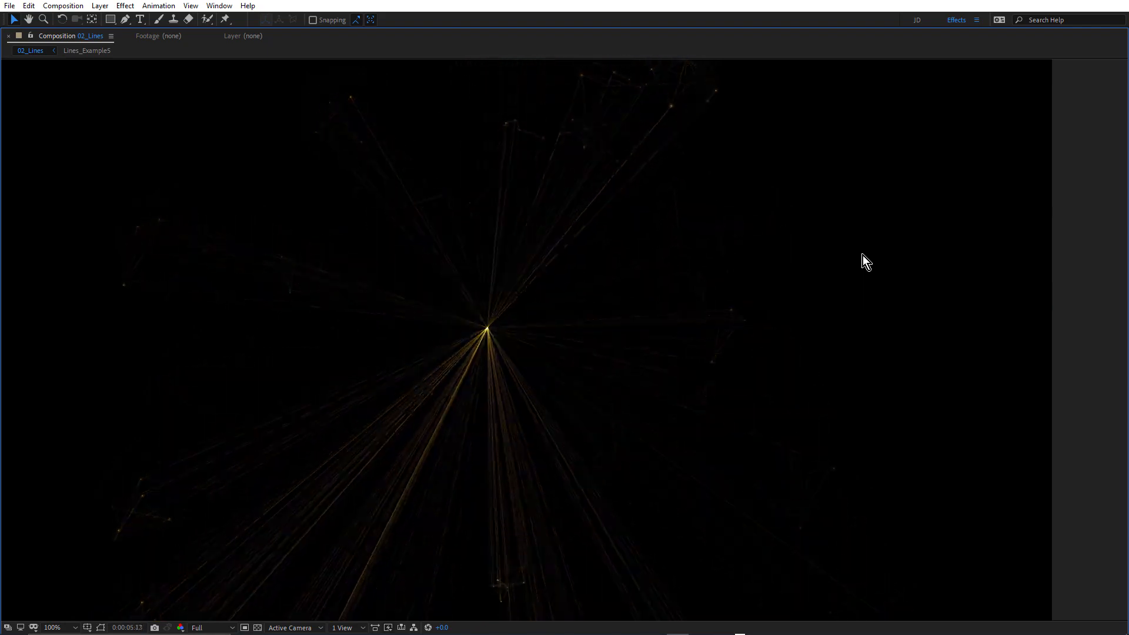
key(grave)
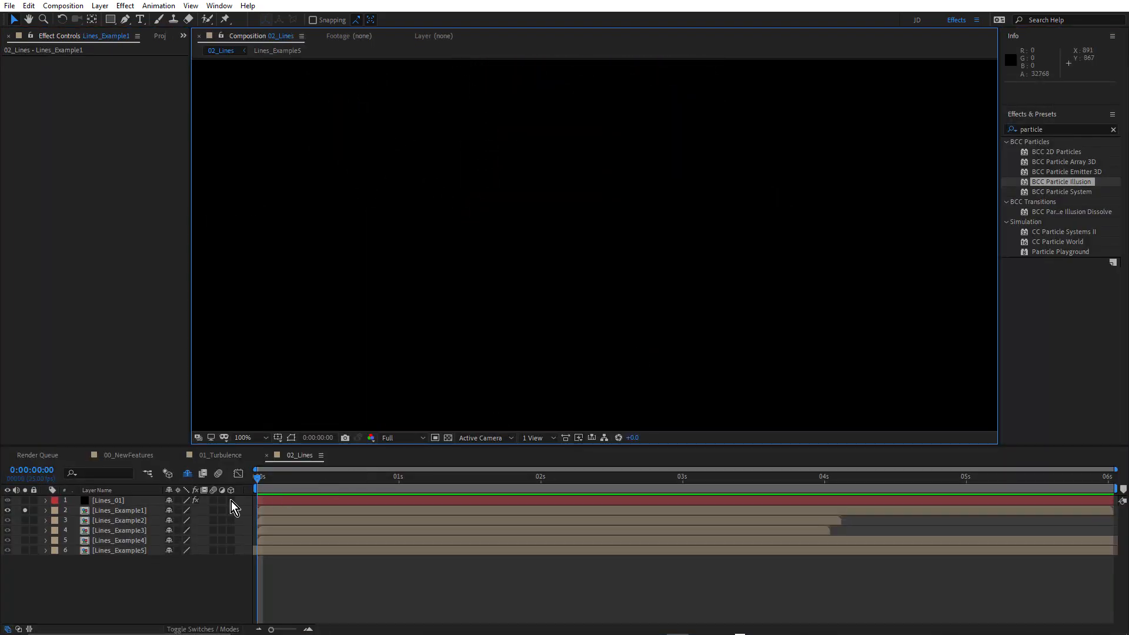
Solo the Lines_Example2 layer and play it in a maximized composition viewer
alt+click(25, 520)
click(112, 521)
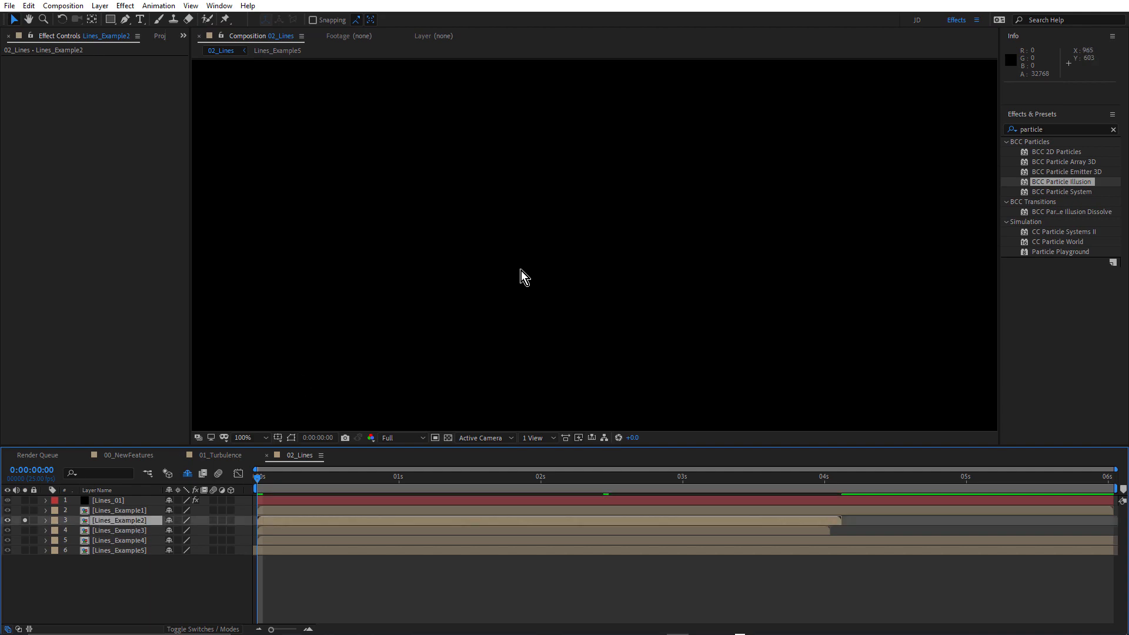
key(grave)
key(space)
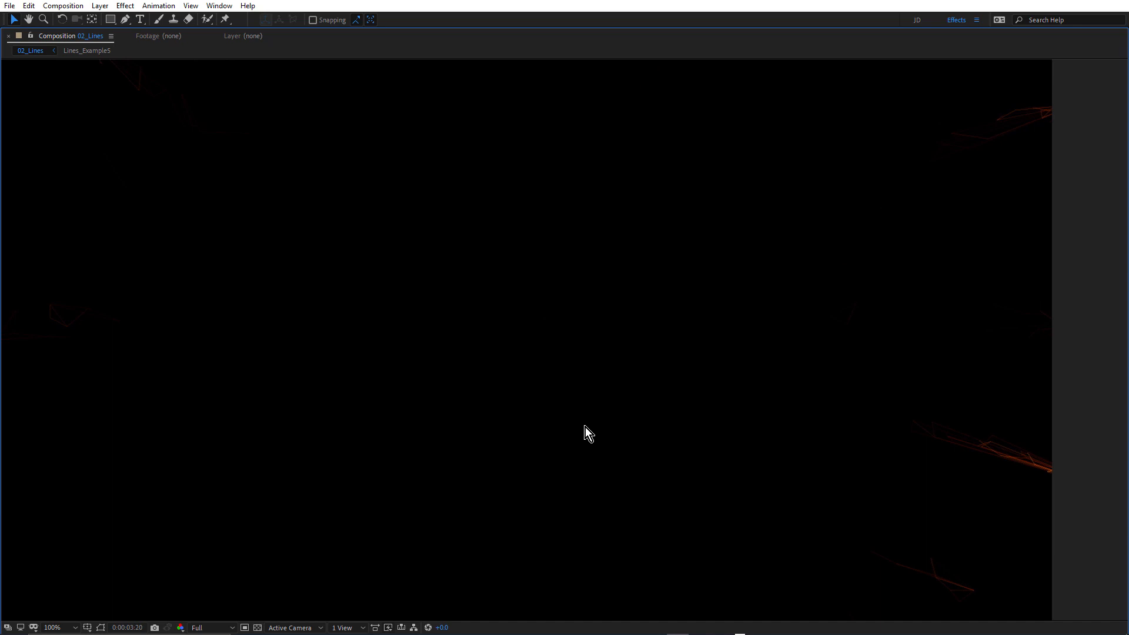
key(grave)
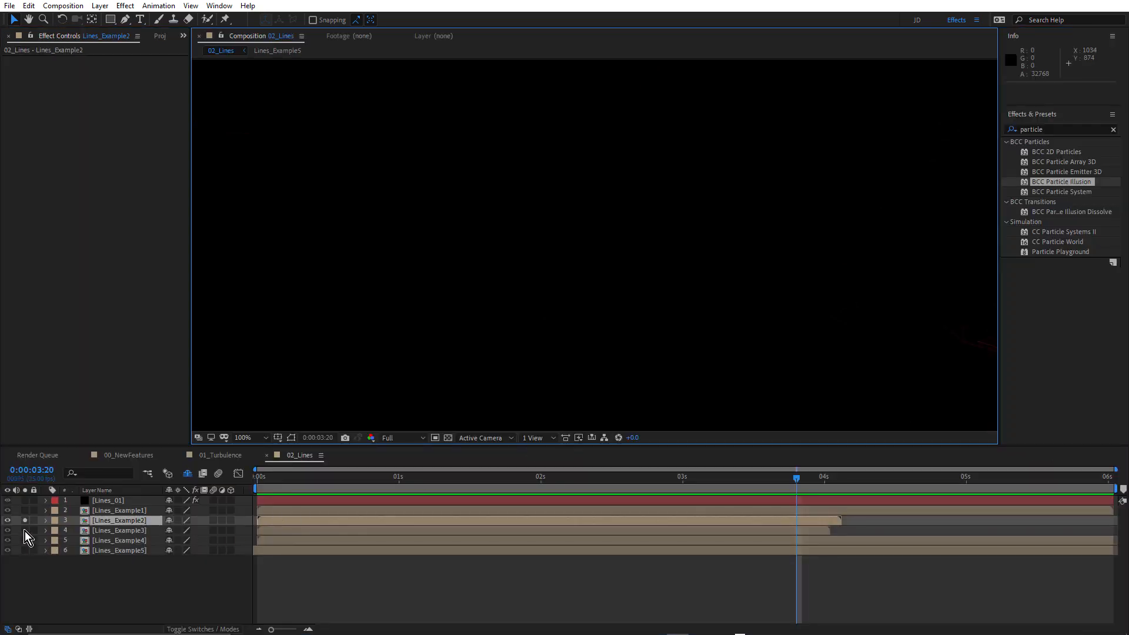
Solo the Lines_Example3 layer and end the work area at 0:00:03:20
key(ctrl+Down)
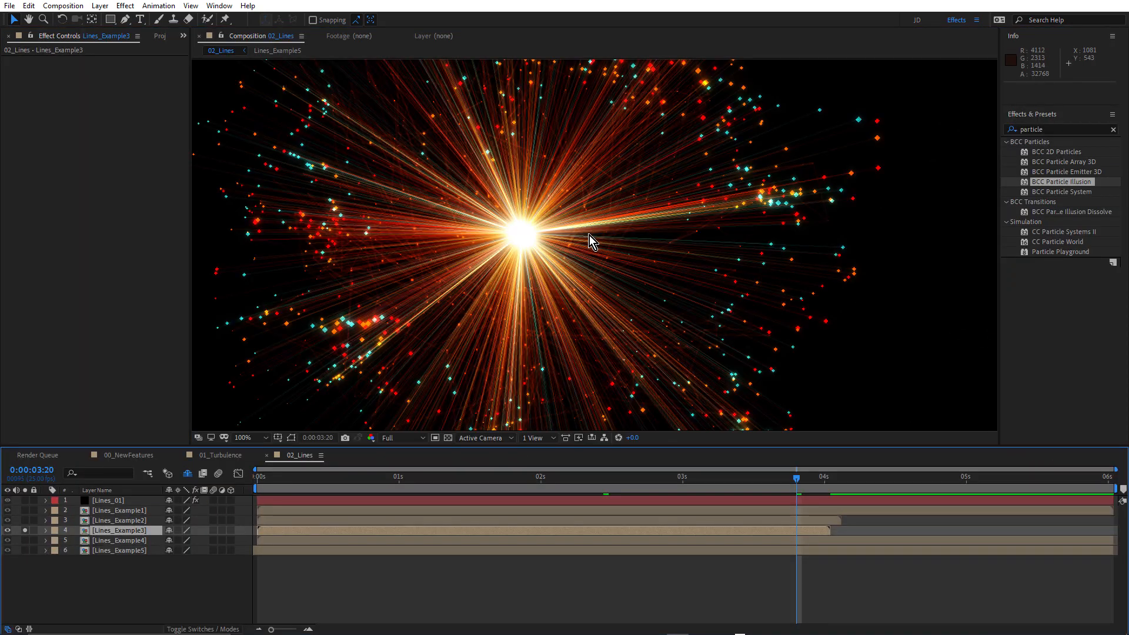
scroll(589, 235, down, 2)
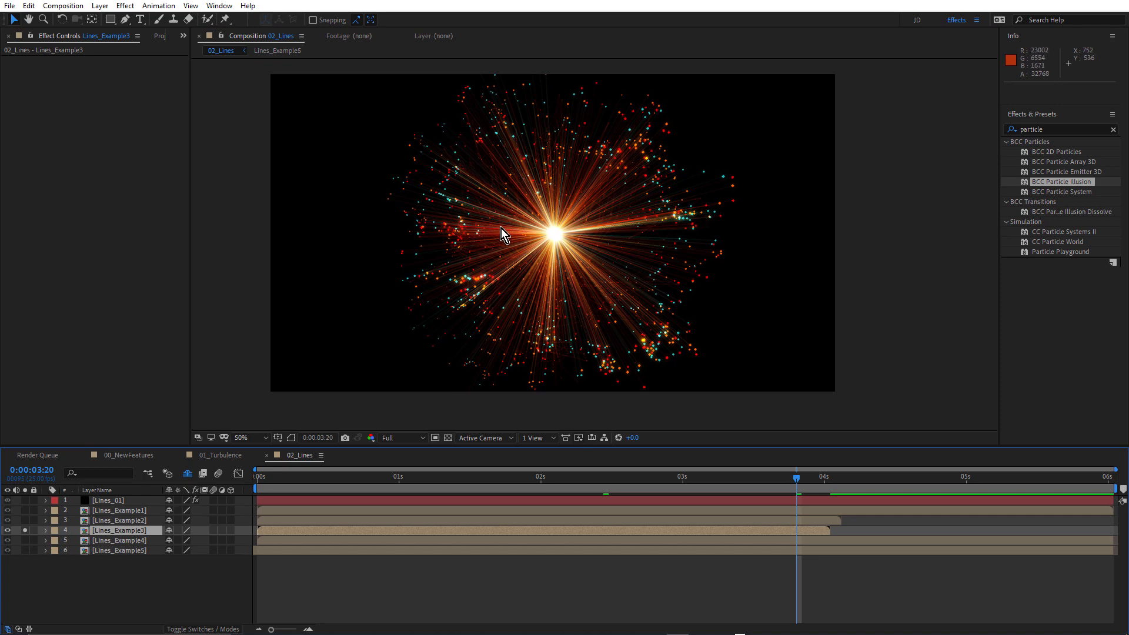
key(n)
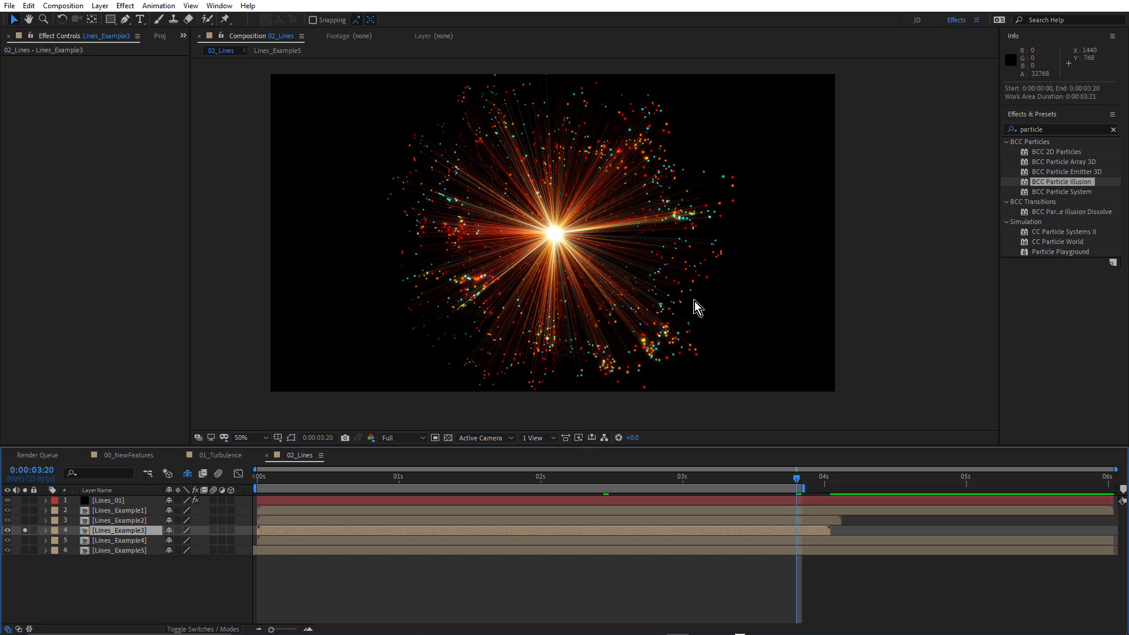
Play the Lines_Example3 burst centred in a maximized composition viewer at 100%
key(grave)
scroll(589, 341, up, 2)
drag(589, 341, 693, 278)
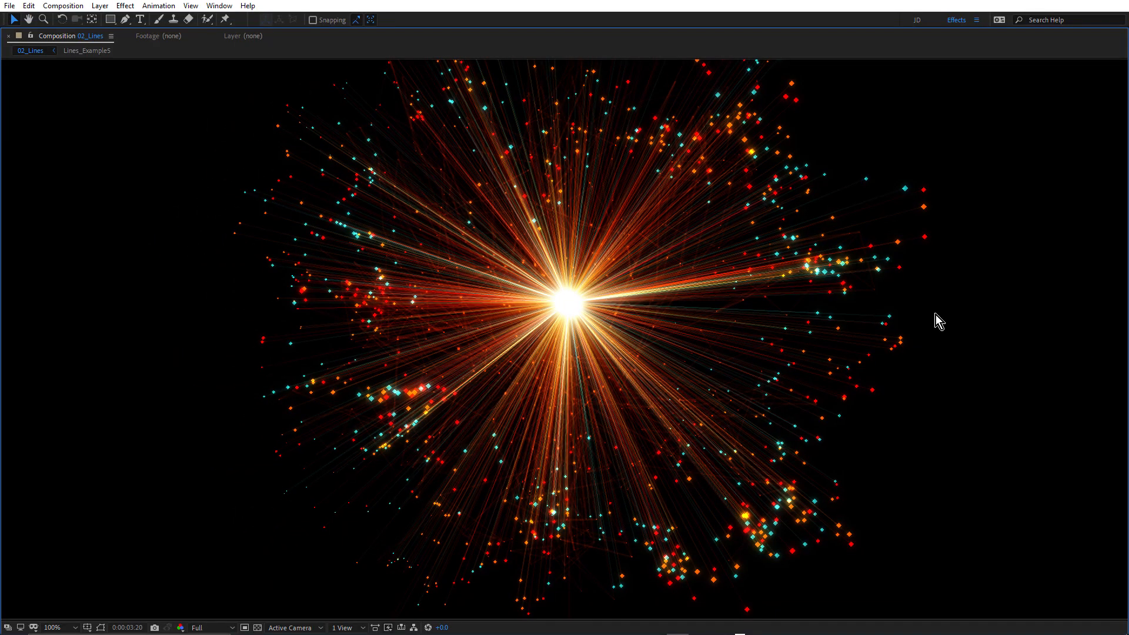
key(space)
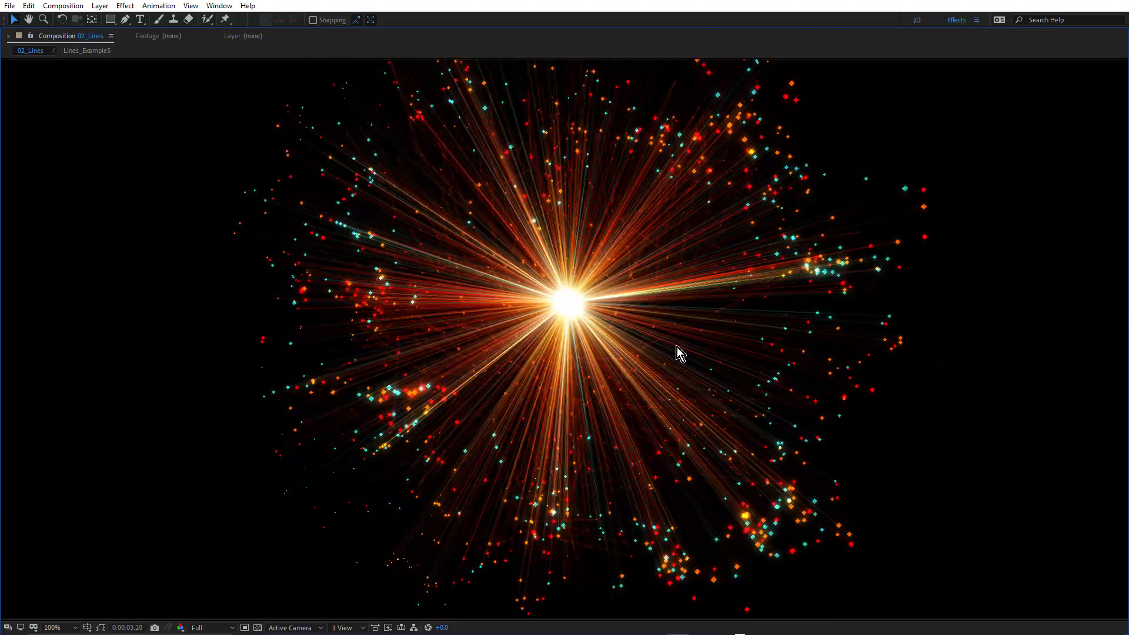
key(grave)
Solo the Lines_Example4 layer and examine its flowing line surface in a maximized composition viewer at 100%
alt+click(24, 539)
click(110, 540)
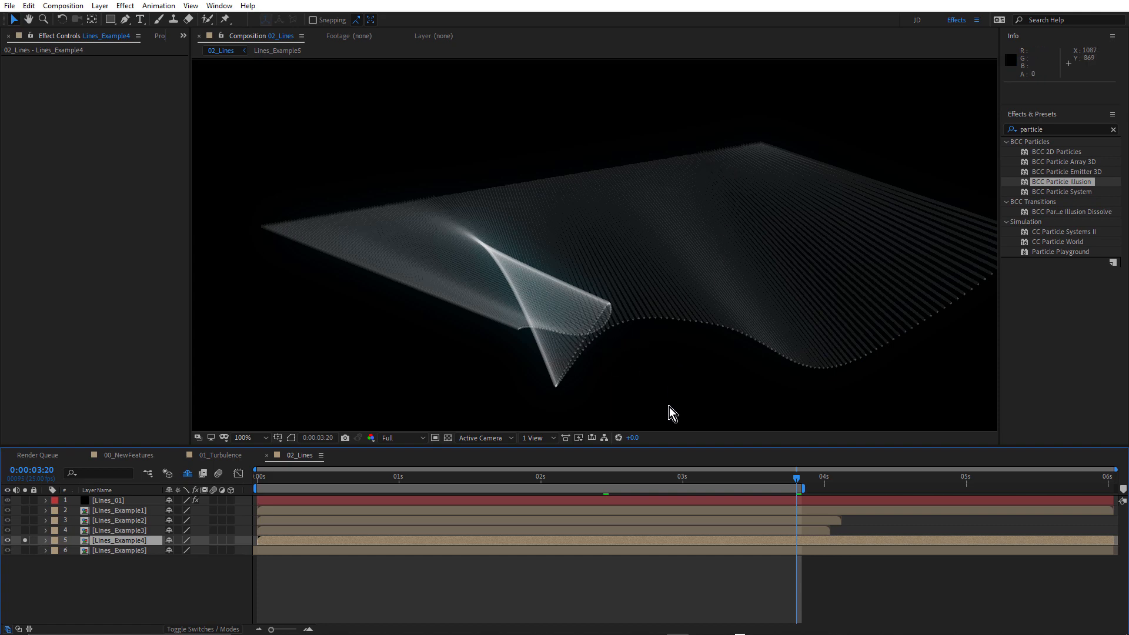
key(grave)
scroll(663, 312, down, 1)
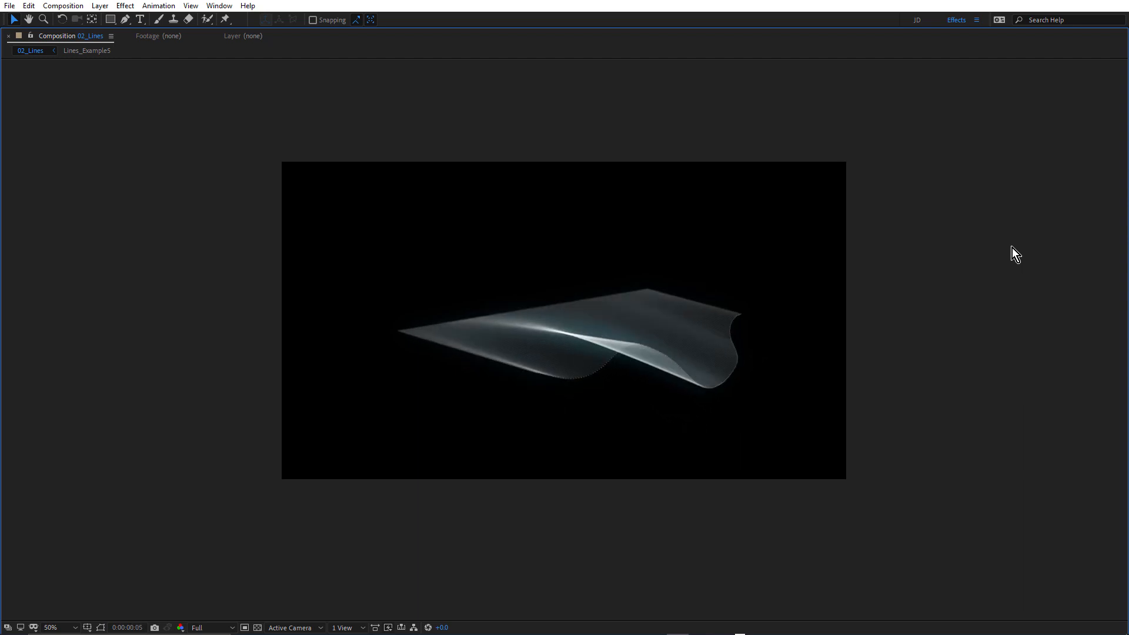
scroll(689, 366, up, 2)
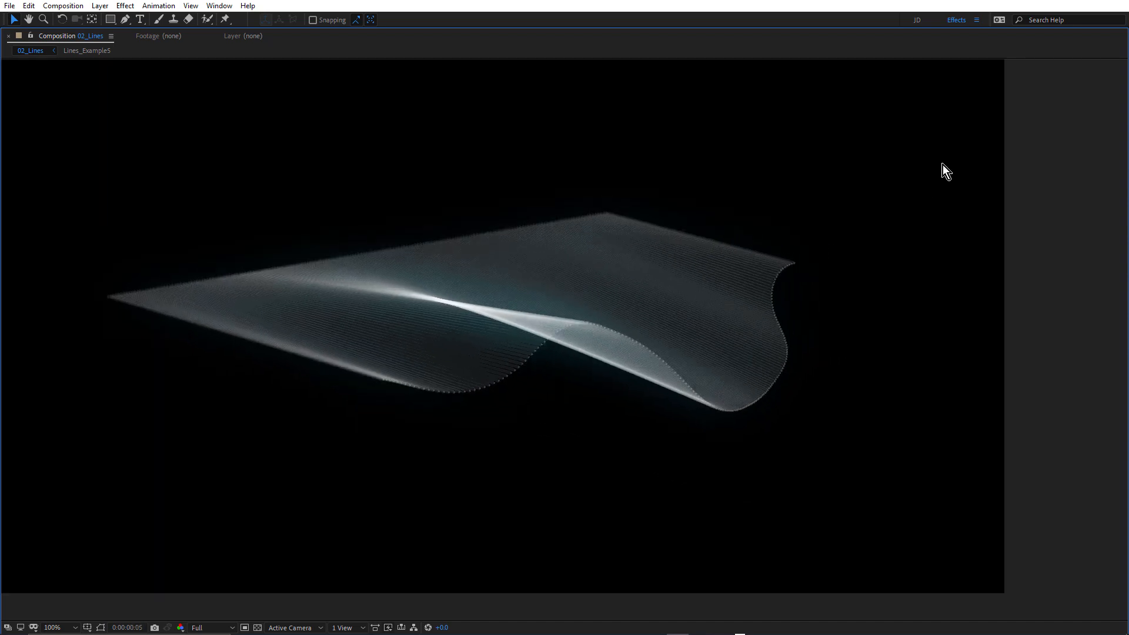
key(grave)
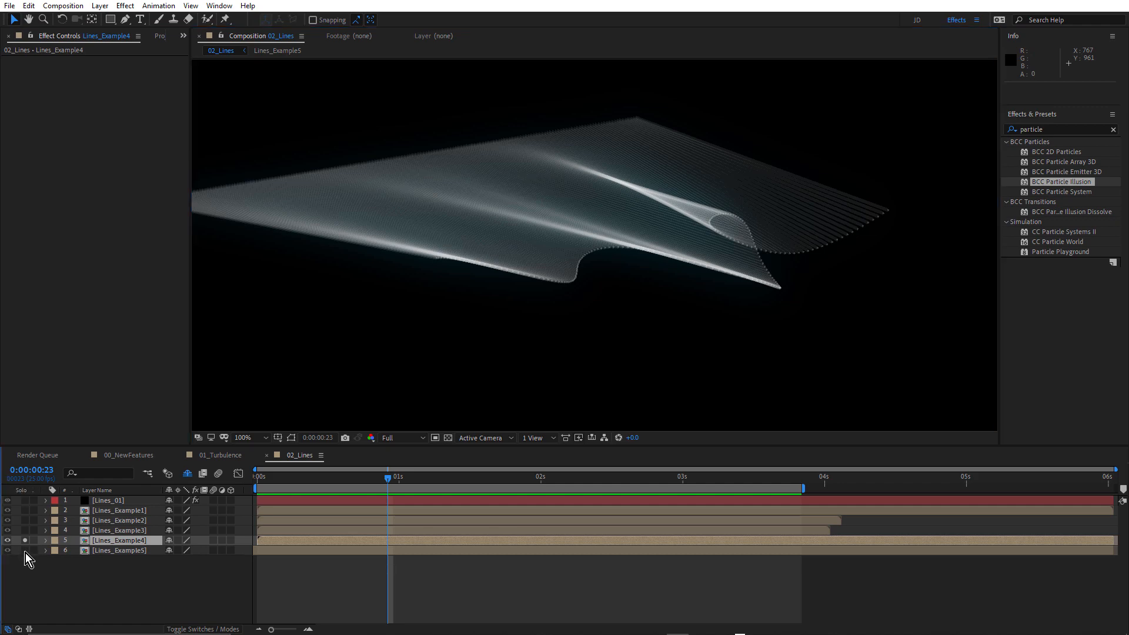
Solo the Lines_Example5 layer and limit the work area to run from 0:00:01:19 to just past 3 seconds for previewing
click(85, 552)
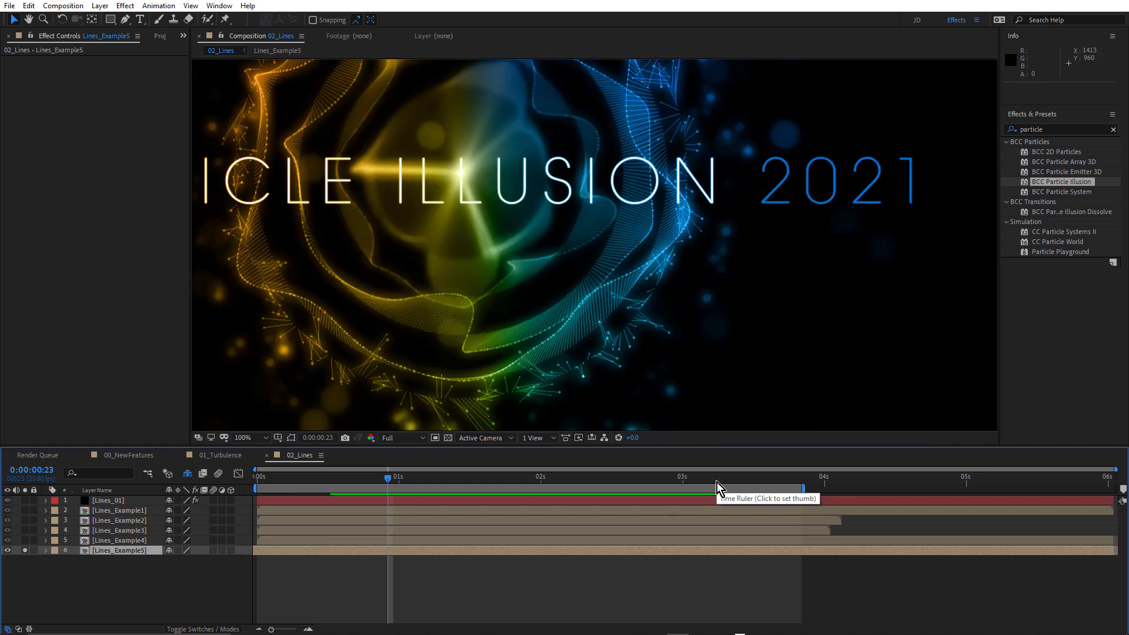
scroll(602, 294, down, 2)
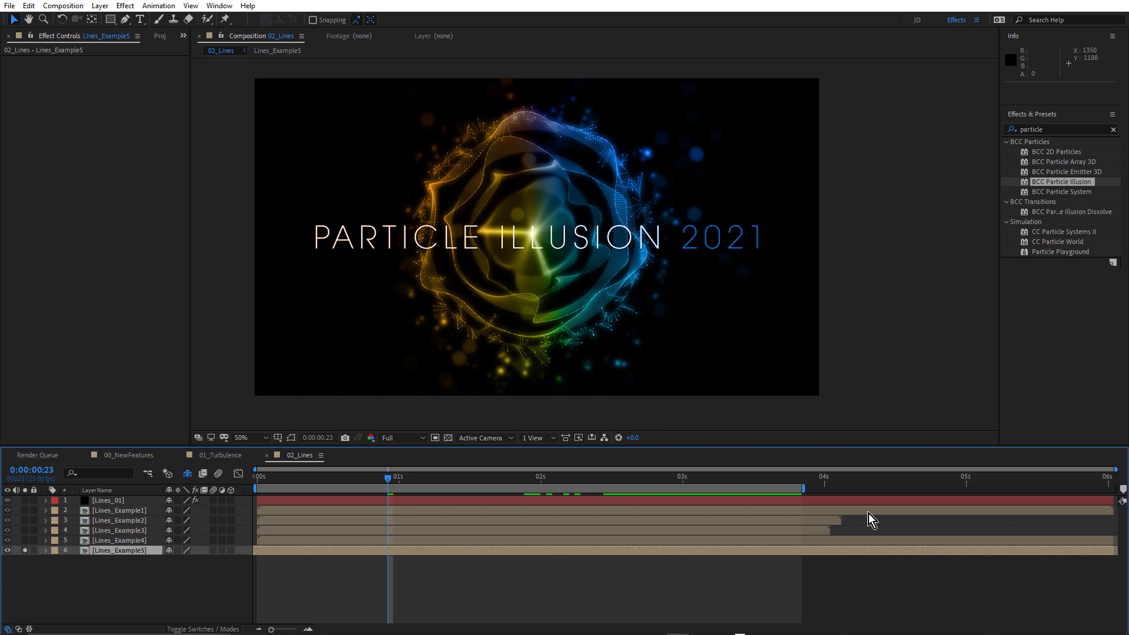
drag(805, 487, 1041, 487)
click(682, 477)
drag(699, 480, 509, 504)
key(b)
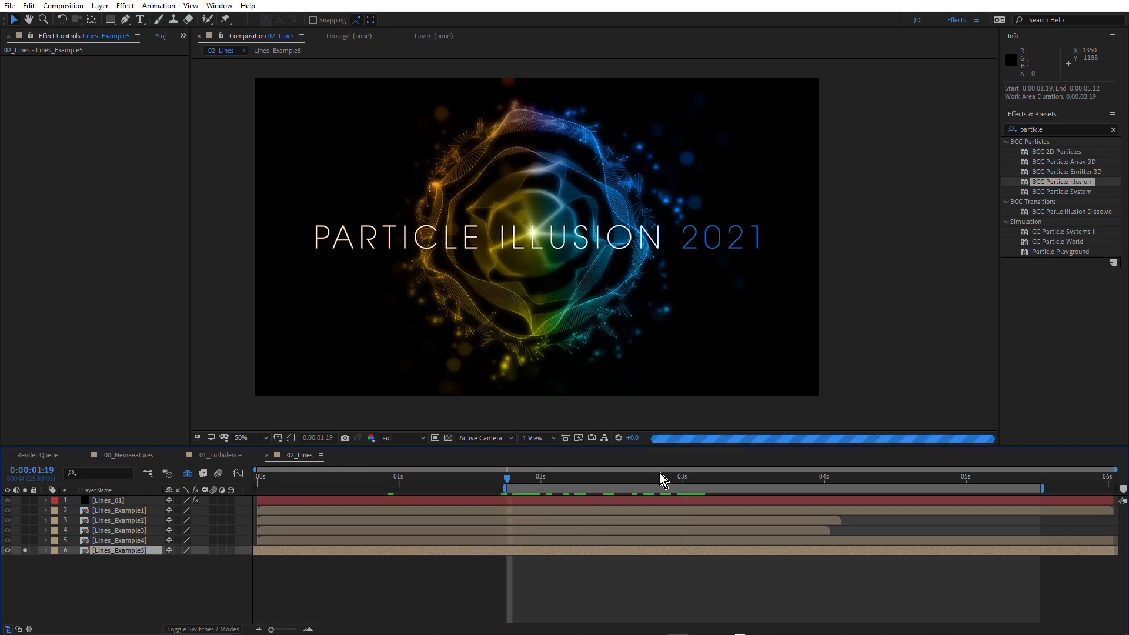
click(699, 477)
key(n)
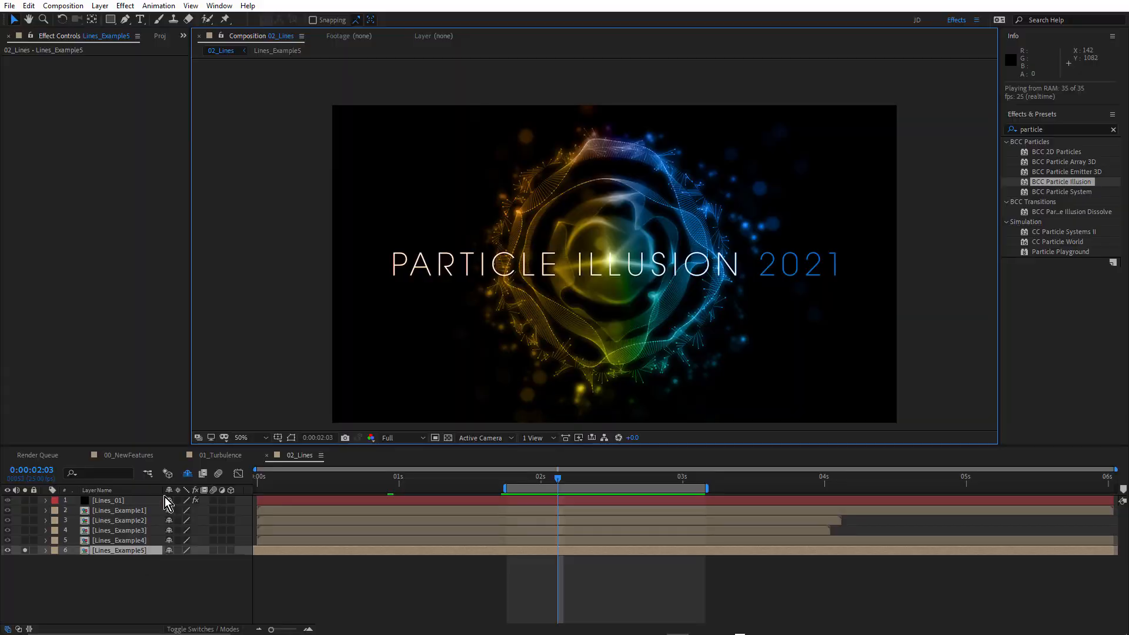
Open the 03_Deflector Randomness composition and play the bouncing balls comparison in a maximized viewer at 100%
click(159, 37)
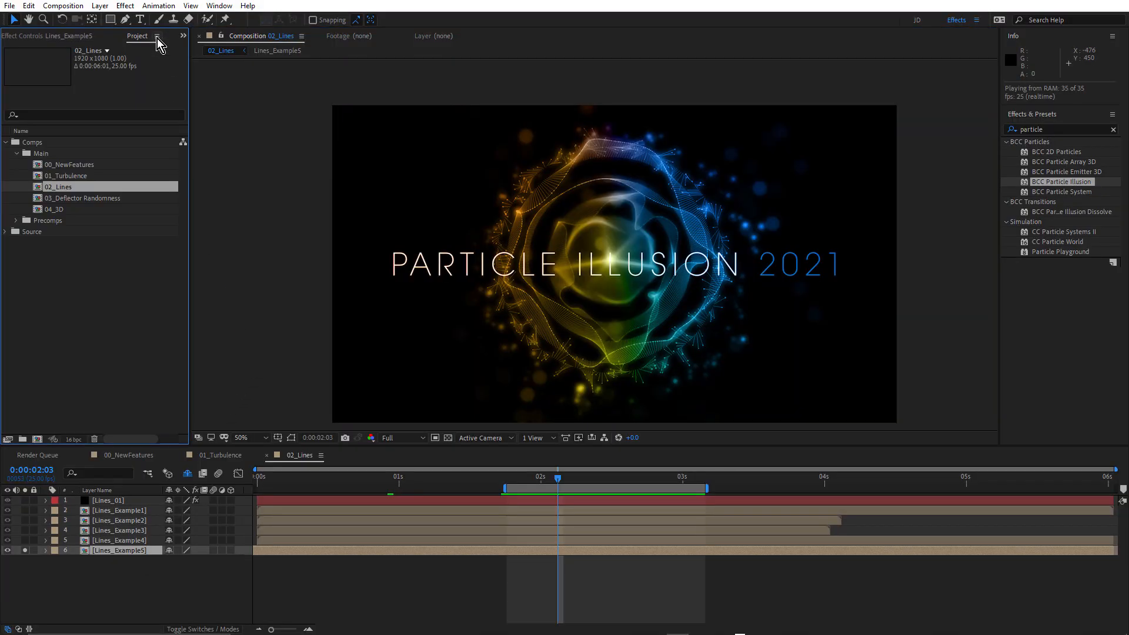
double_click(87, 199)
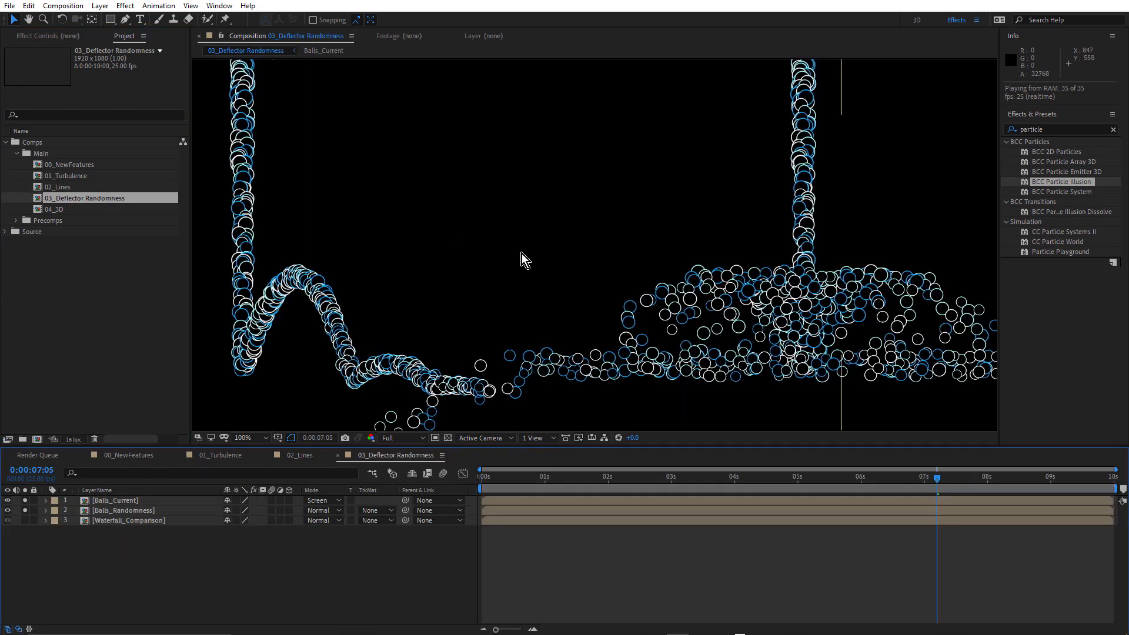
key(comma)
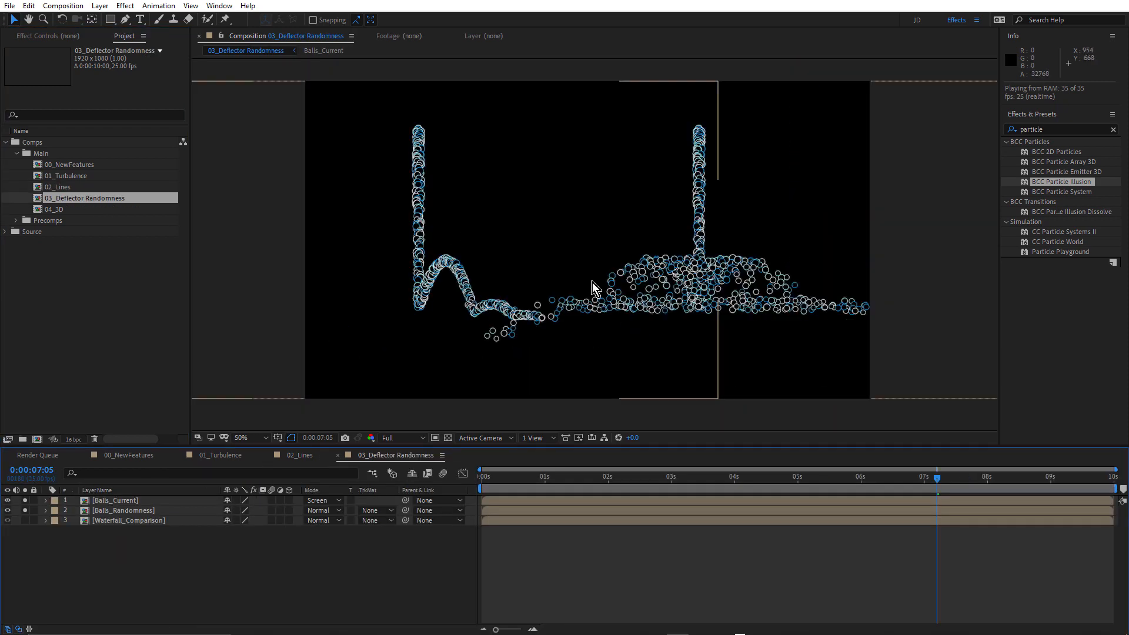
key(grave)
key(period)
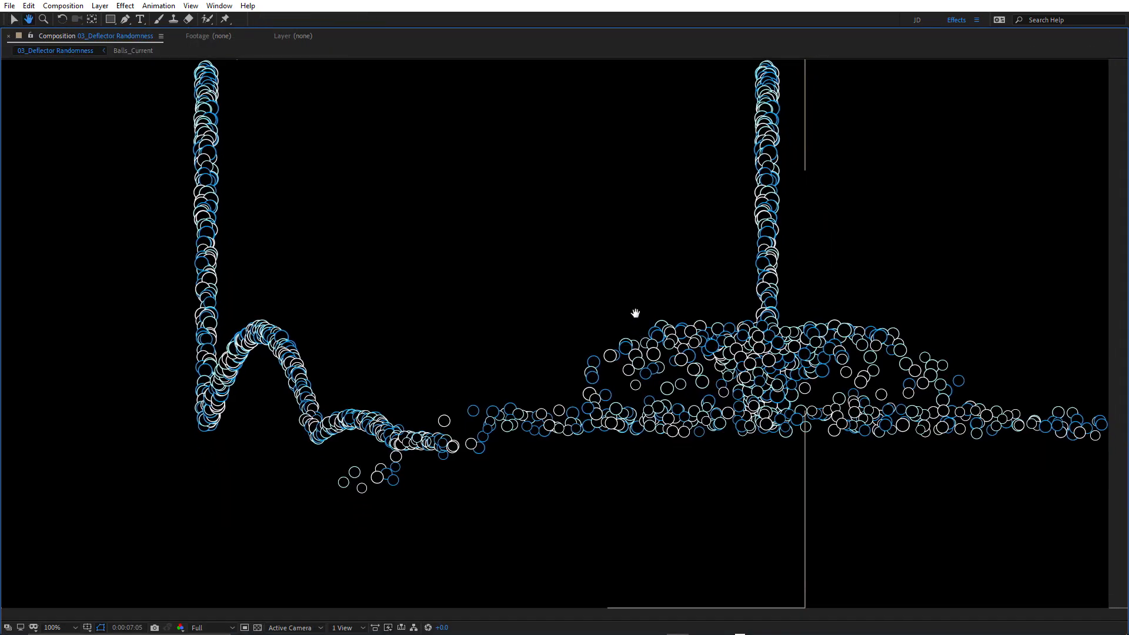
drag(636, 315, 617, 333)
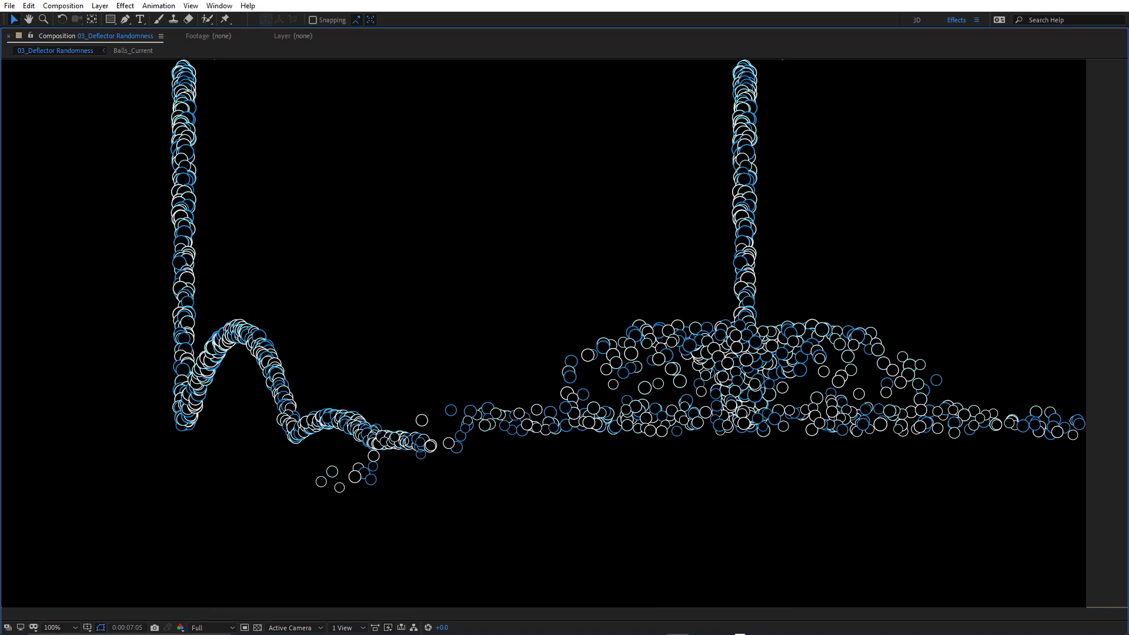
key(space)
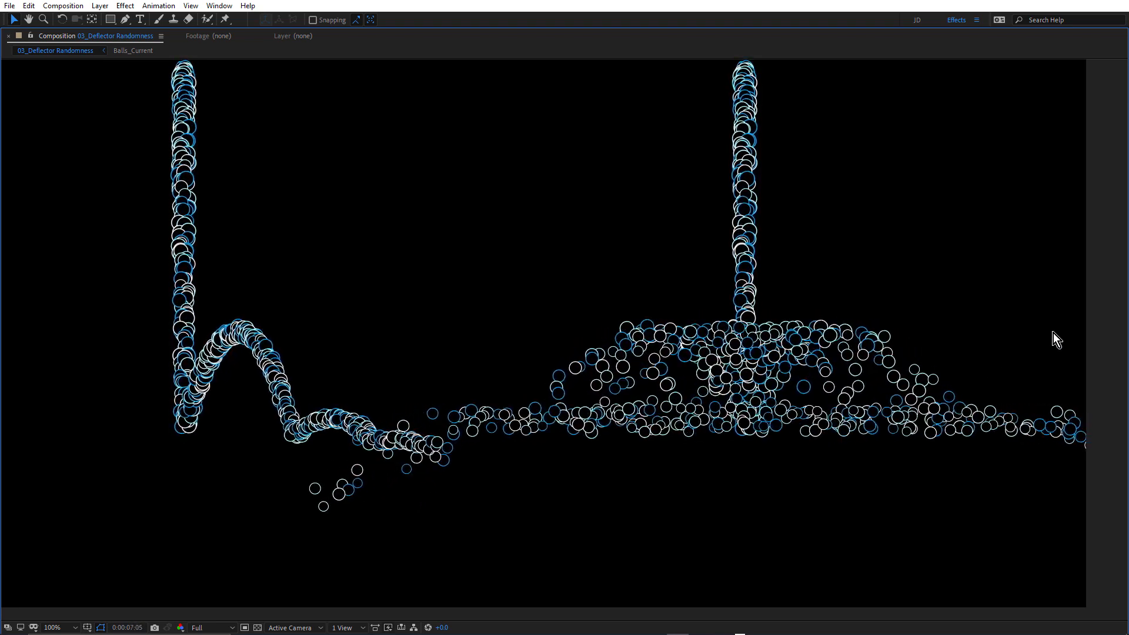
Open the Balls_Randomness precomposition from 03_Deflector Randomness and select its Balls layer
click(855, 404)
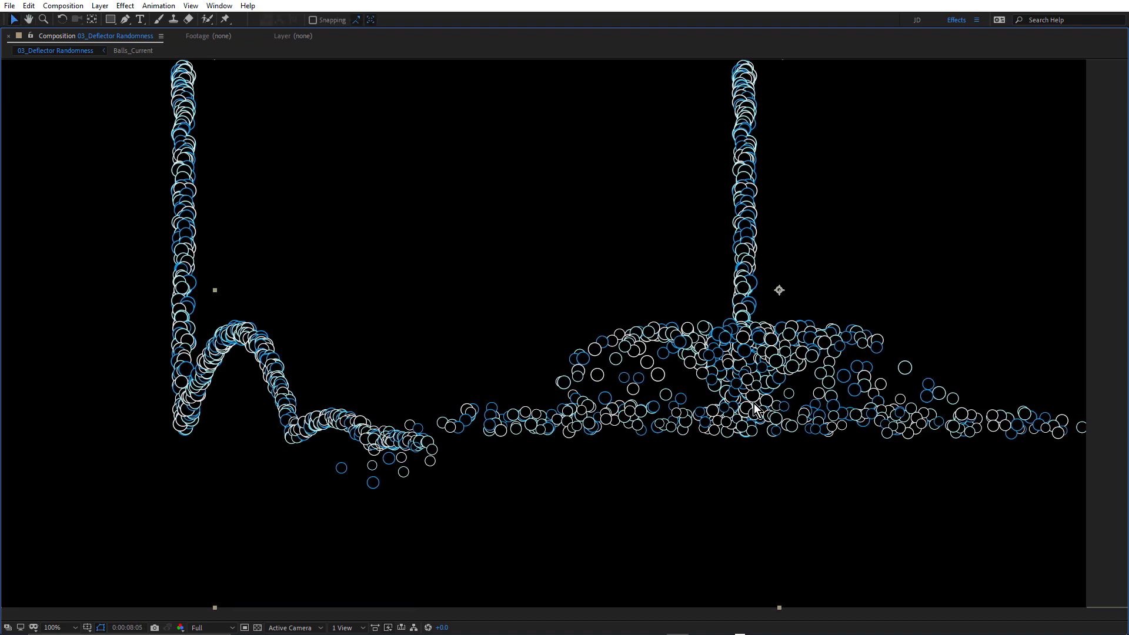
key(grave)
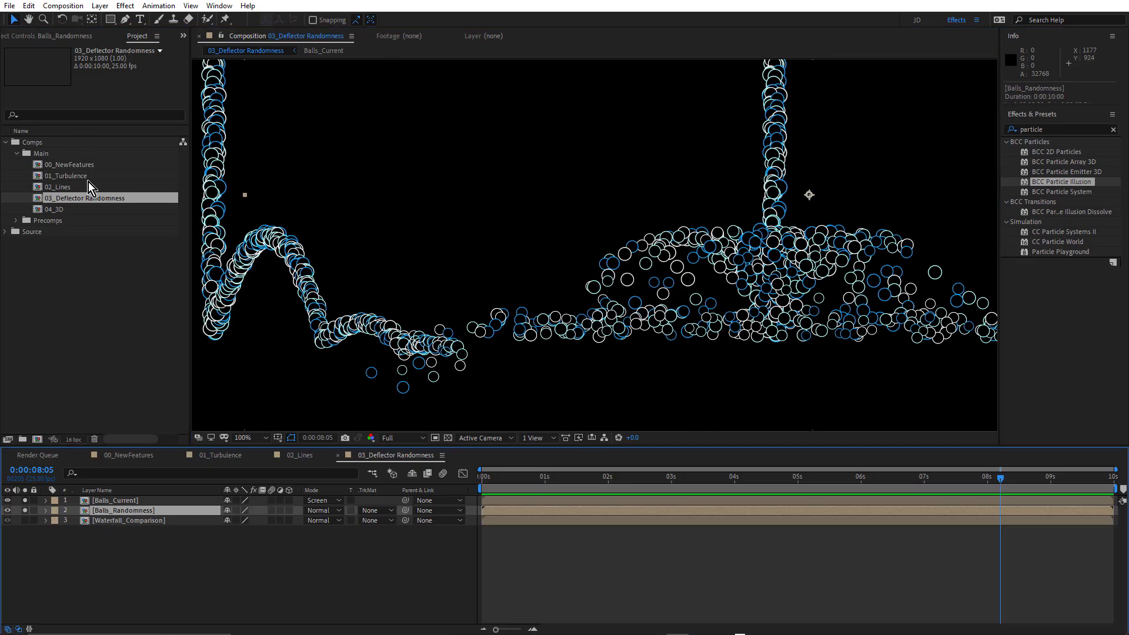
double_click(105, 511)
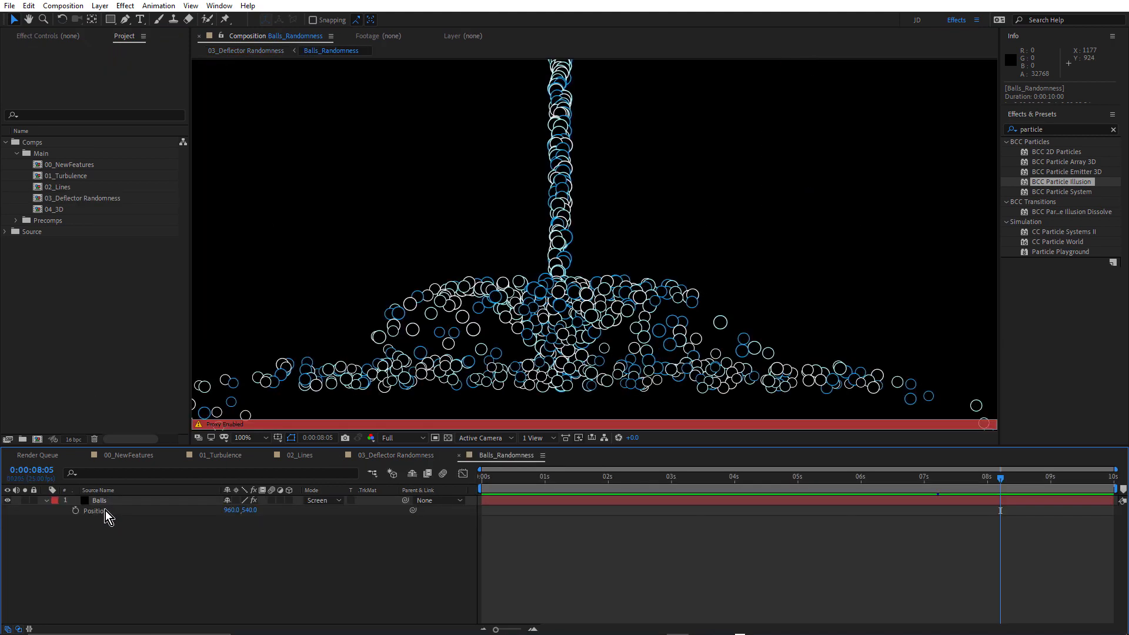
click(106, 505)
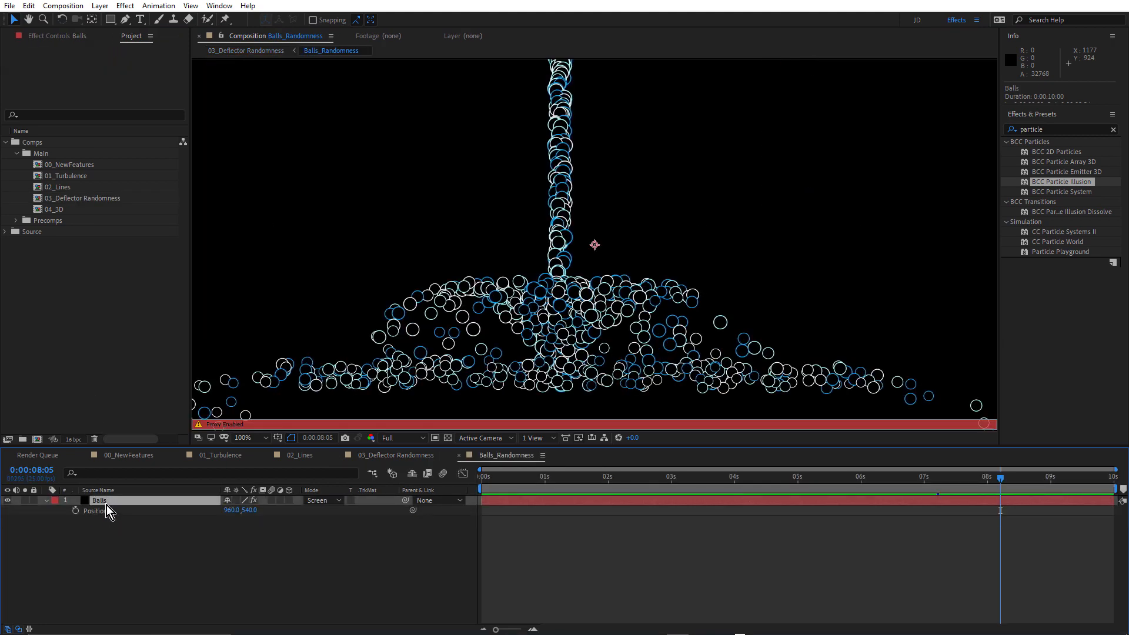
Reveal the Balls_Randomness composition in the project and disable its proxy
right_click(168, 554)
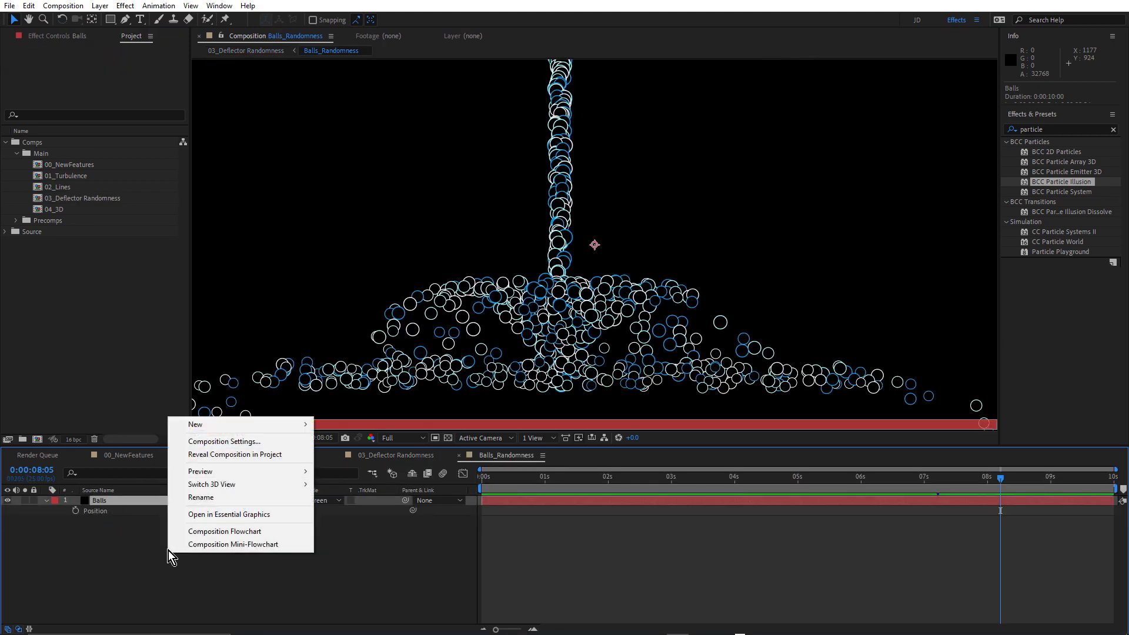
click(214, 456)
click(28, 265)
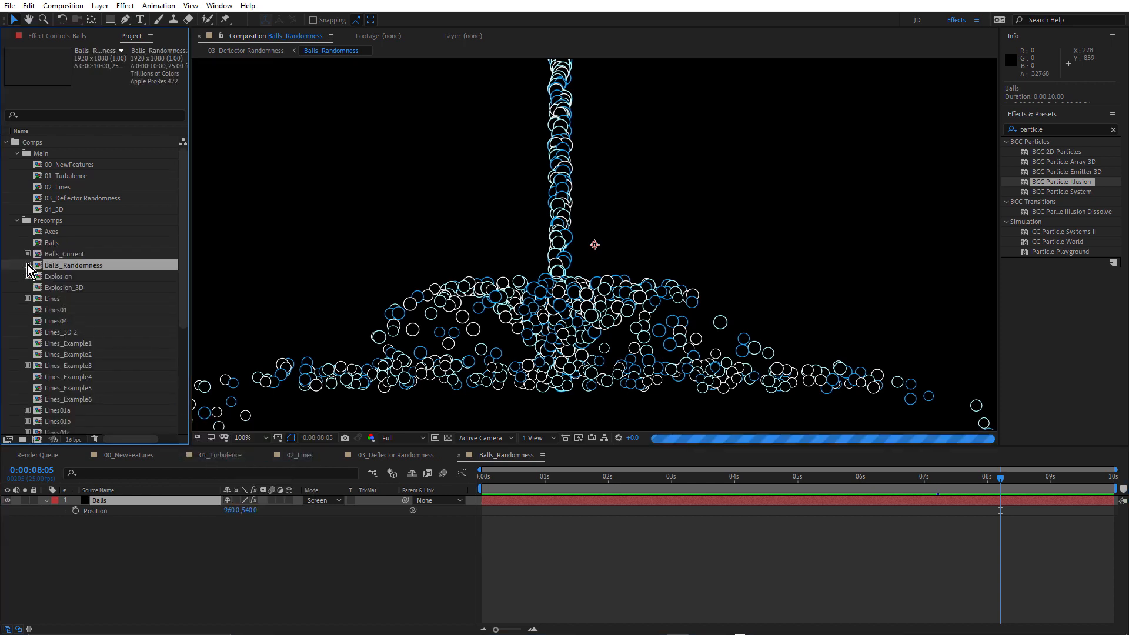
Launch Particle Illusion from the Balls layer's effect and play the bouncing balls emitter with the whole stage in view
click(108, 502)
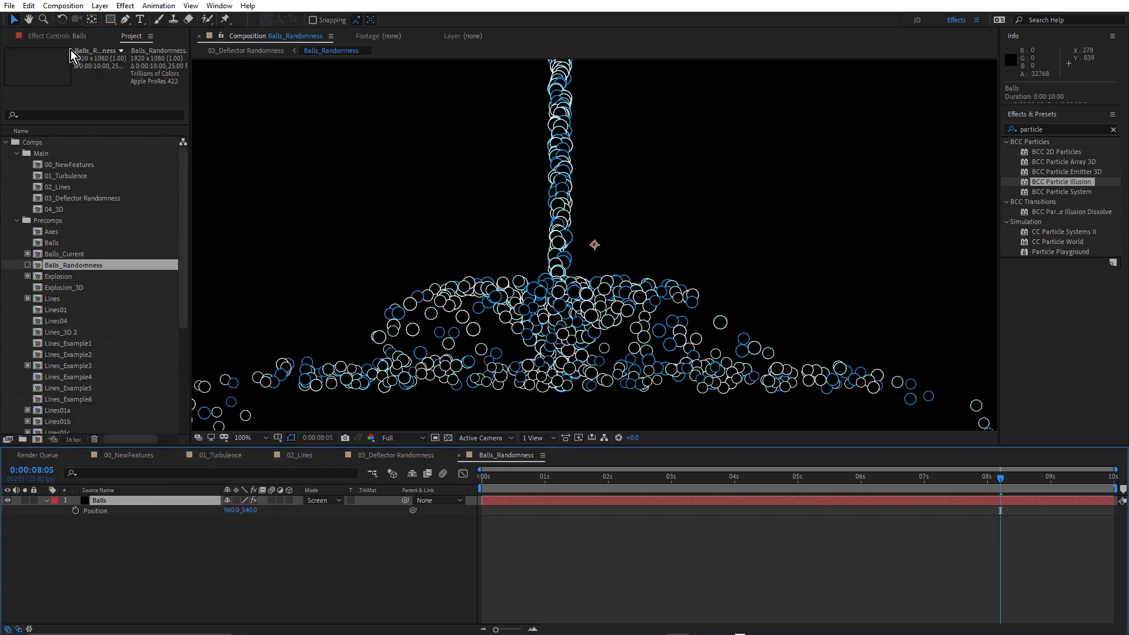
click(65, 36)
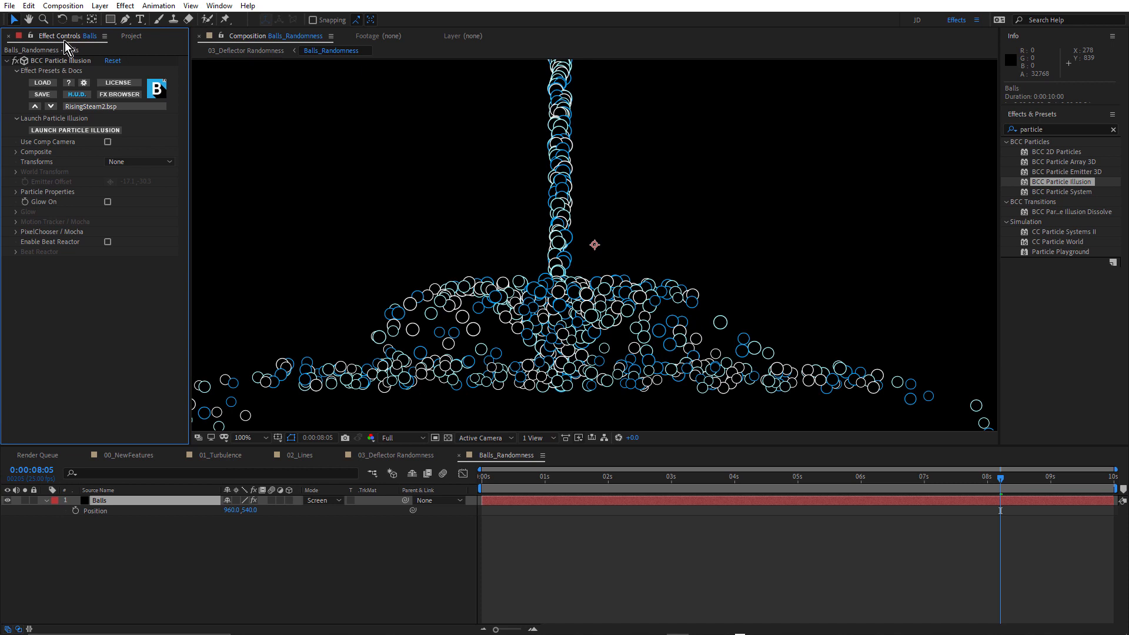
click(68, 130)
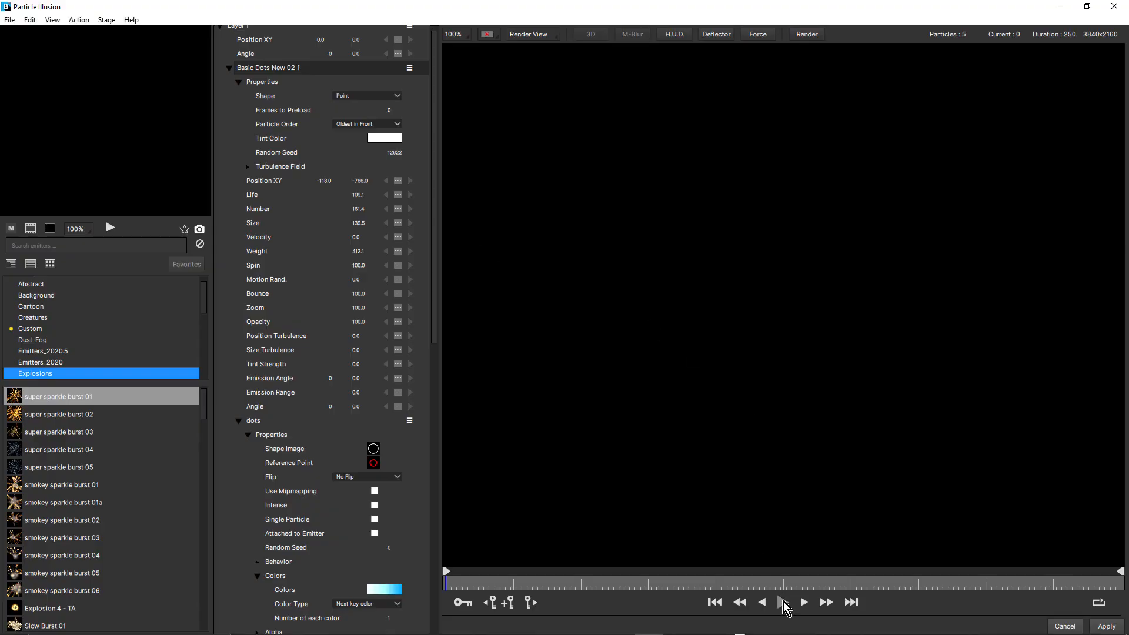
click(782, 603)
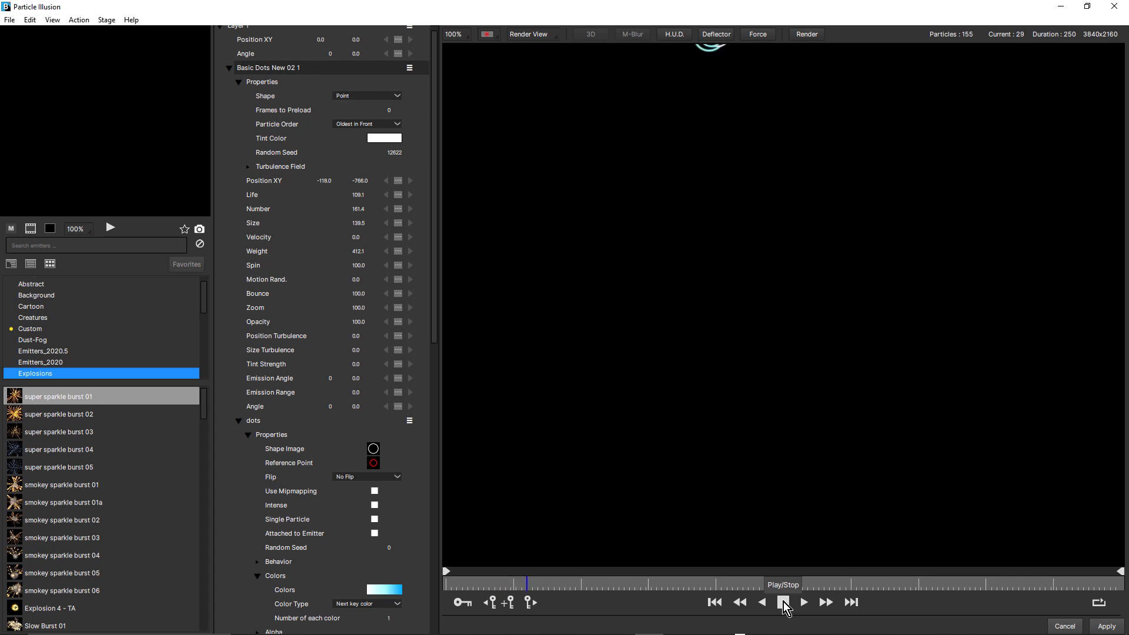
scroll(764, 288, down, 3)
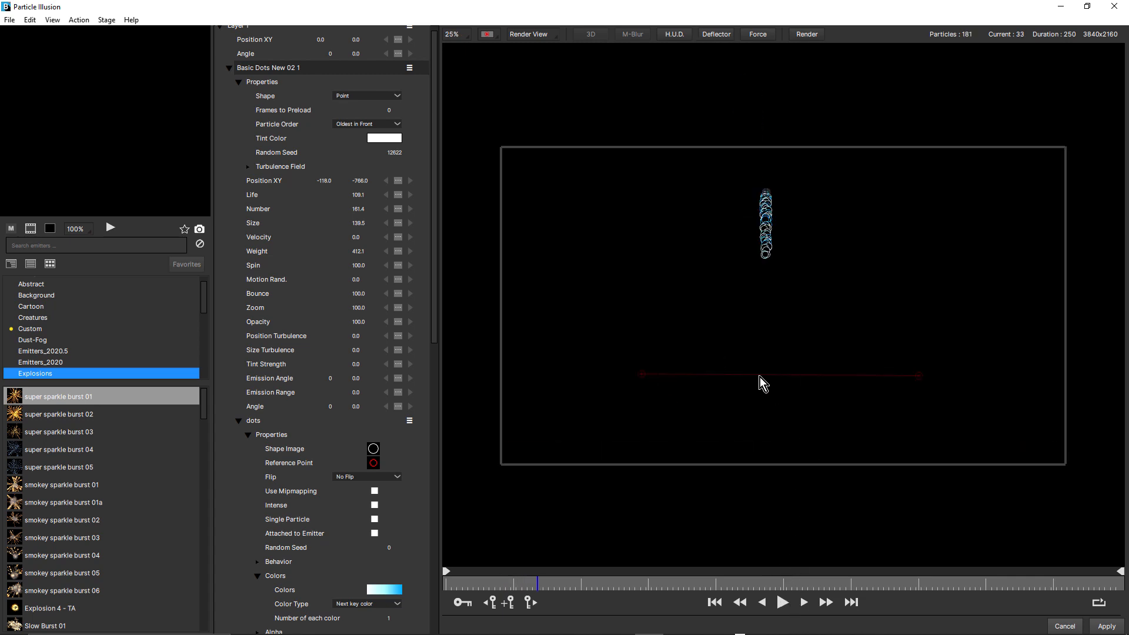
click(783, 601)
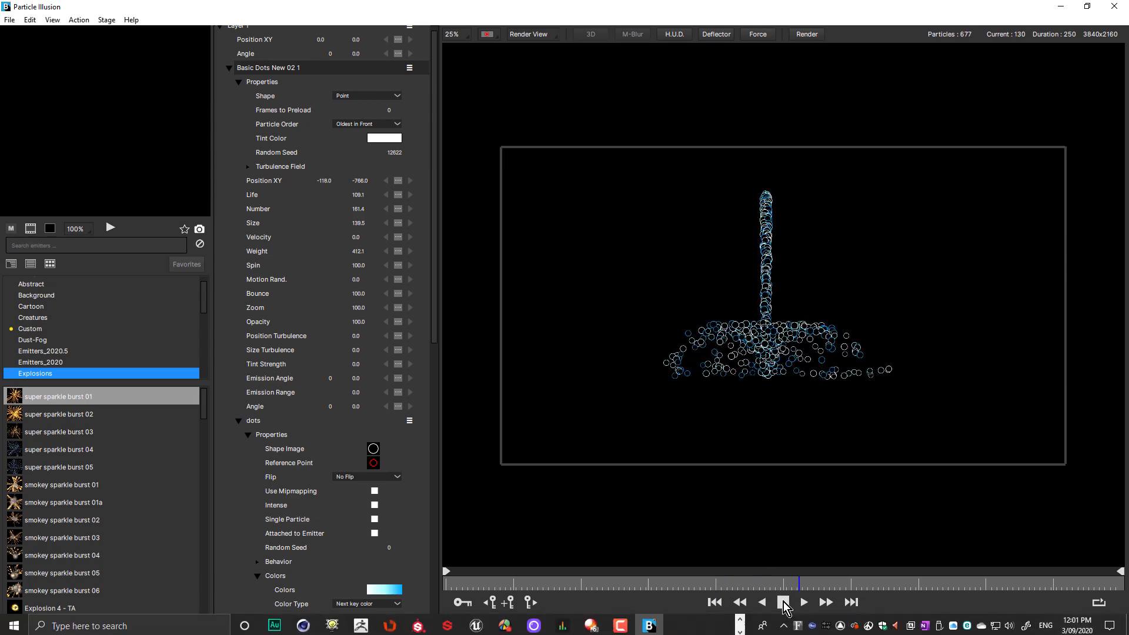
Set Deflector 1's Randomness to 0 and play the simulation
drag(436, 295, 291, 590)
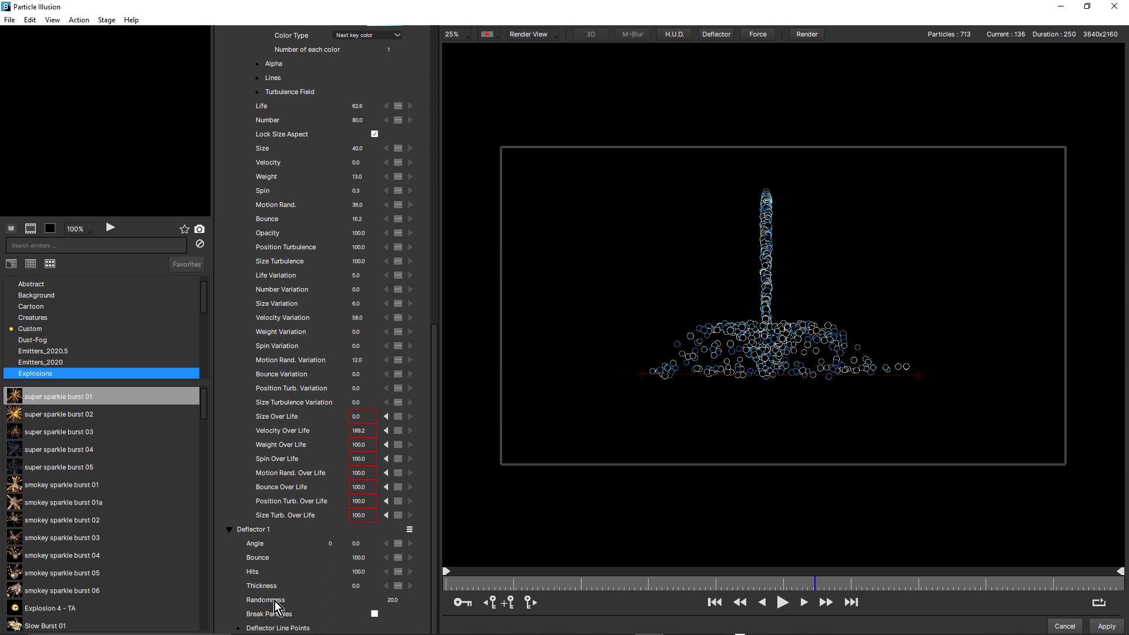
click(395, 600)
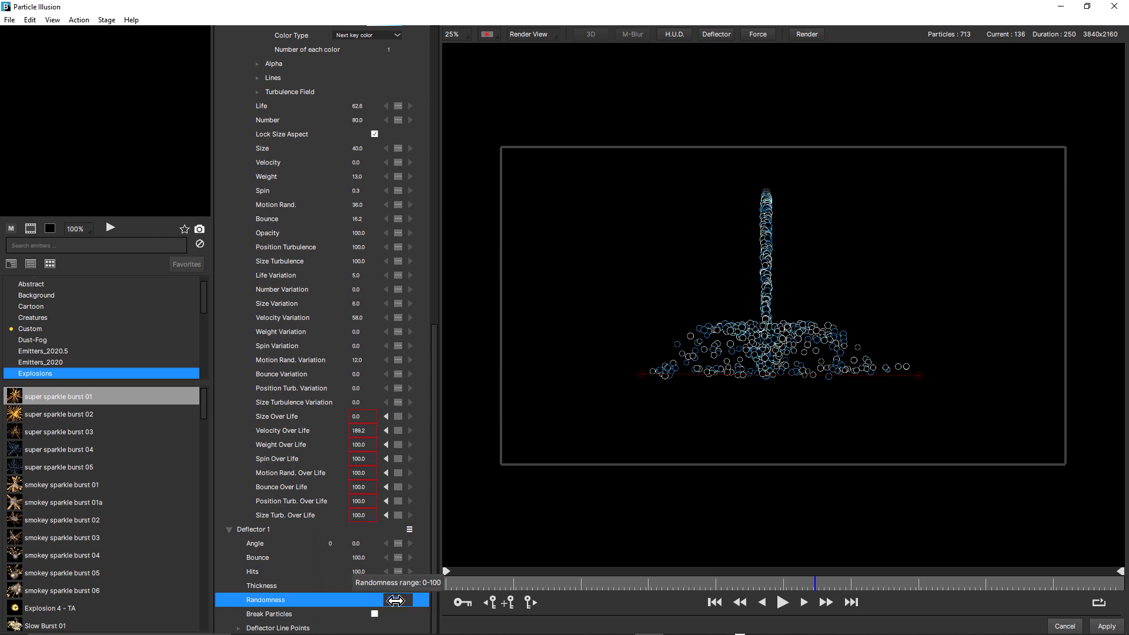
drag(395, 600, 376, 600)
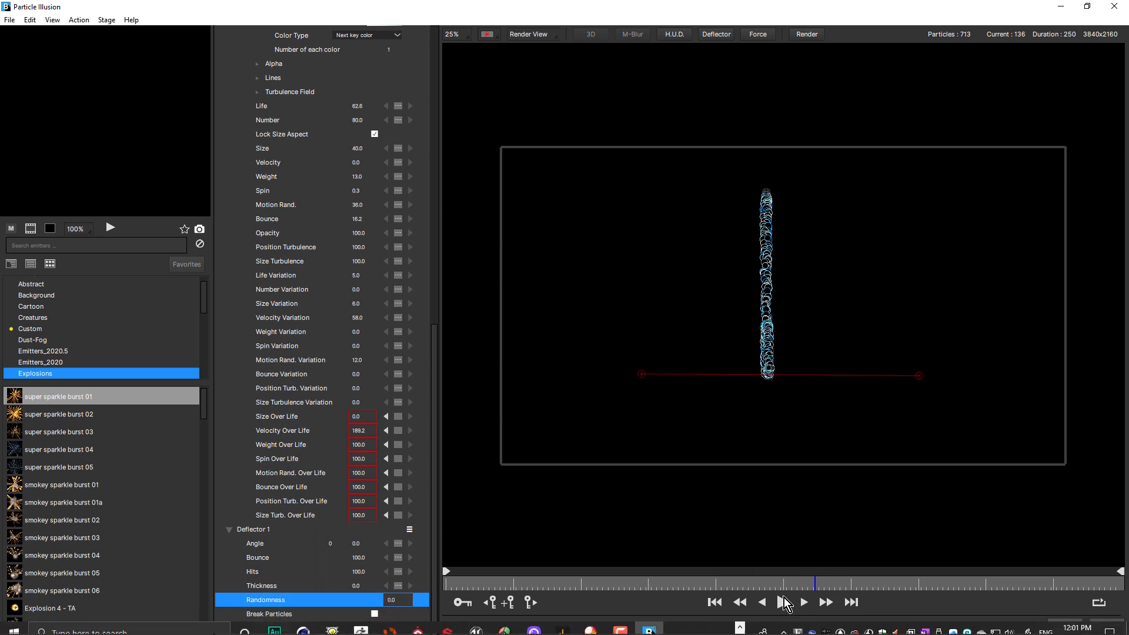
click(783, 601)
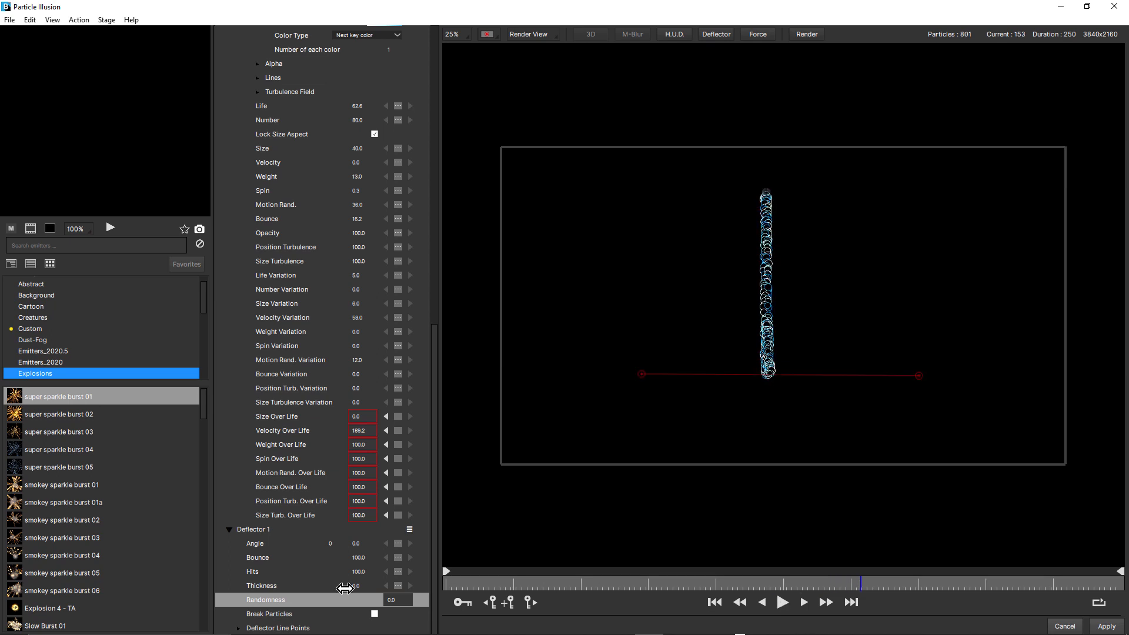
Set Deflector 1's Randomness to 14 and preview the scattered bounces at 50% zoom
drag(393, 599, 403, 599)
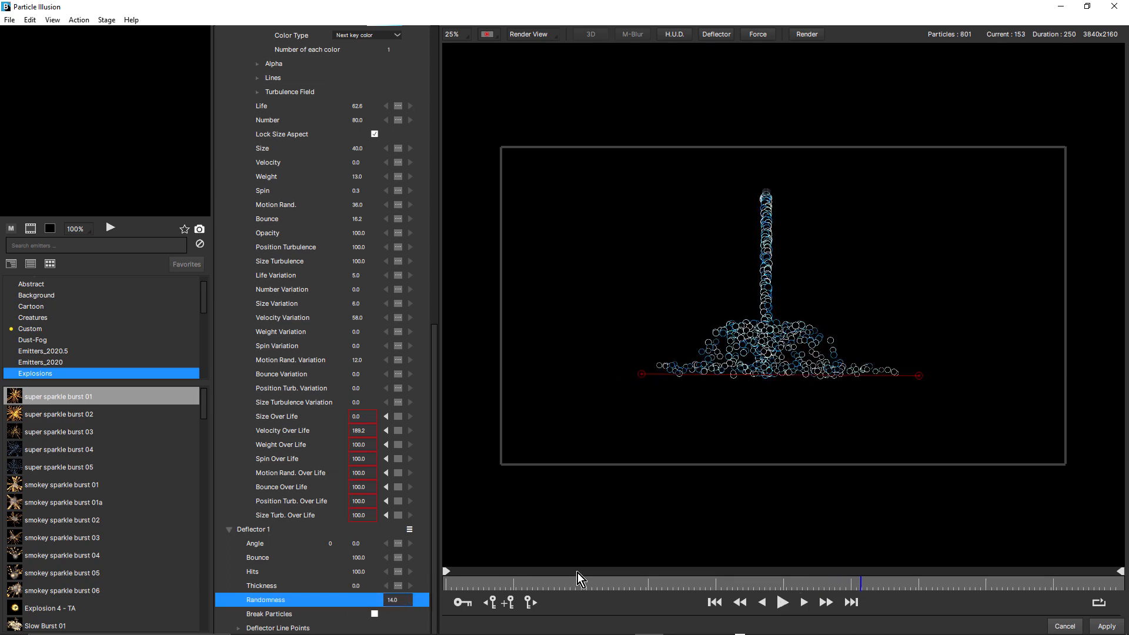
click(780, 604)
scroll(790, 349, up, 2)
scroll(791, 349, down, 1)
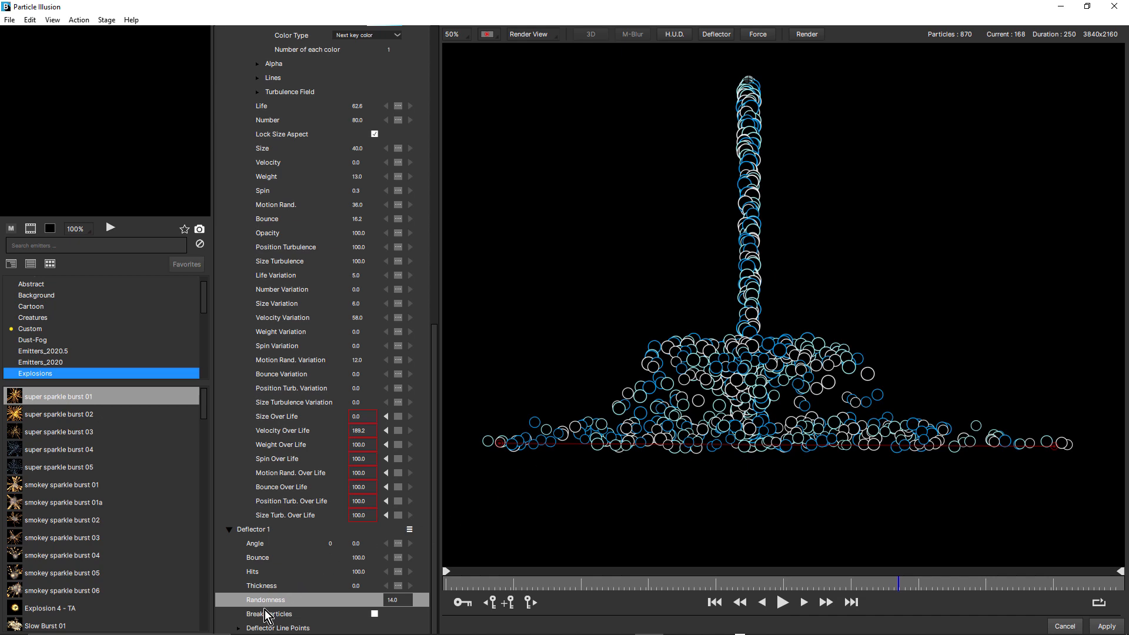
Try Break Particles on Deflector 1, playing the simulation from the first frame, and leave Particle Illusion without applying the changes
click(374, 614)
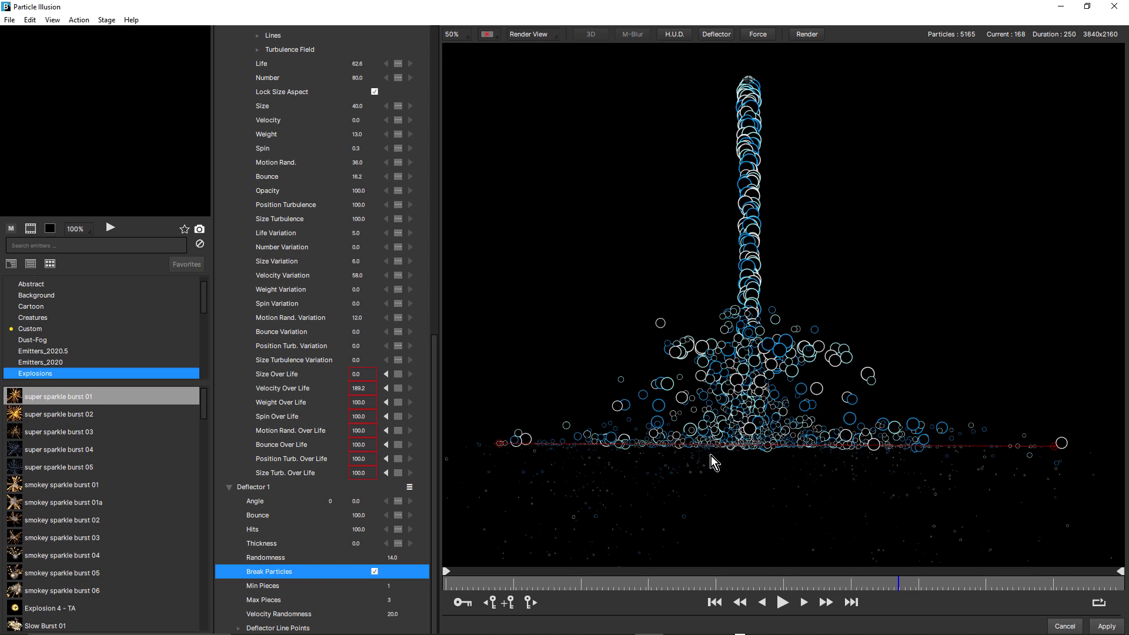
click(715, 602)
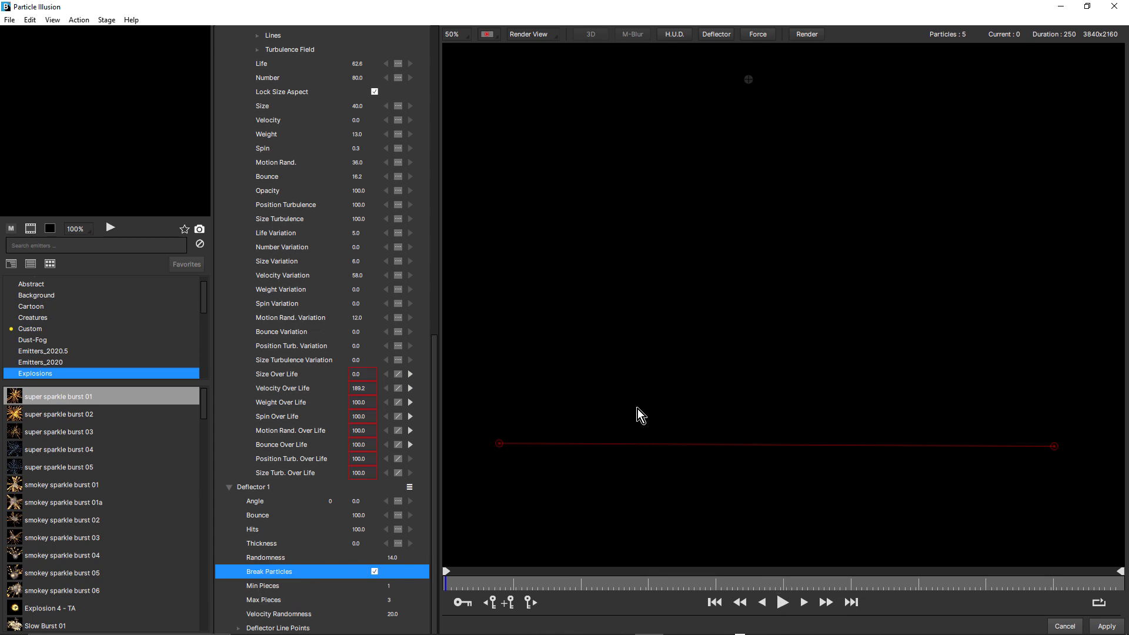
click(782, 602)
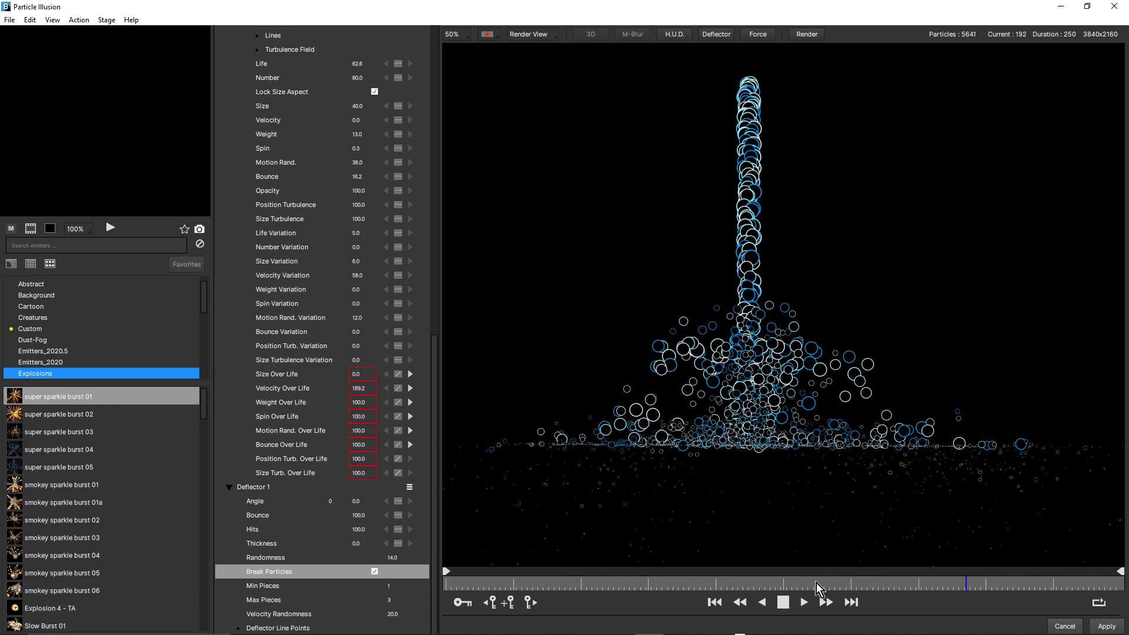
click(783, 602)
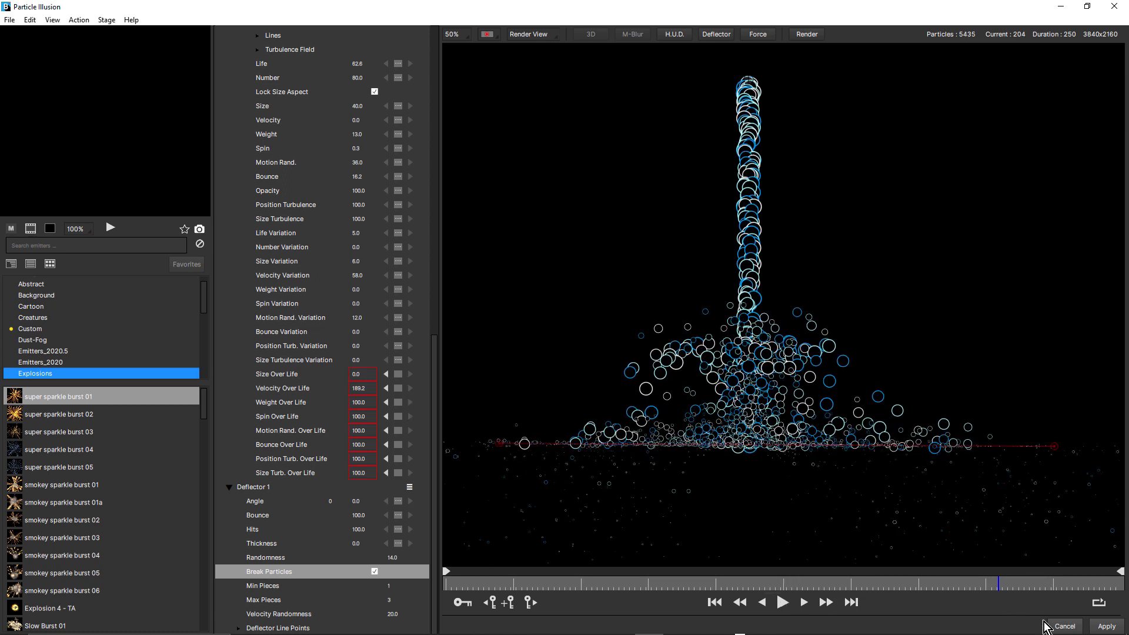
click(1063, 626)
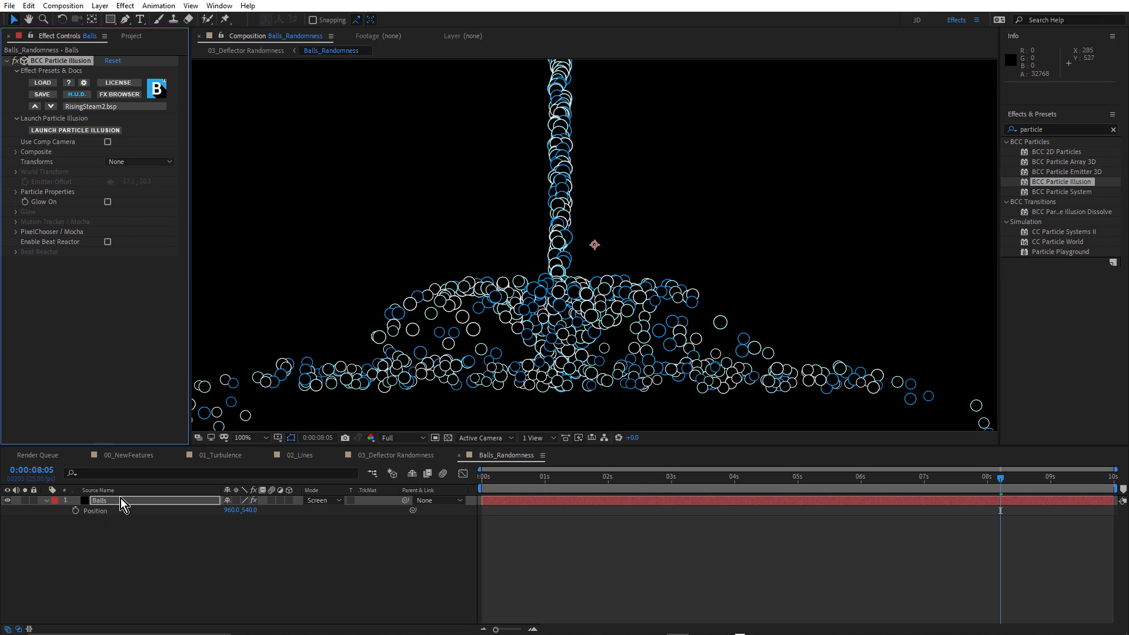
Return to the 03_Deflector Randomness composition and solo only the Waterfall_Comparison layer
key(shift+Escape)
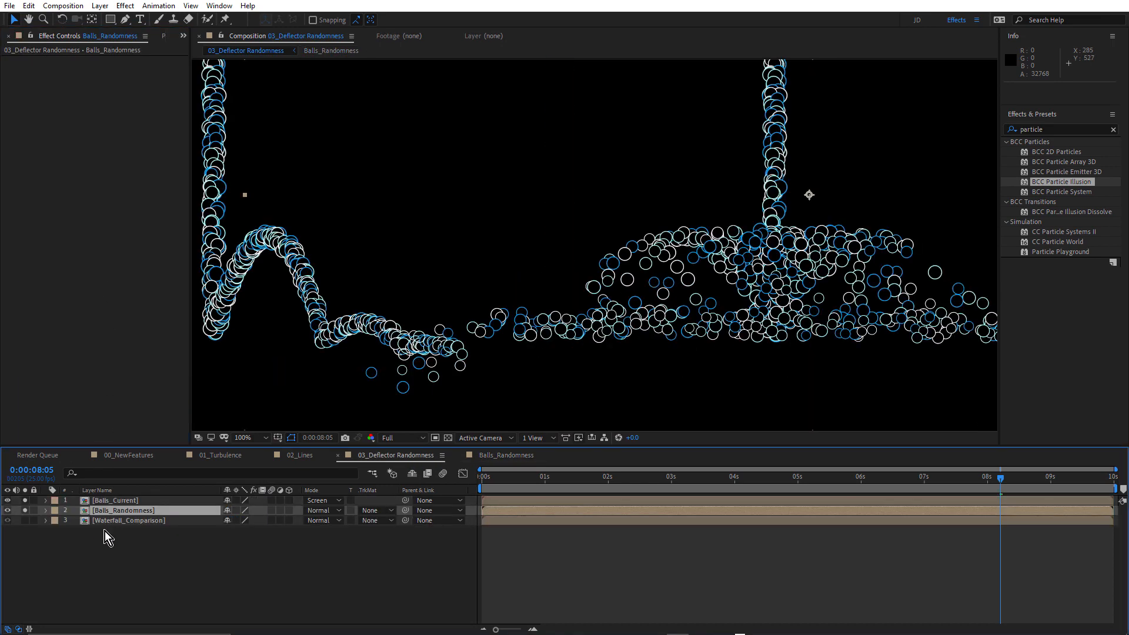
click(108, 521)
alt+click(24, 520)
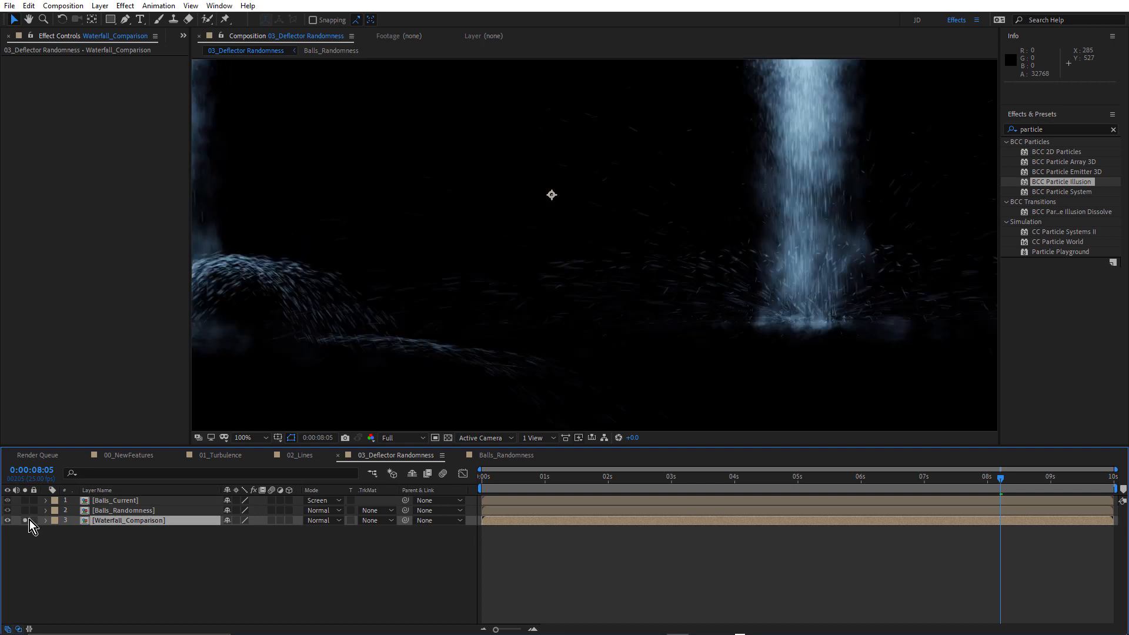
Play the waterfall comparison in a maximized viewer at 100%, and restore the normal workspace layout
key(comma)
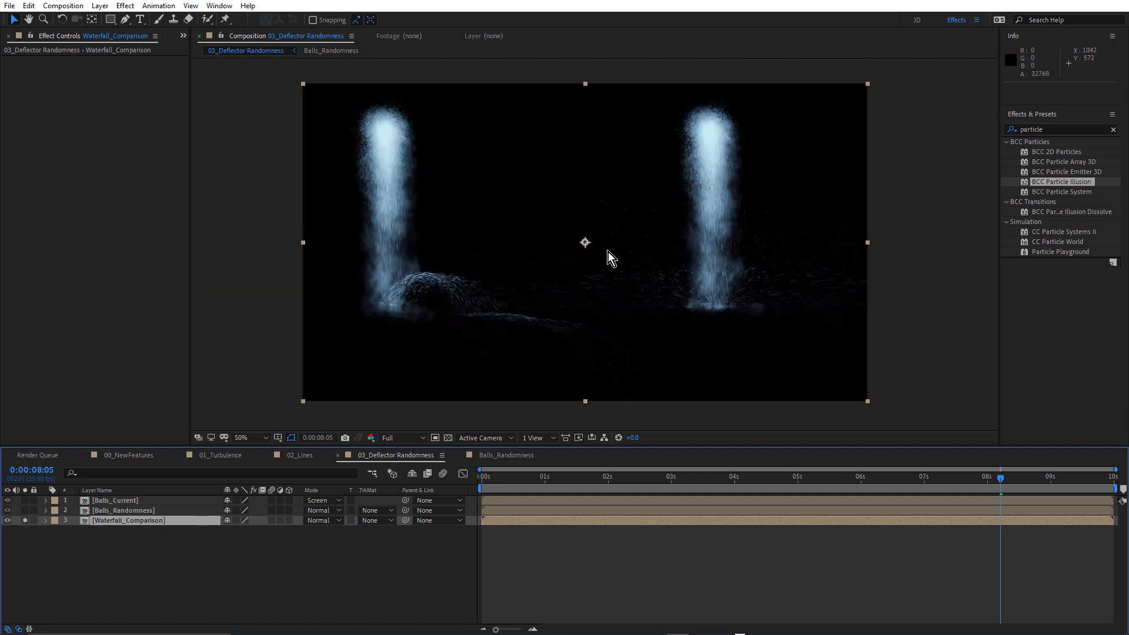
key(grave)
scroll(485, 369, up, 2)
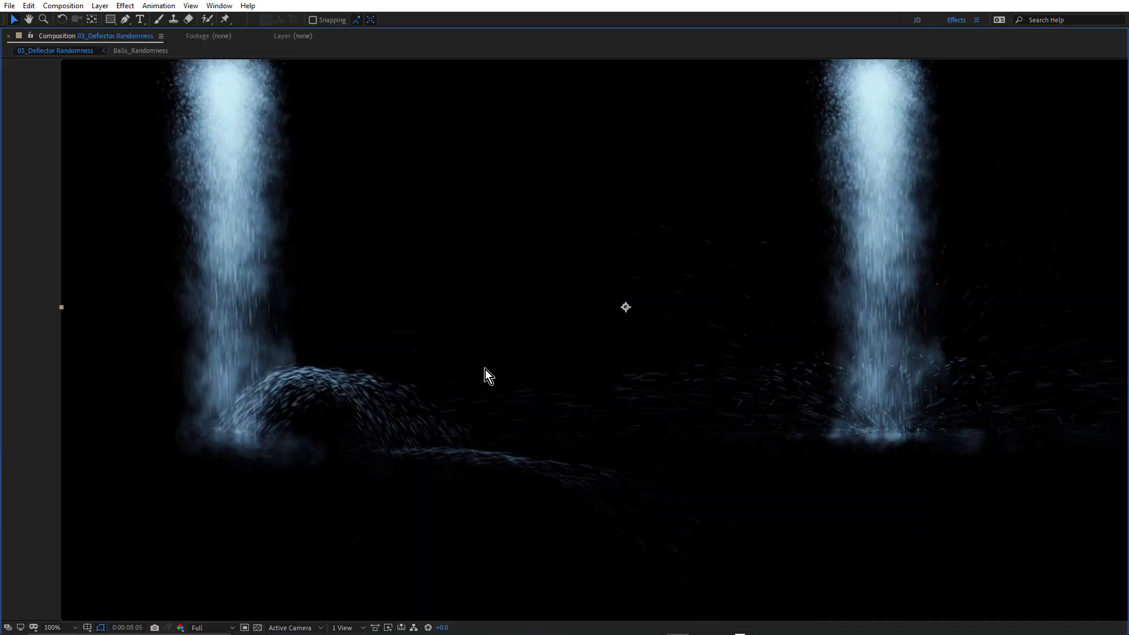
drag(613, 314, 577, 369)
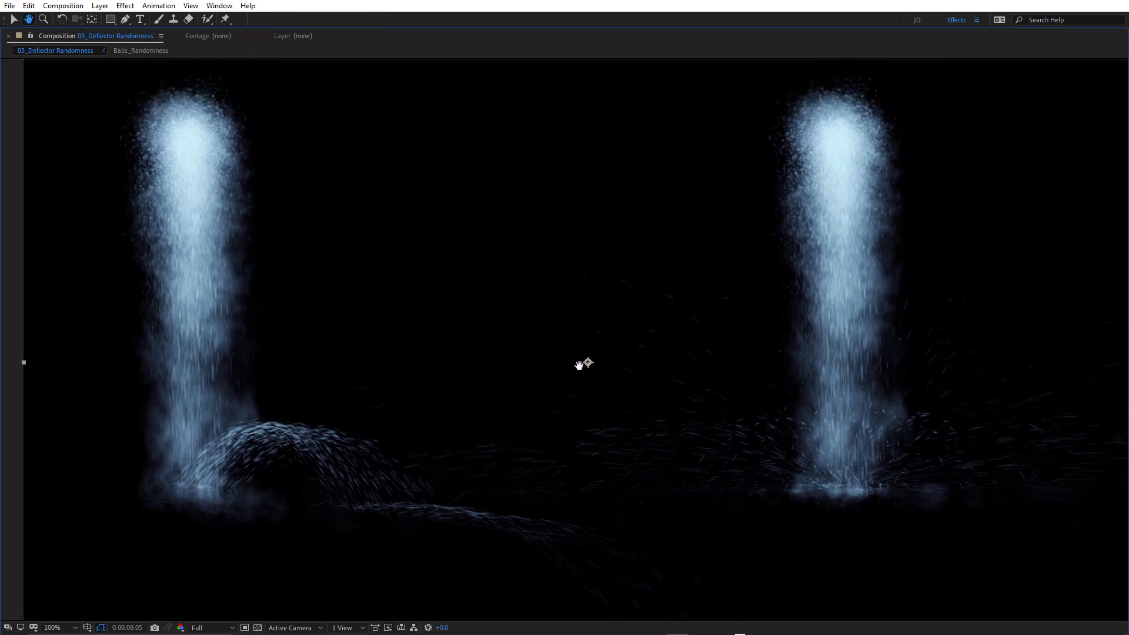
key(space)
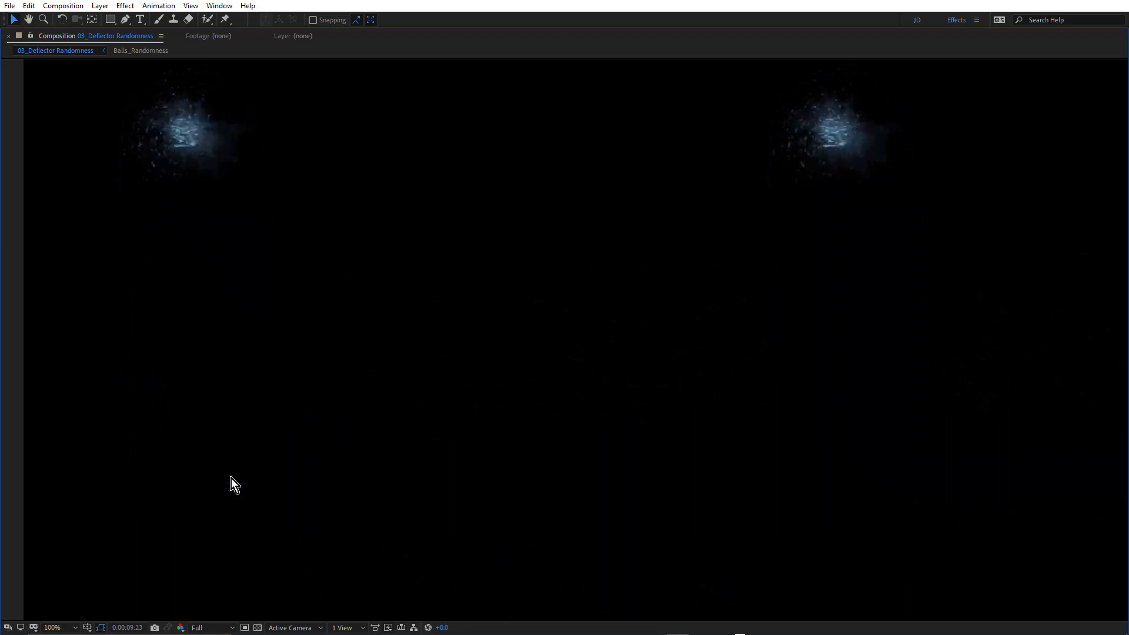
click(750, 395)
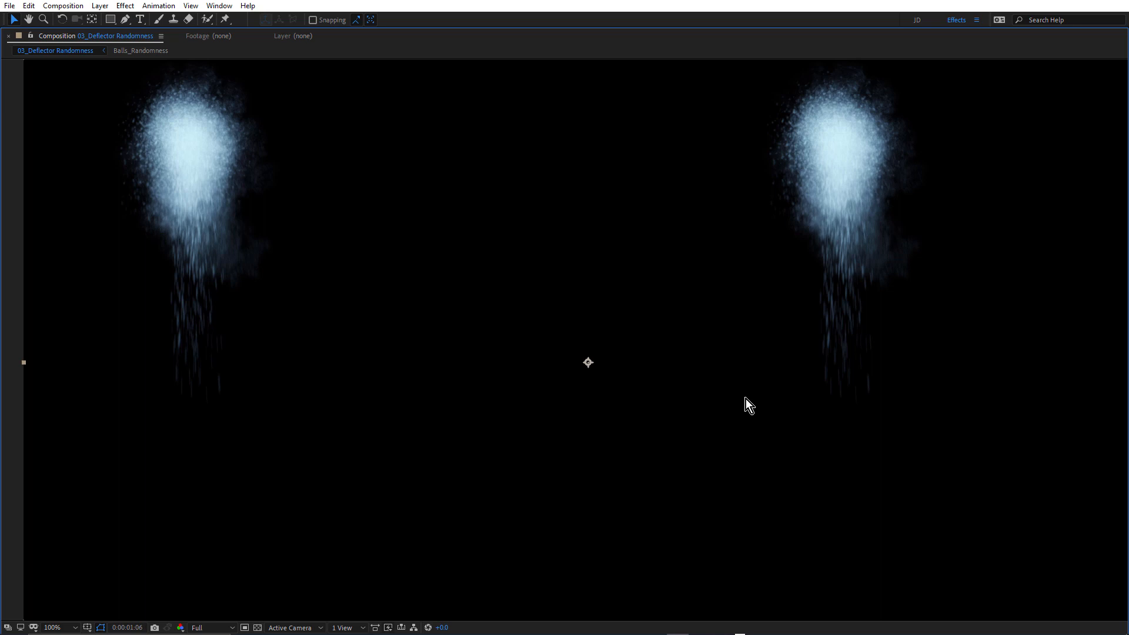
key(grave)
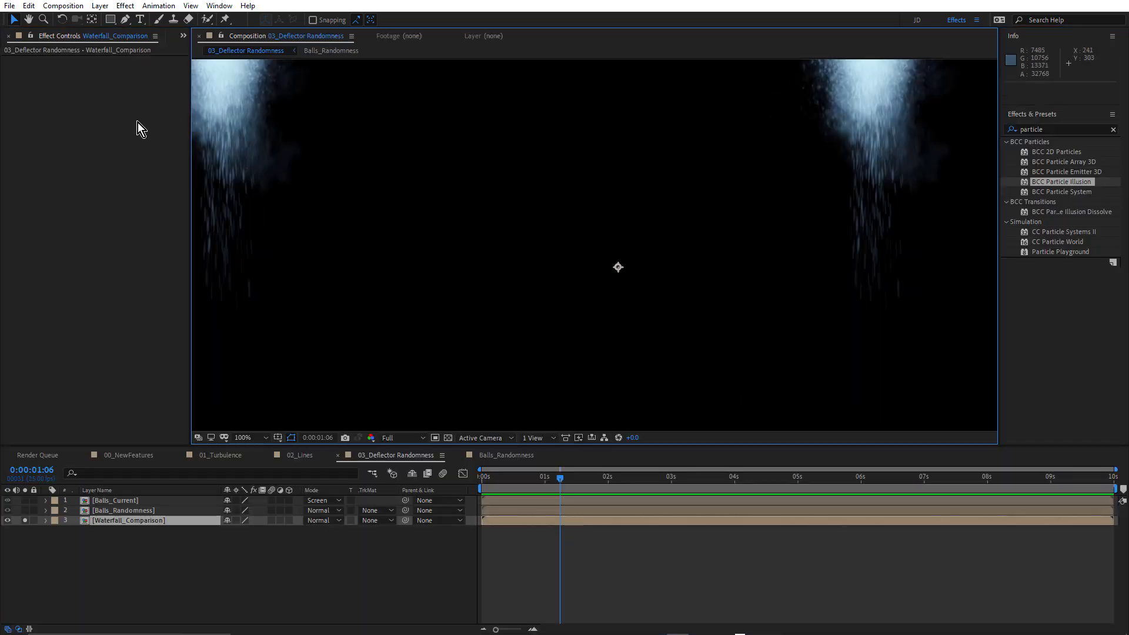
Collapse the Precomps folder in the project and open the 04_3D composition, viewing the burst at 100%
click(185, 34)
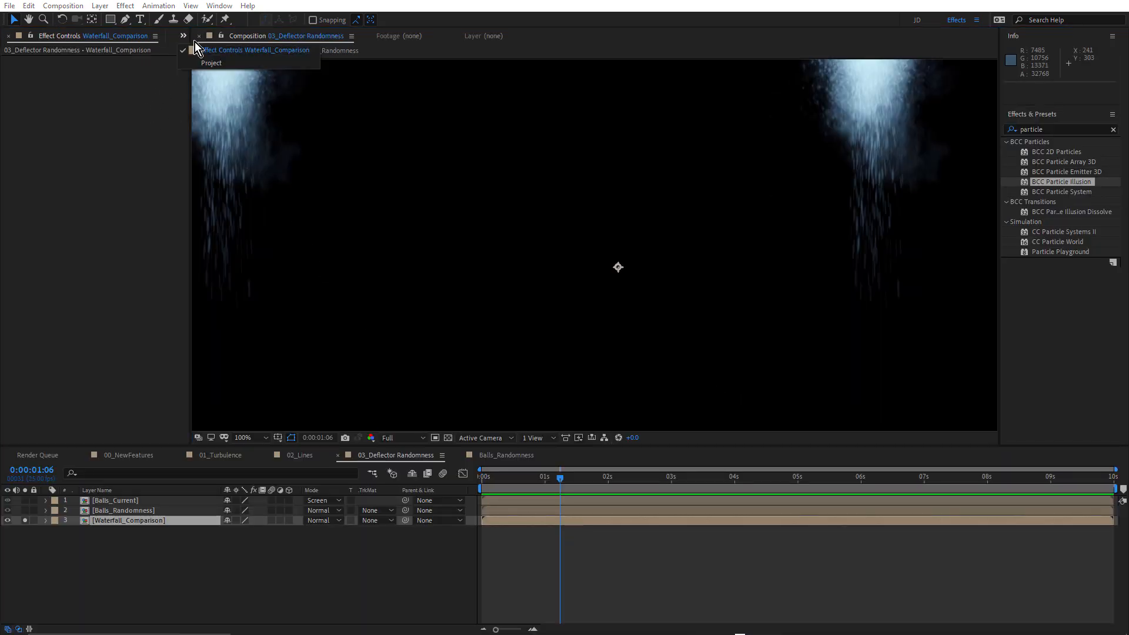
click(203, 62)
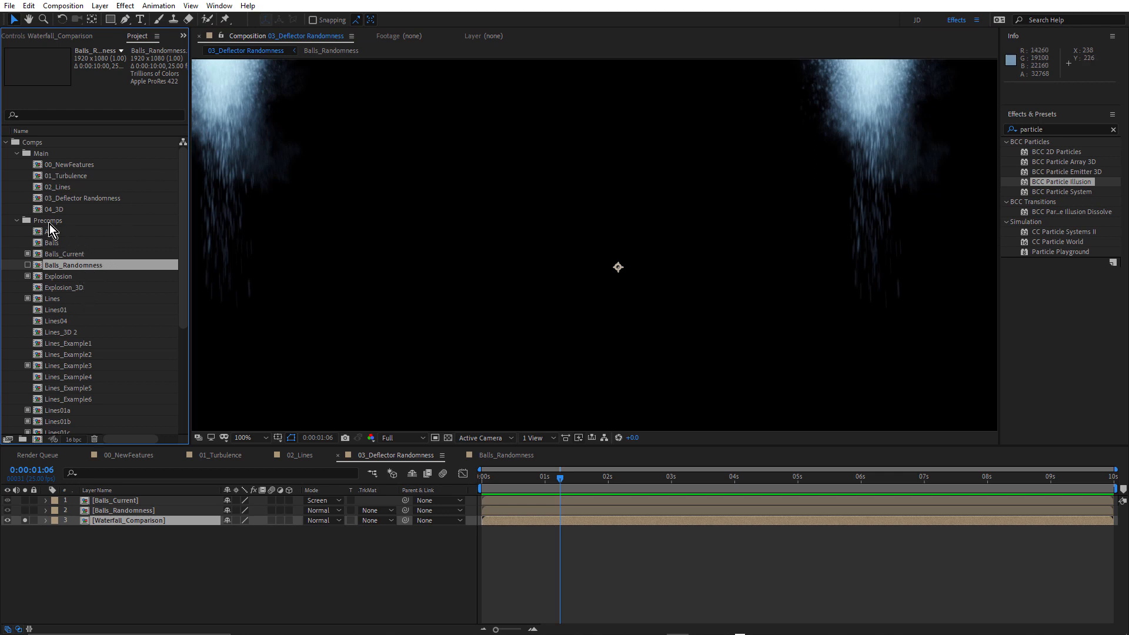
click(17, 221)
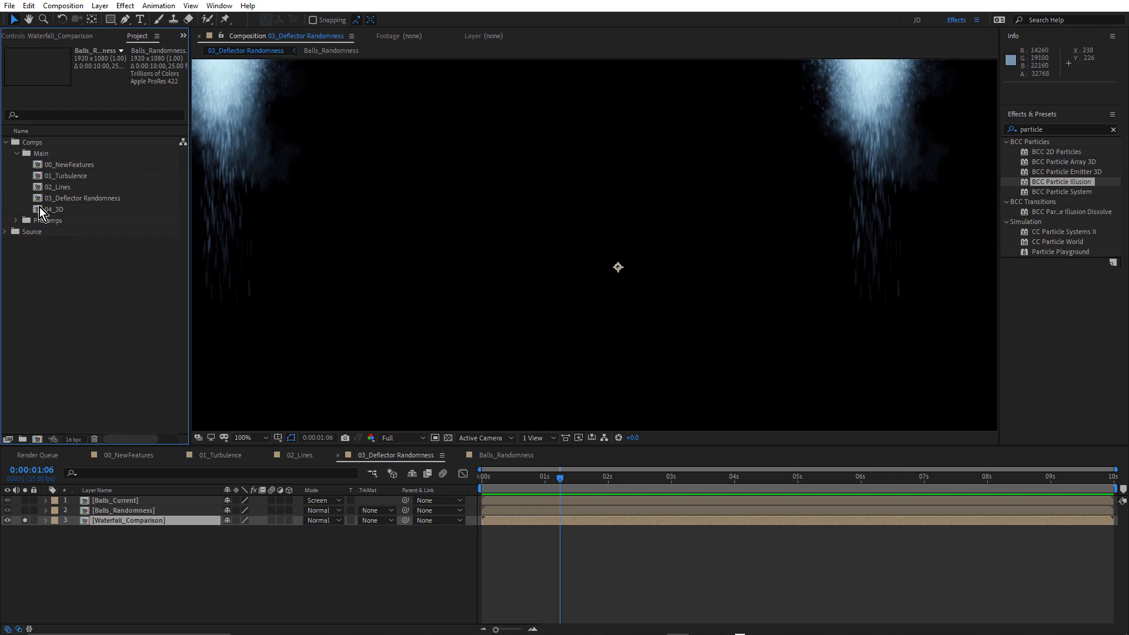
double_click(40, 208)
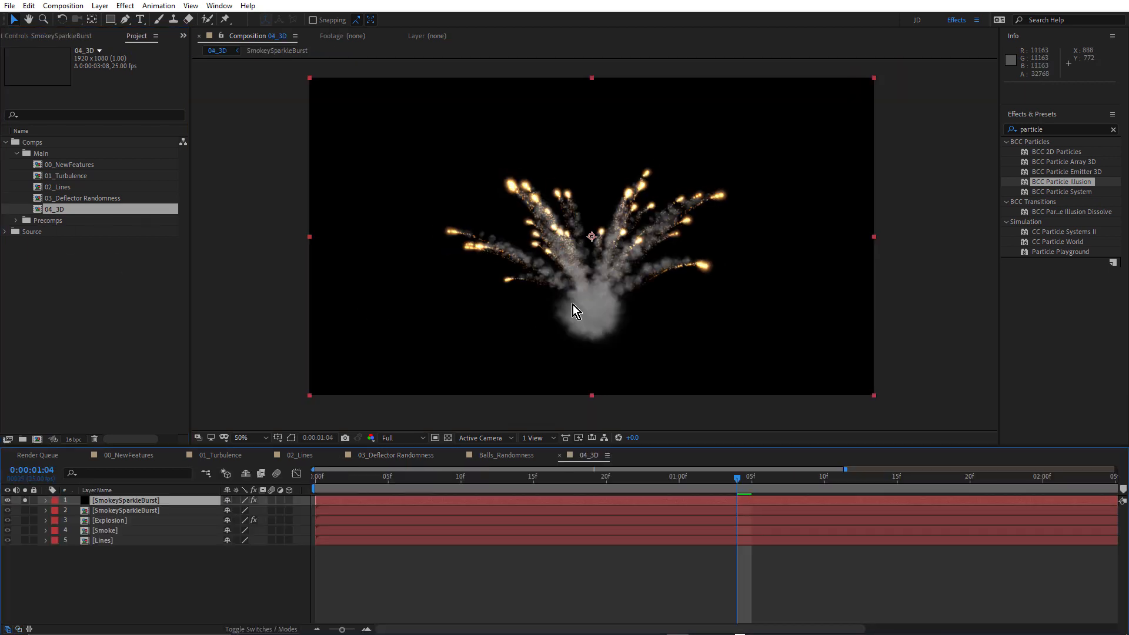
scroll(583, 305, up, 2)
drag(620, 277, 627, 320)
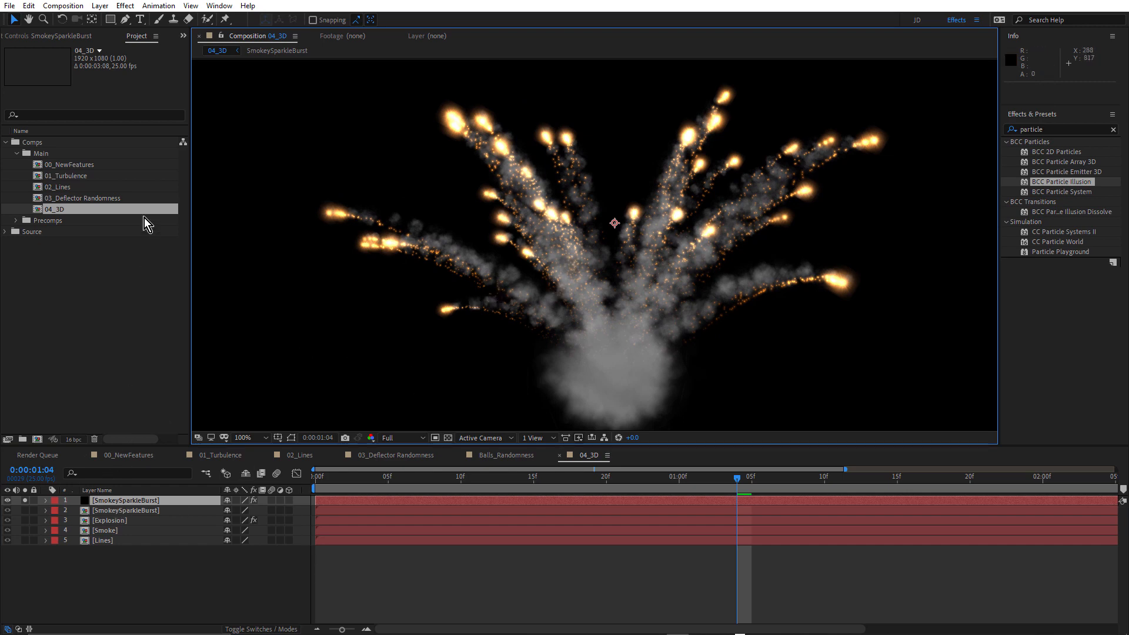
Launch Particle Illusion from the SmokeySparkleBurst layer's effect and enable 3D mode after previewing the burst
click(74, 36)
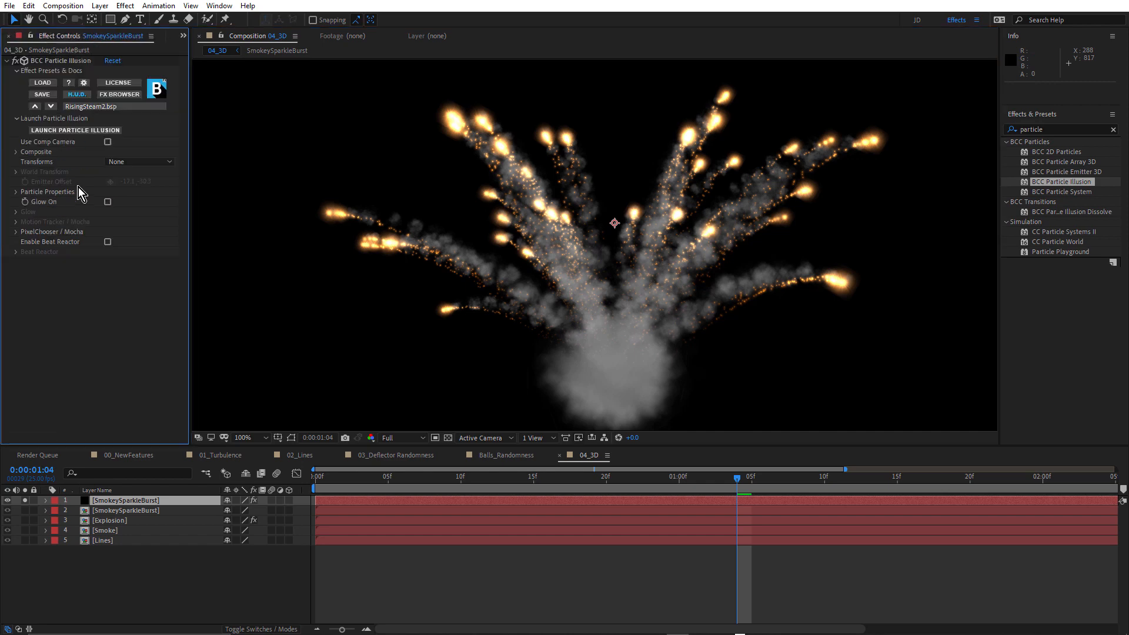
click(79, 130)
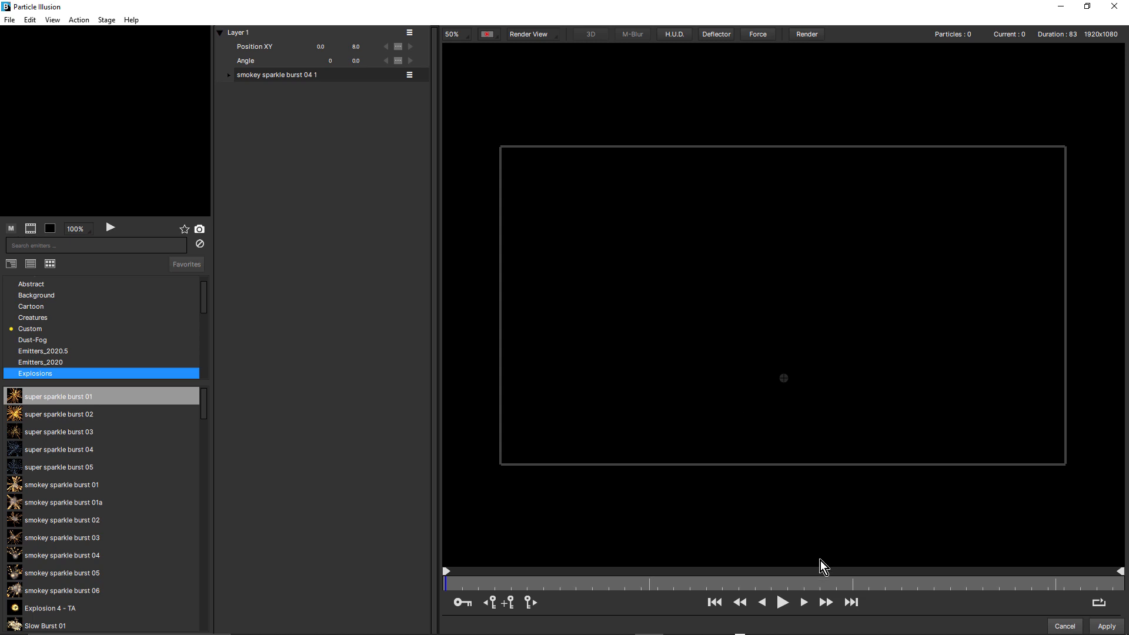
click(783, 602)
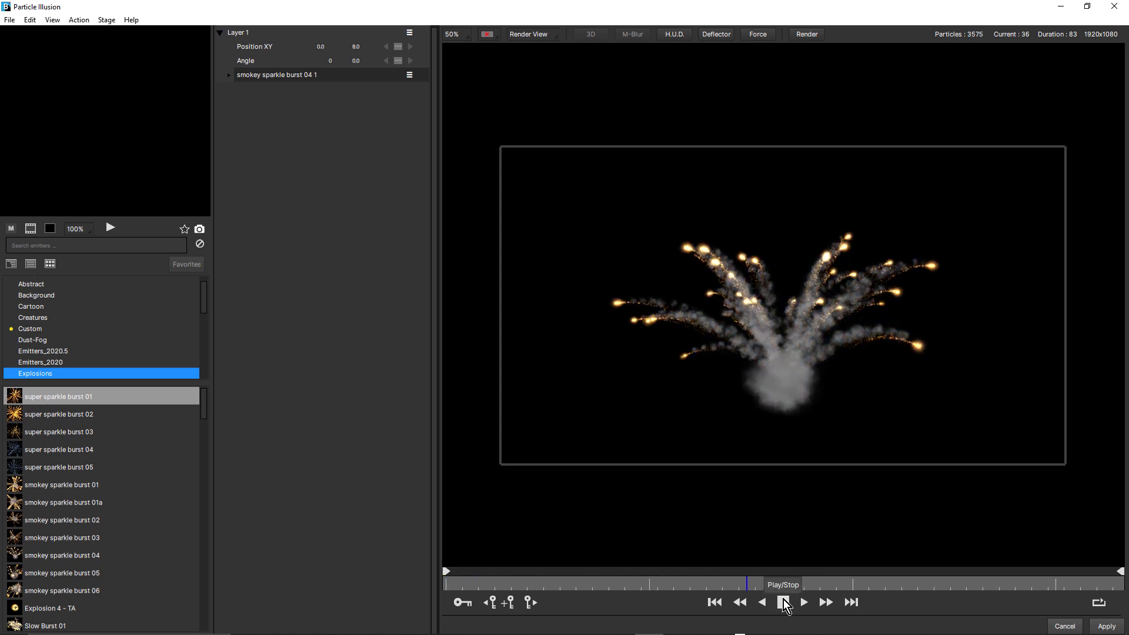
click(782, 605)
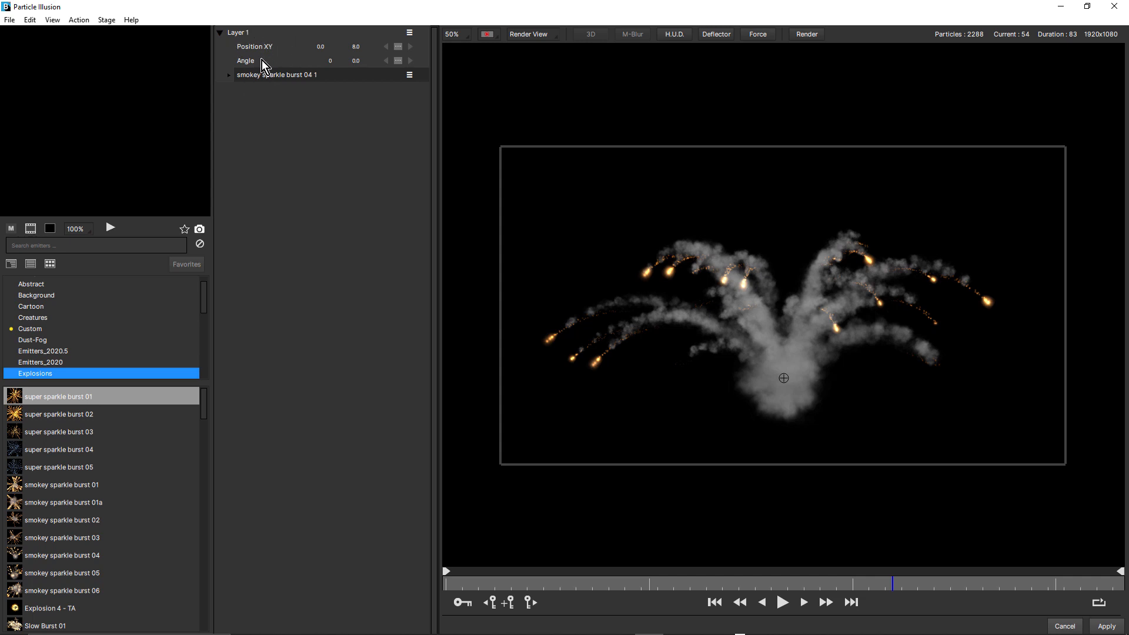
click(591, 35)
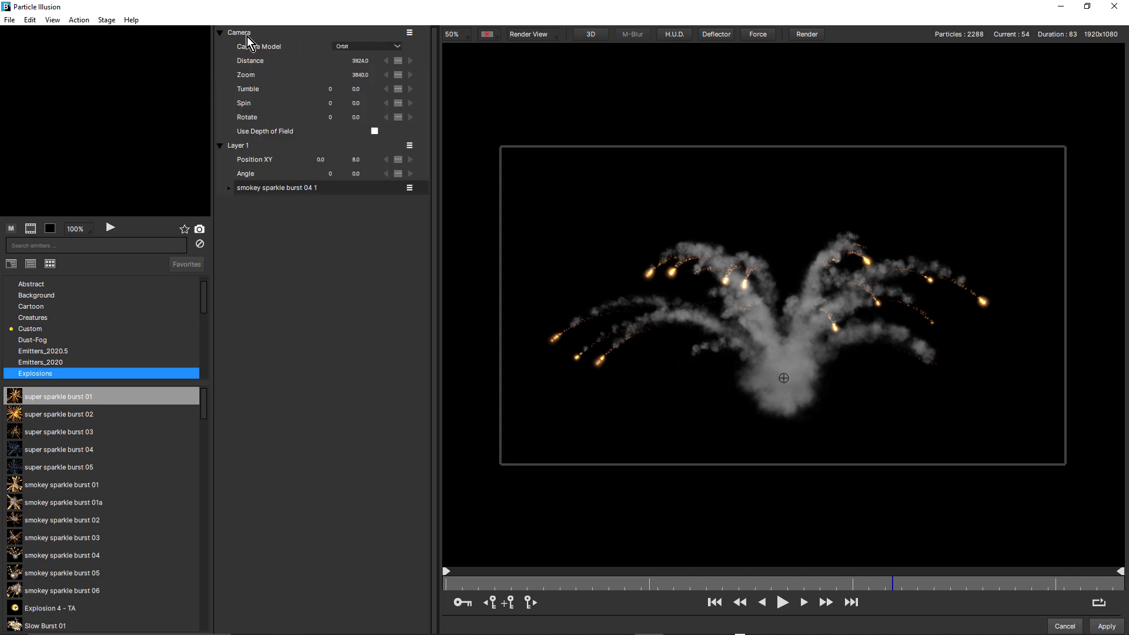
Enable Emit in 3D for the smokey sparkle burst 04 1 emitter and set the camera's Spin to 170 and Tumble to 27 degrees
click(230, 188)
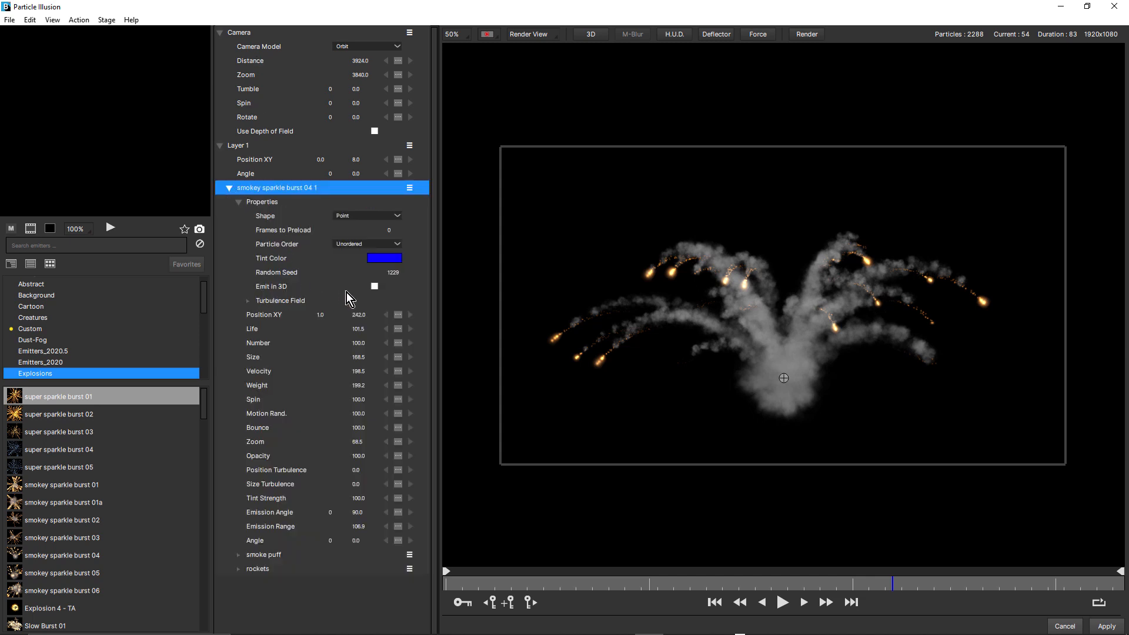
click(375, 287)
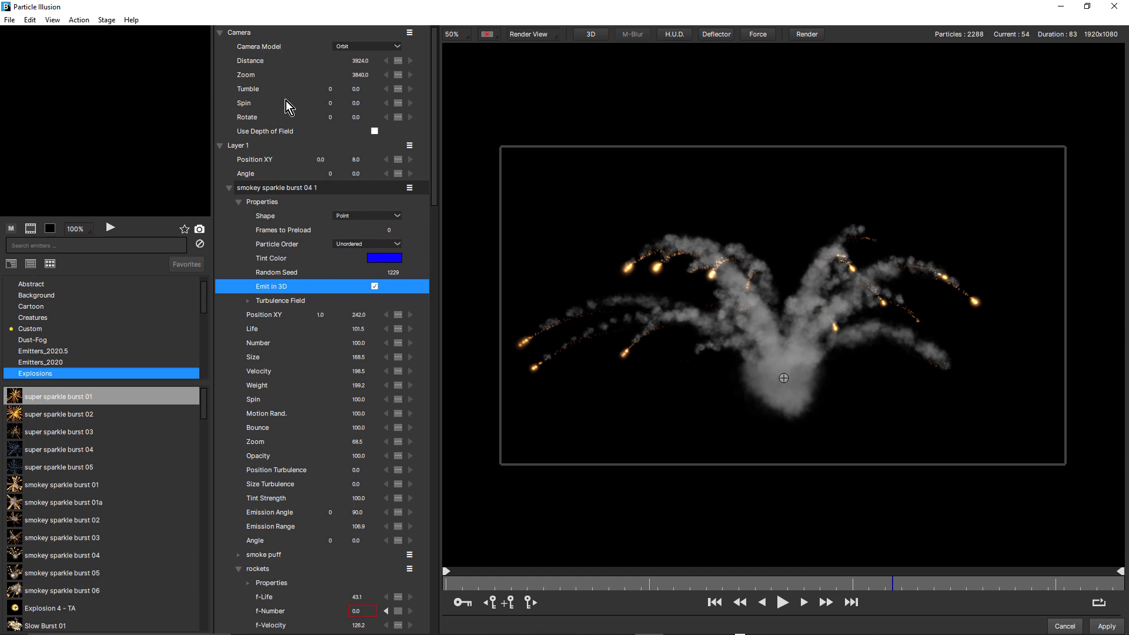
click(361, 103)
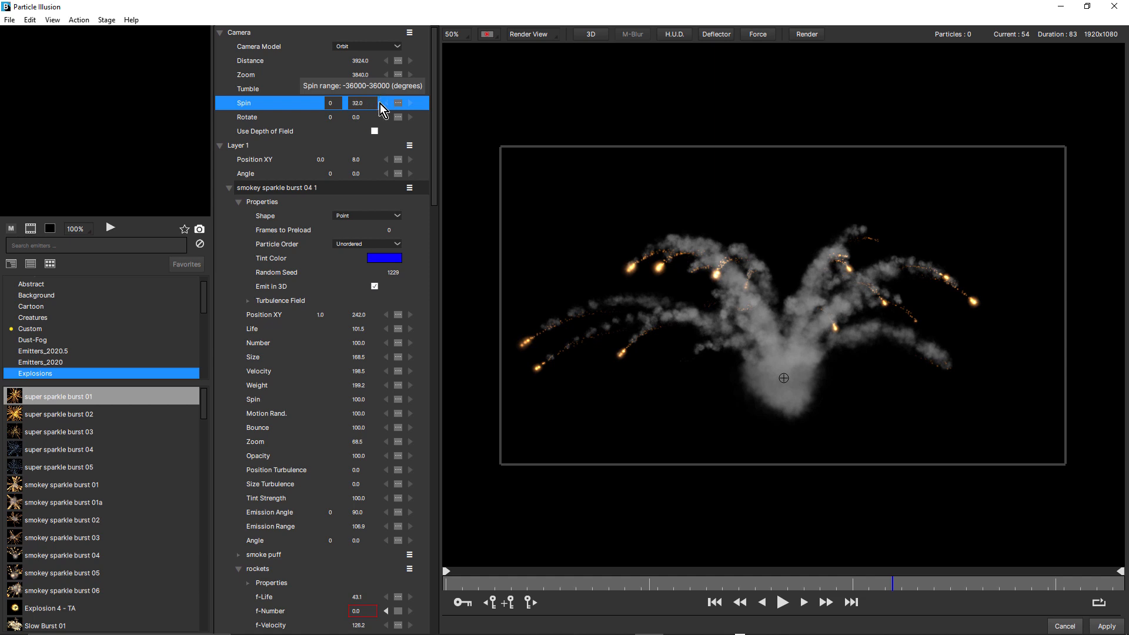
drag(381, 104, 452, 123)
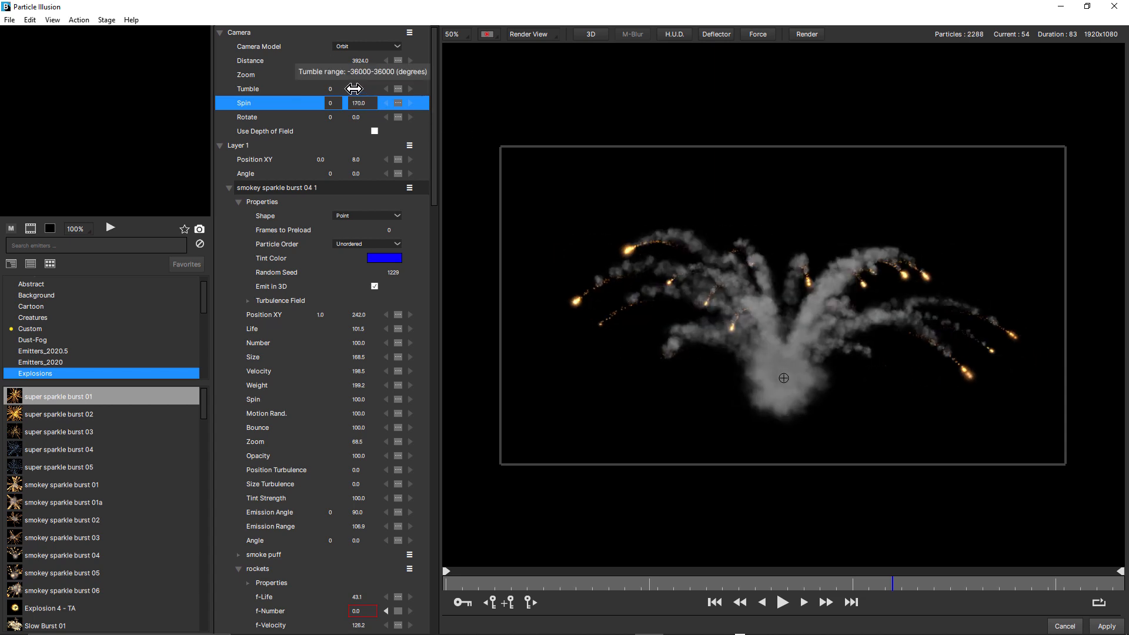
click(360, 88)
drag(360, 88, 368, 117)
Play the burst from the new camera angle, restarting from the first frame, and close Particle Illusion without applying the changes
click(782, 602)
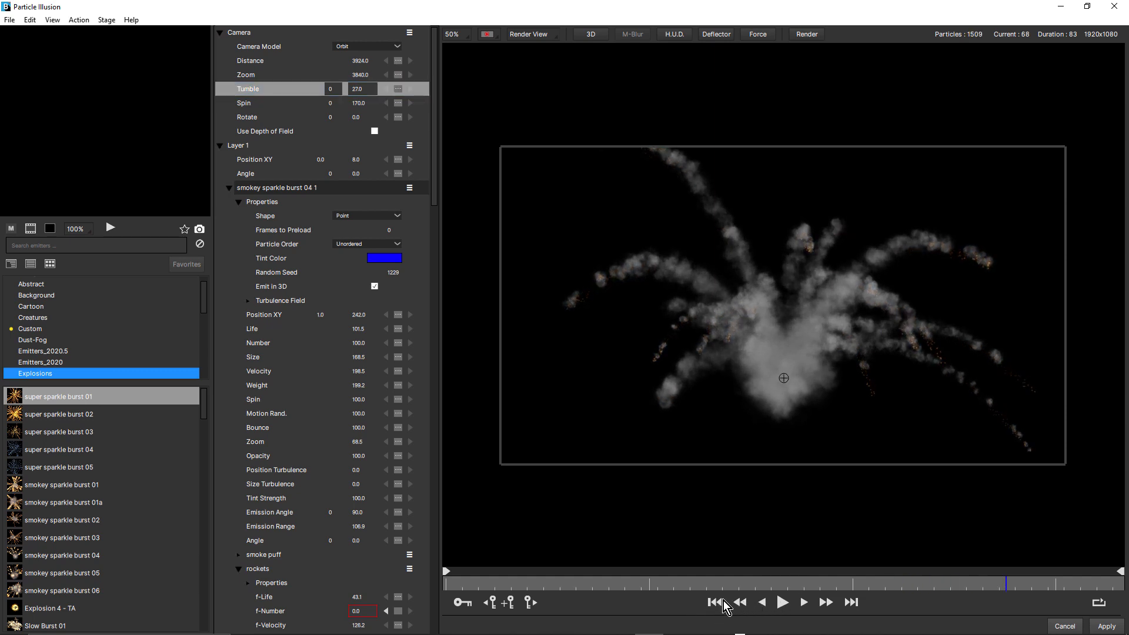
click(714, 602)
click(782, 602)
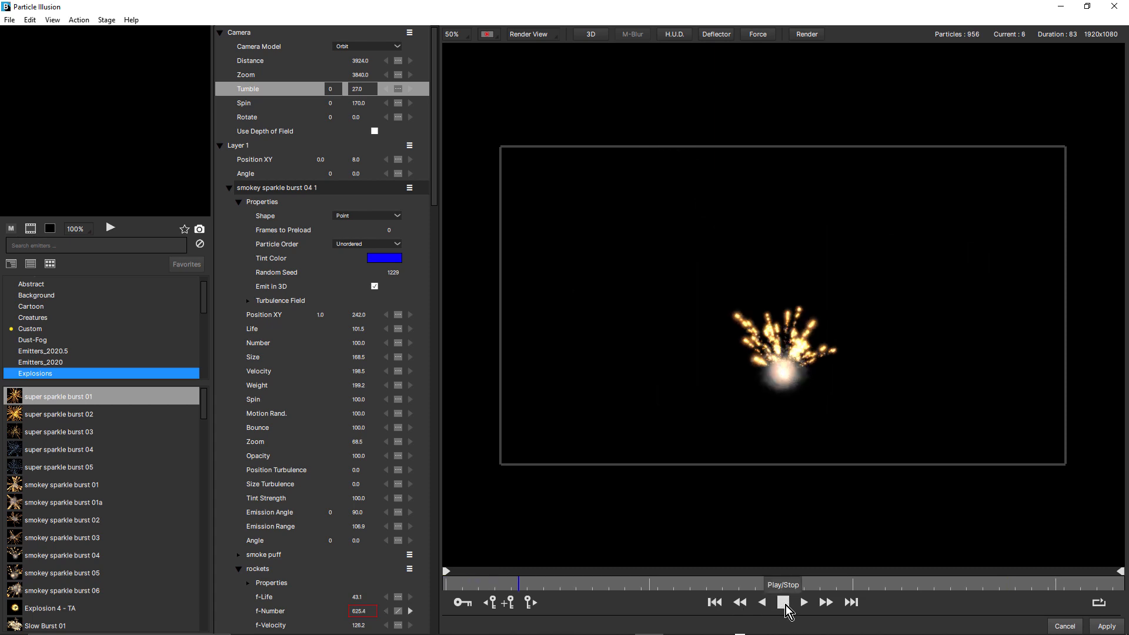
click(784, 603)
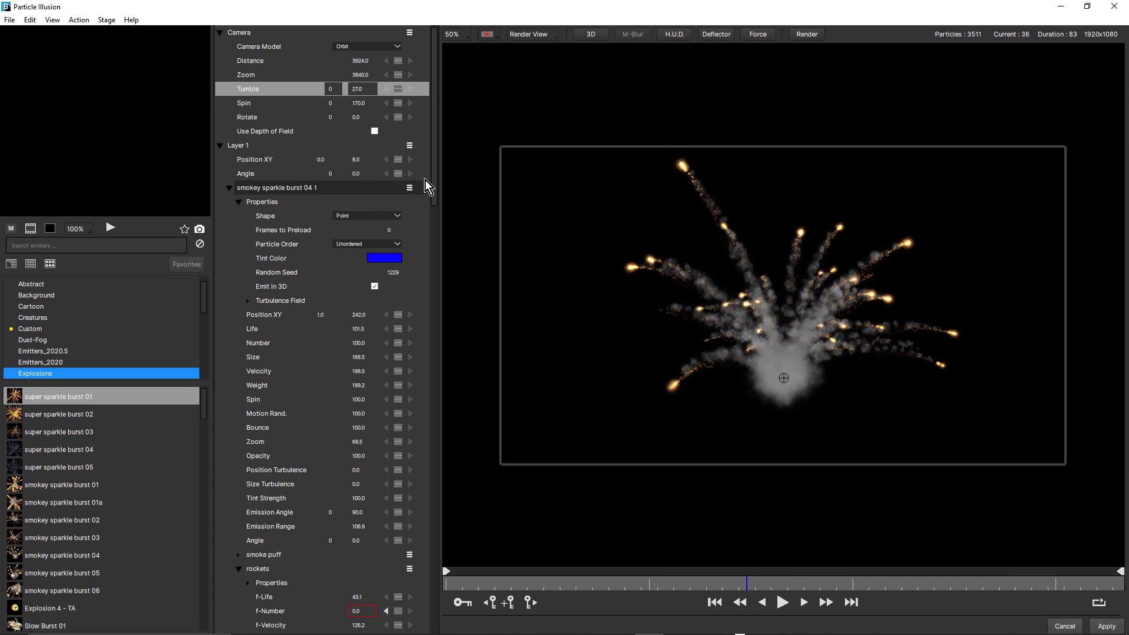
click(782, 603)
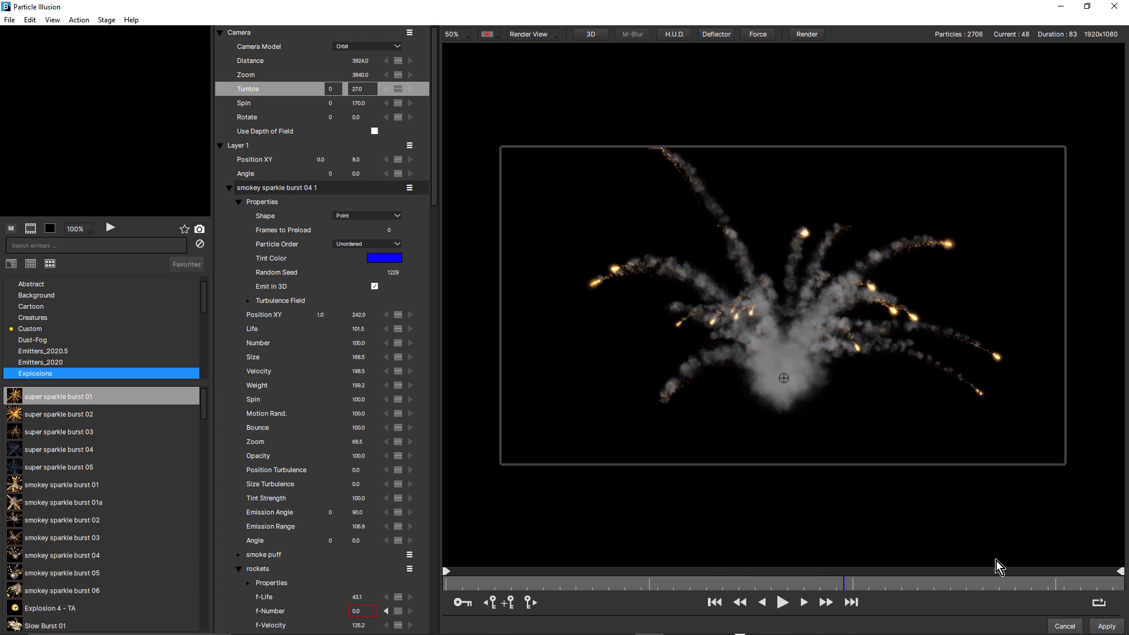
click(1065, 626)
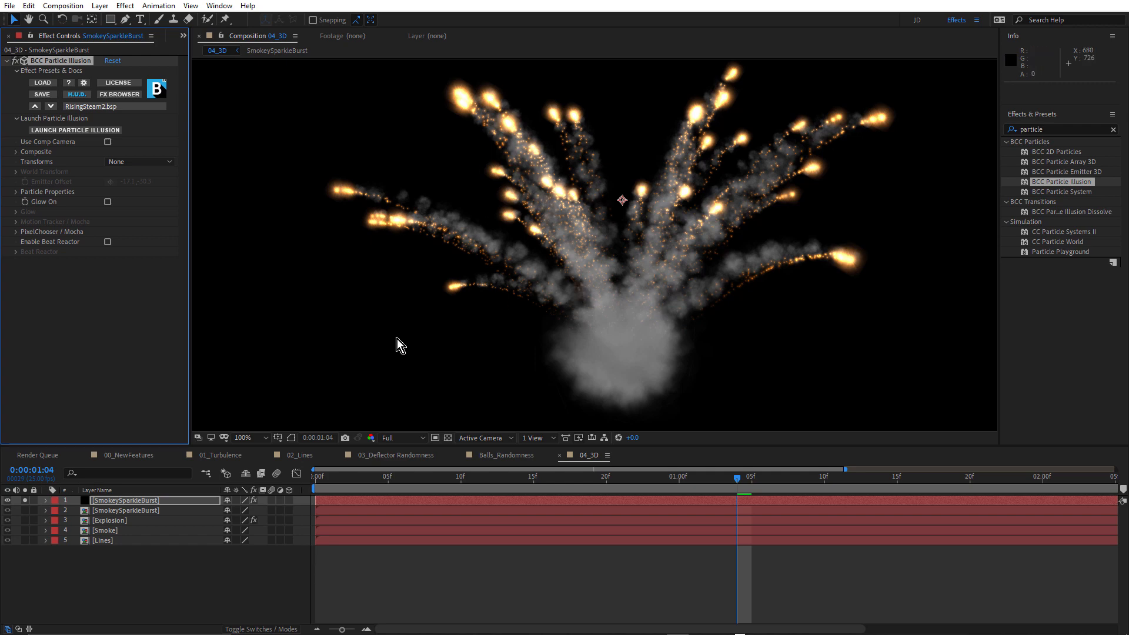
Open the SmokeySparkleBurst precomp and toggle the particle effect's Use Comp Camera option off and back on
double_click(130, 511)
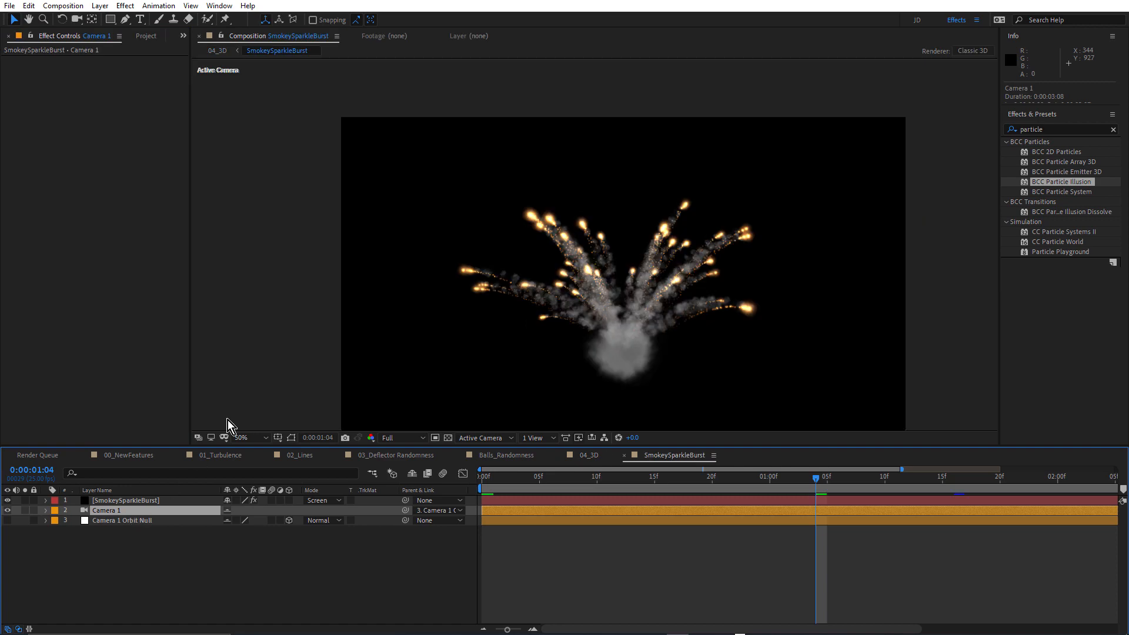
click(123, 490)
click(120, 502)
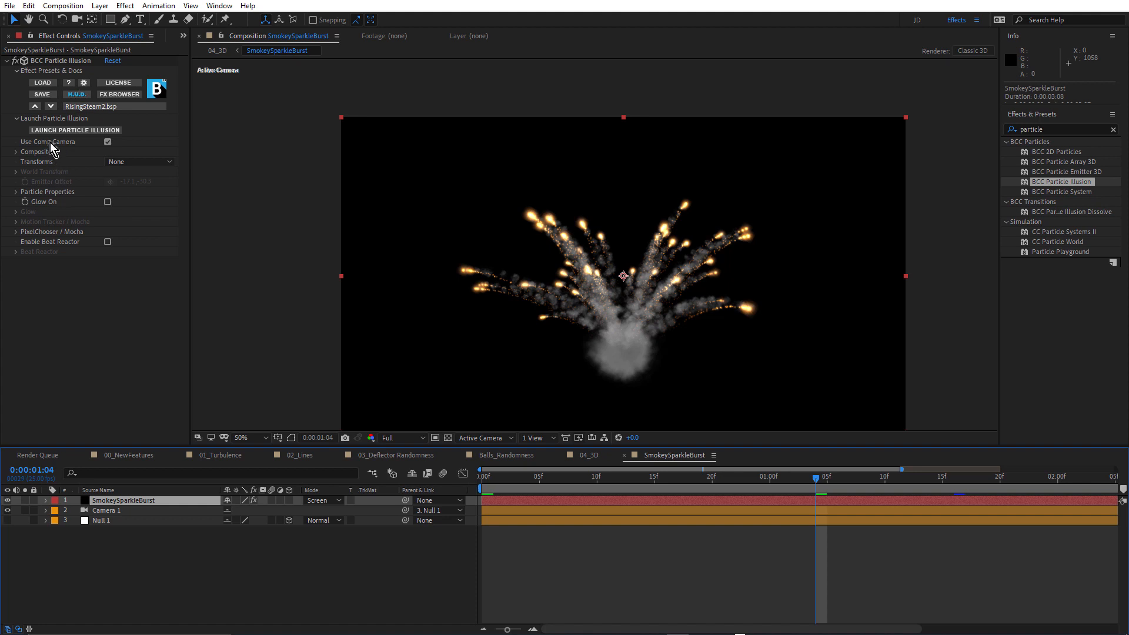
click(108, 142)
click(108, 142)
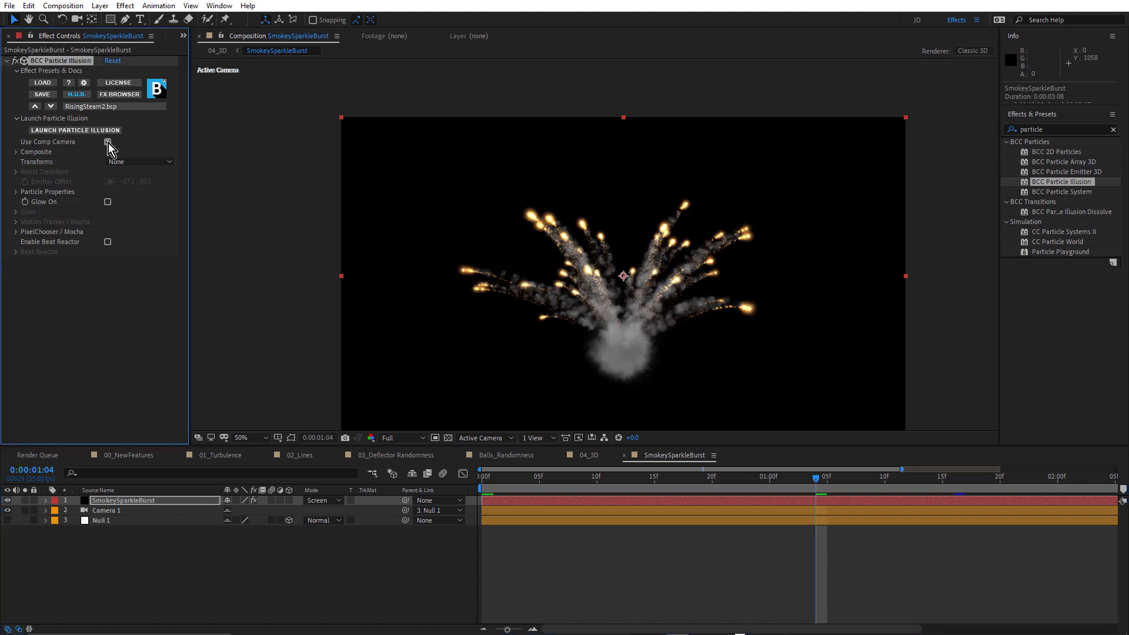
Reveal the Camera 1 Orbit Null's rotation properties, turn it around Y, and set its X Rotation to 50 degrees
click(111, 511)
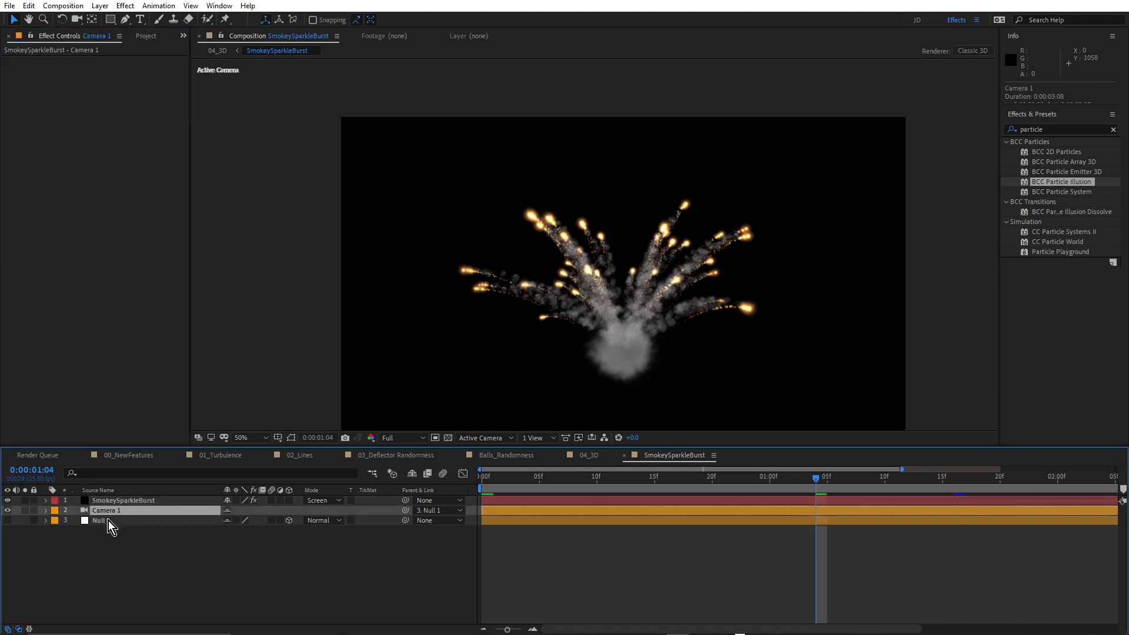
click(110, 521)
click(124, 490)
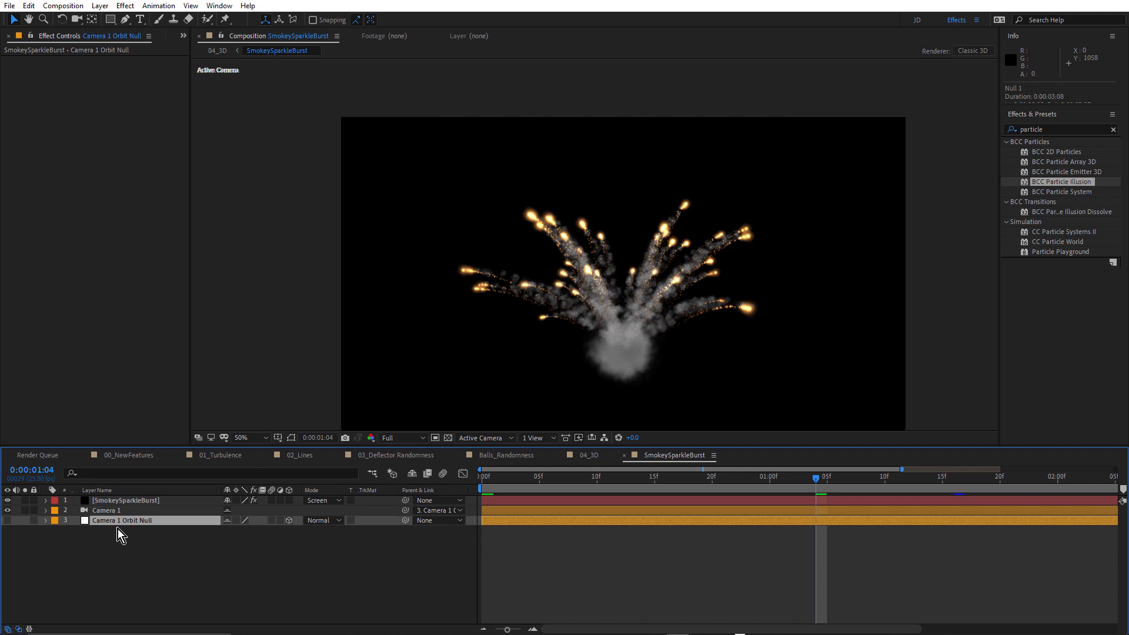
key(r)
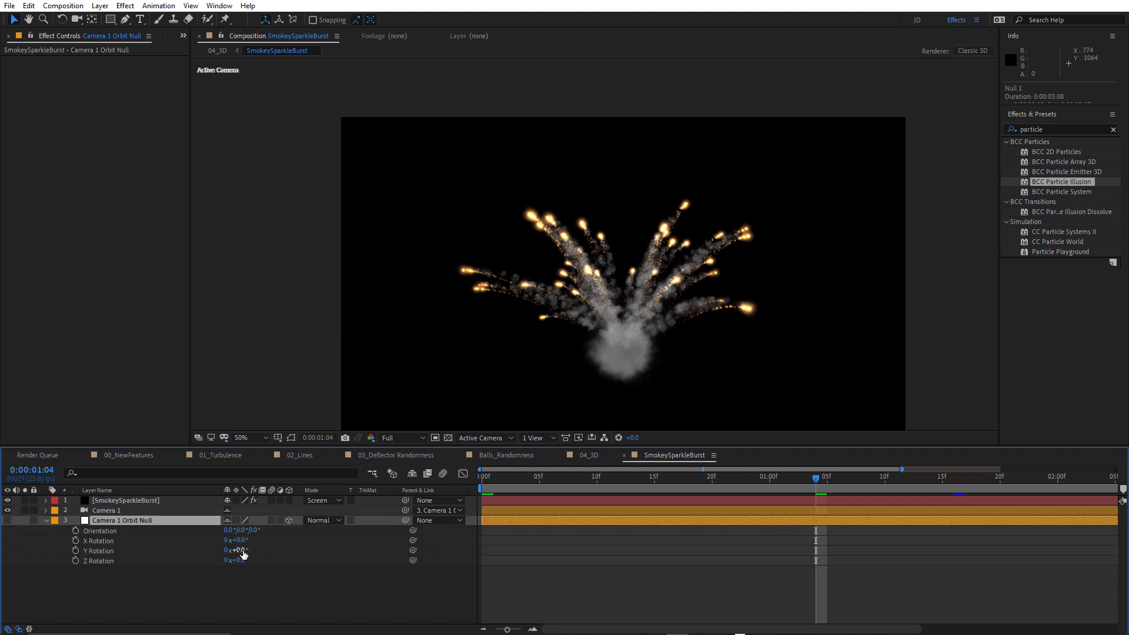
drag(243, 551, 350, 572)
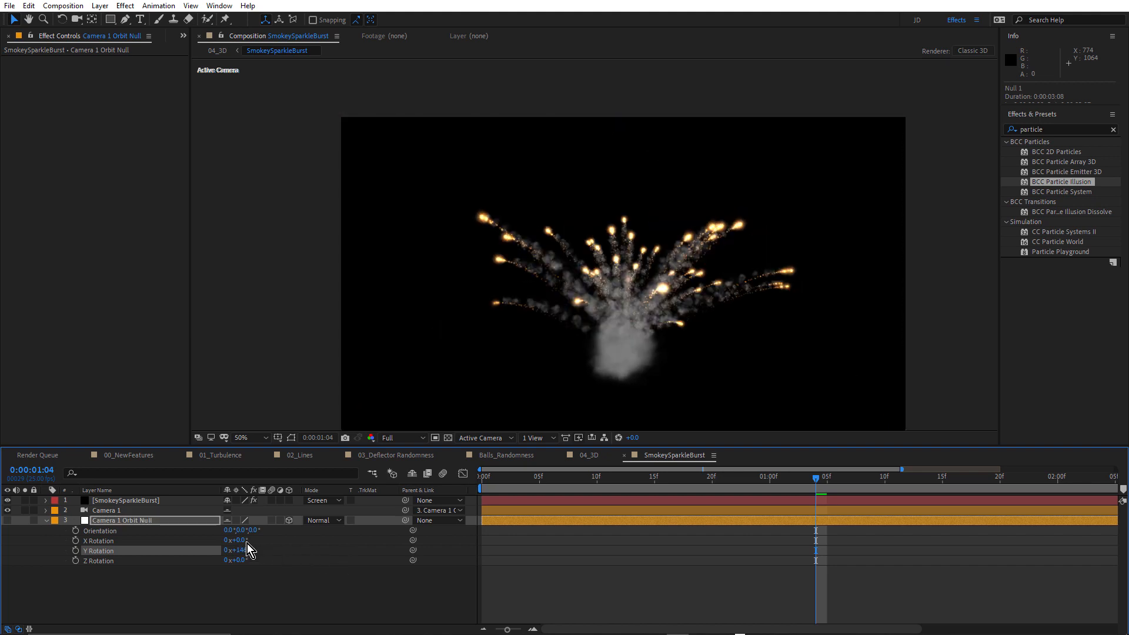
drag(242, 542, 266, 536)
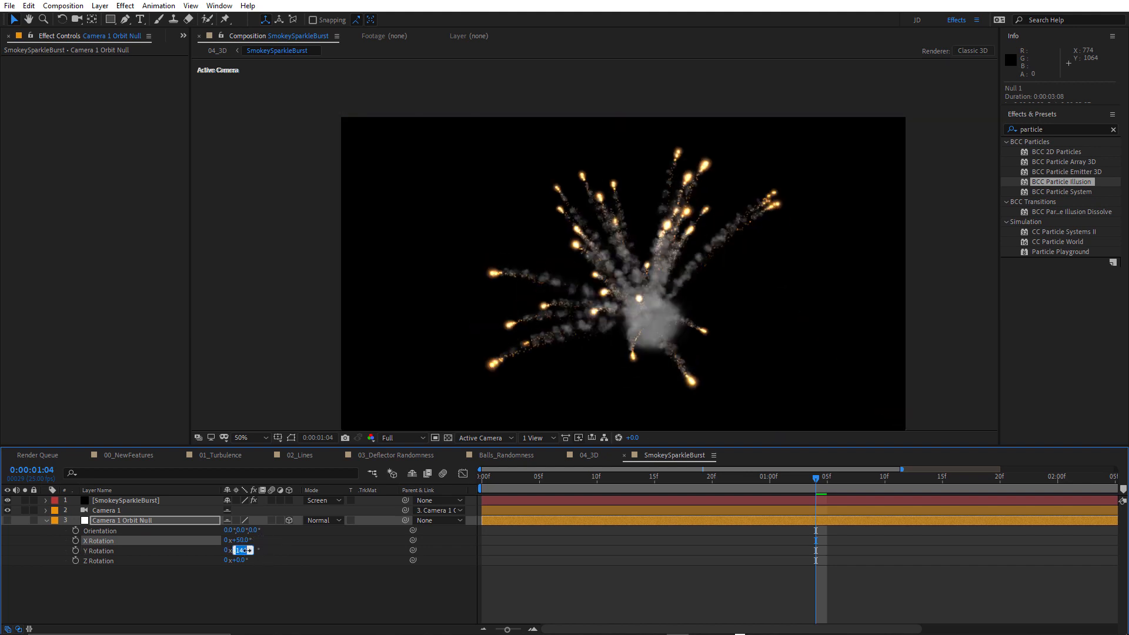
Set the orbit null's Y Rotation to 0 and X Rotation to 12 degrees, preview the burst, and collapse the layer
text(0)
key(Return)
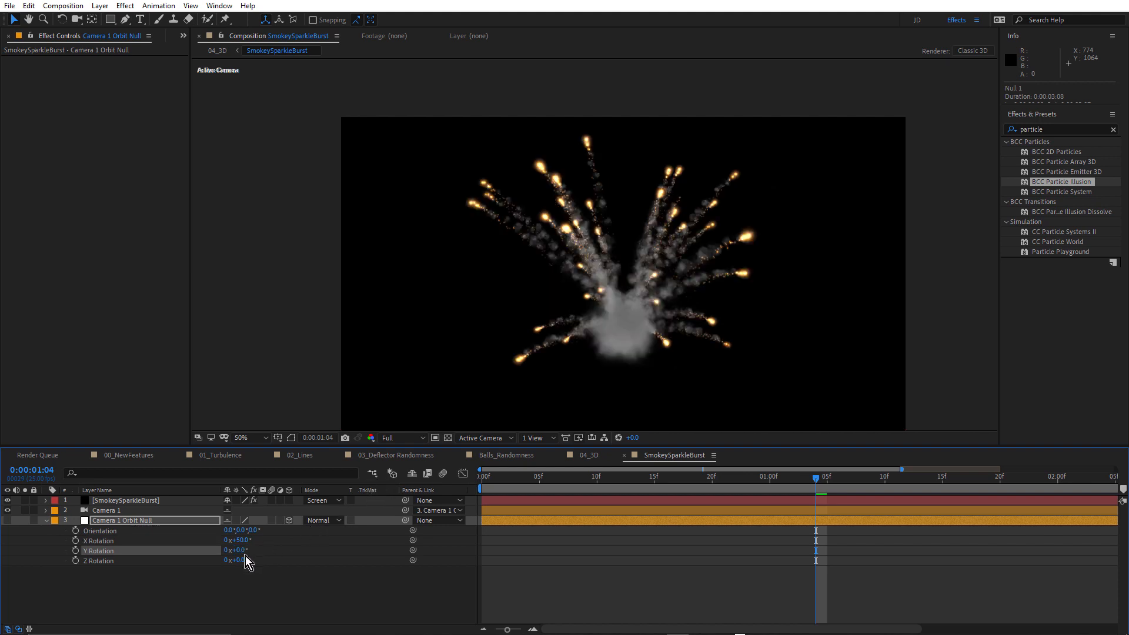
drag(242, 540, 262, 586)
key(space)
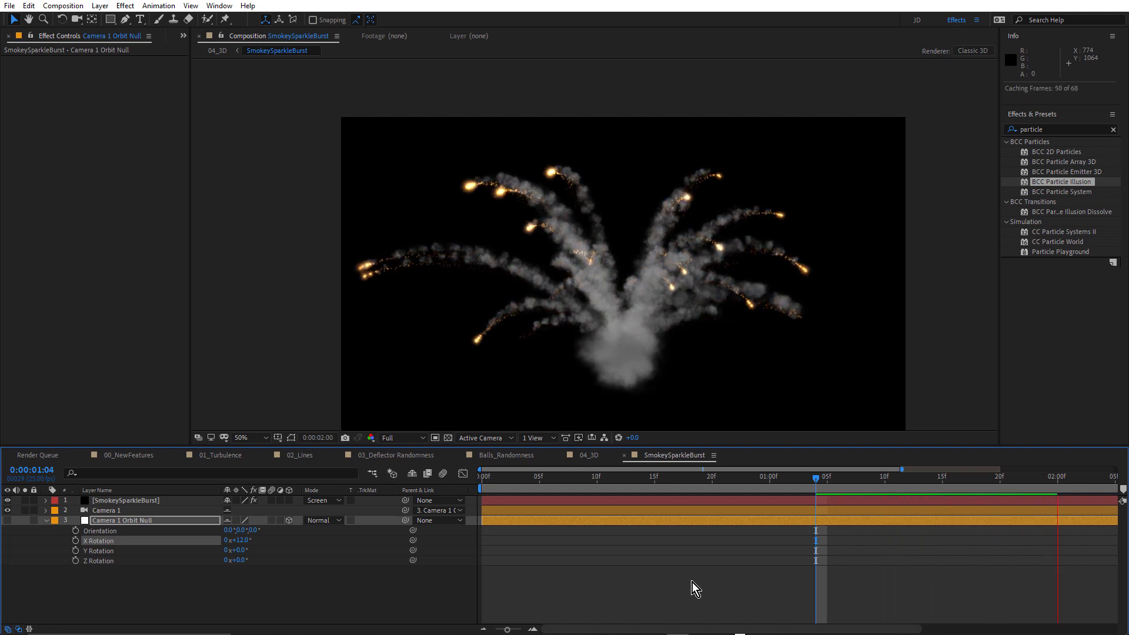
click(47, 521)
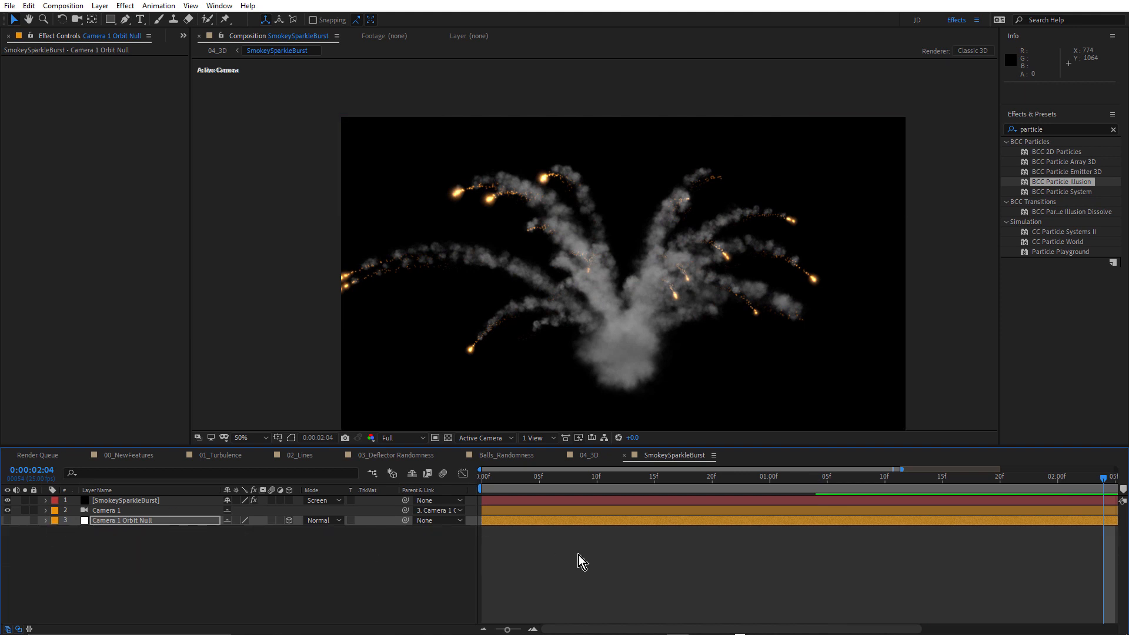
Return to the 04_3D composition and solo only the Explosion layer, viewing the whole frame at 50%
click(586, 454)
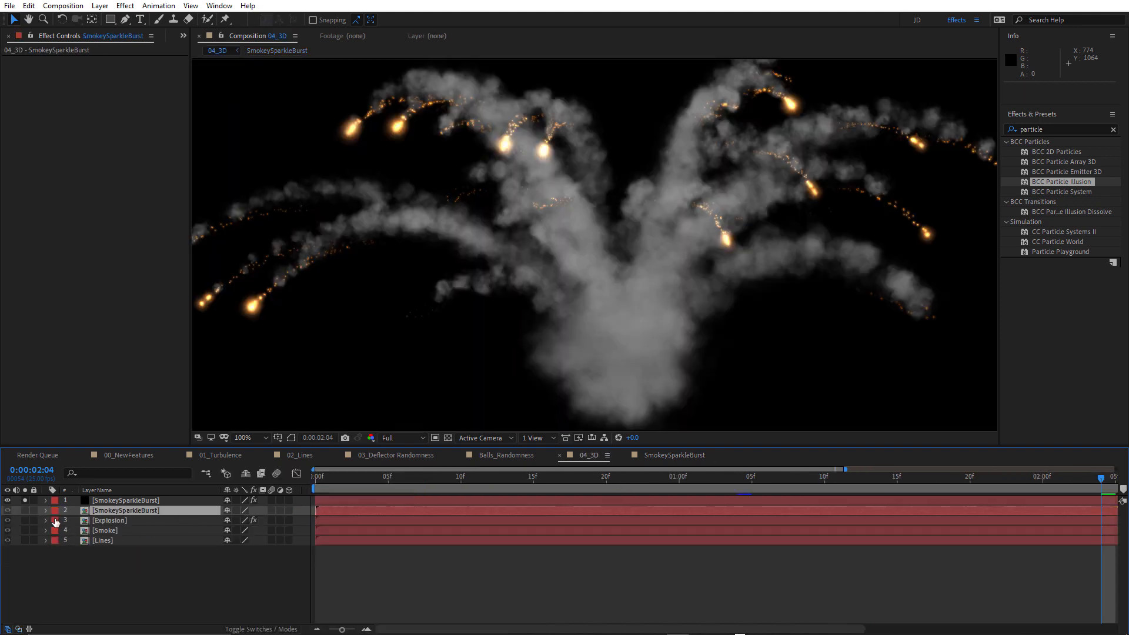
alt+click(26, 523)
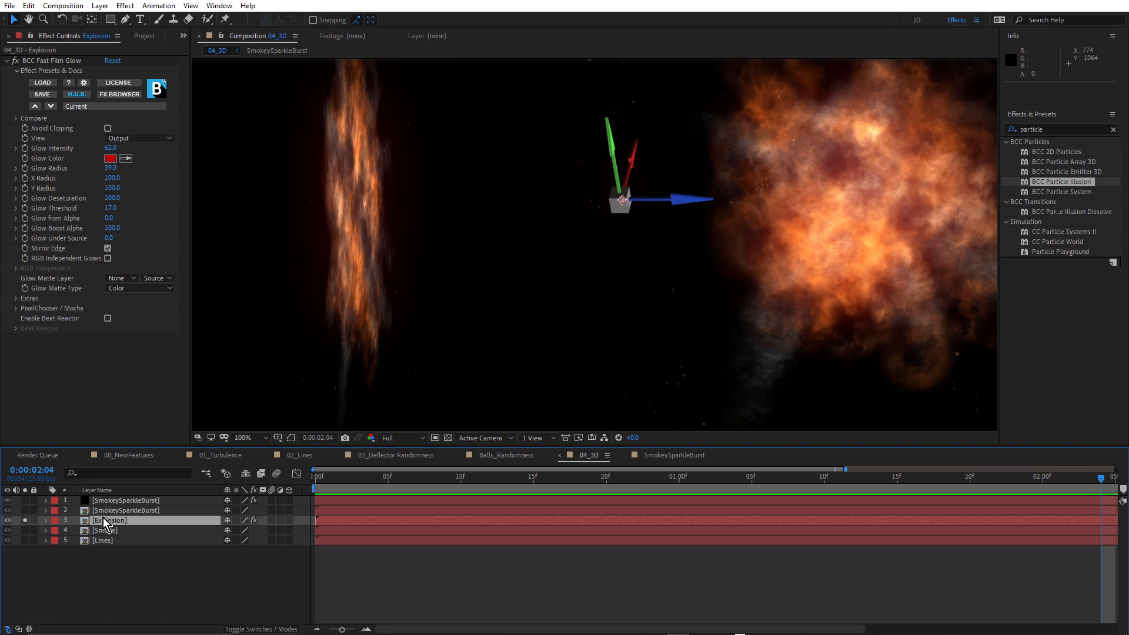
scroll(655, 291, down, 2)
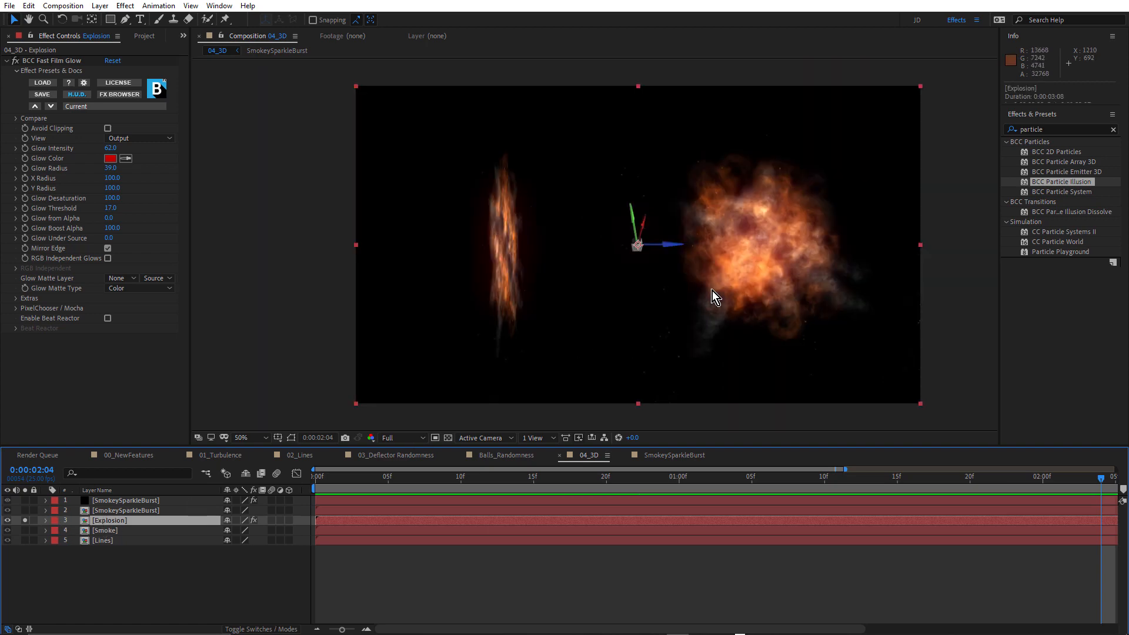
Play the explosion comparison in a maximized viewer at 100%, and restore the normal workspace layout
key(grave)
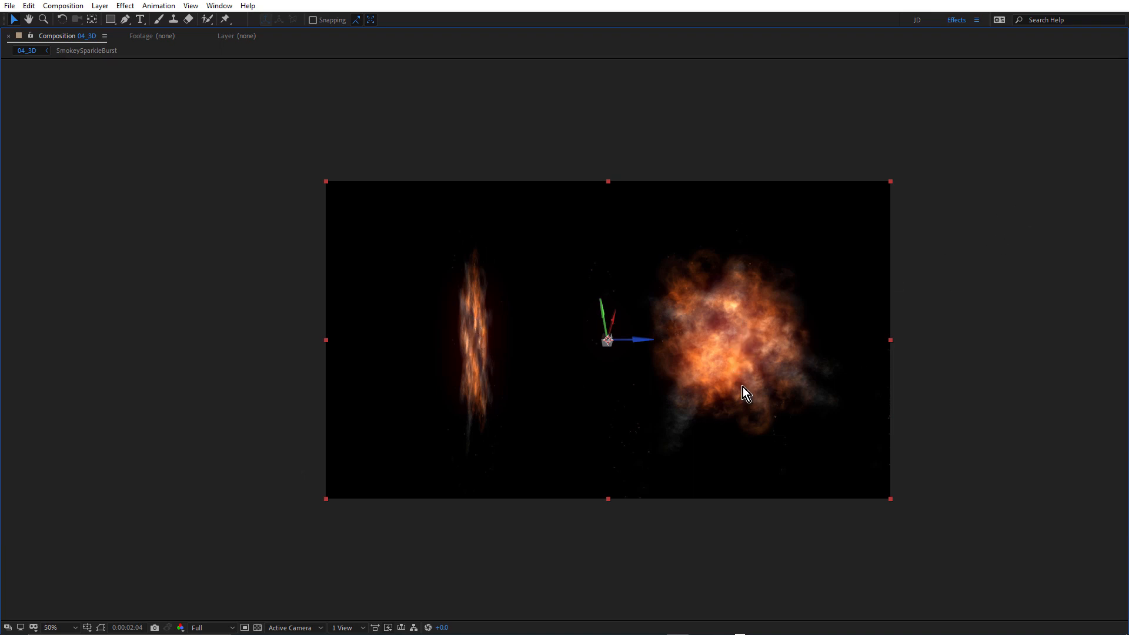
scroll(742, 387, up, 2)
drag(915, 342, 817, 332)
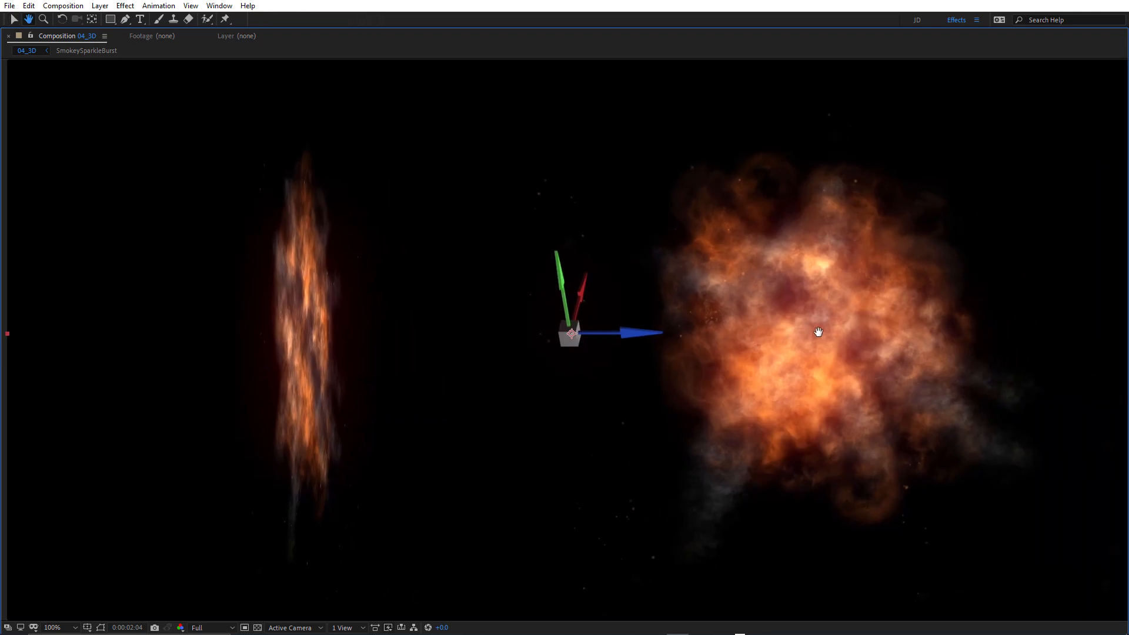
key(v)
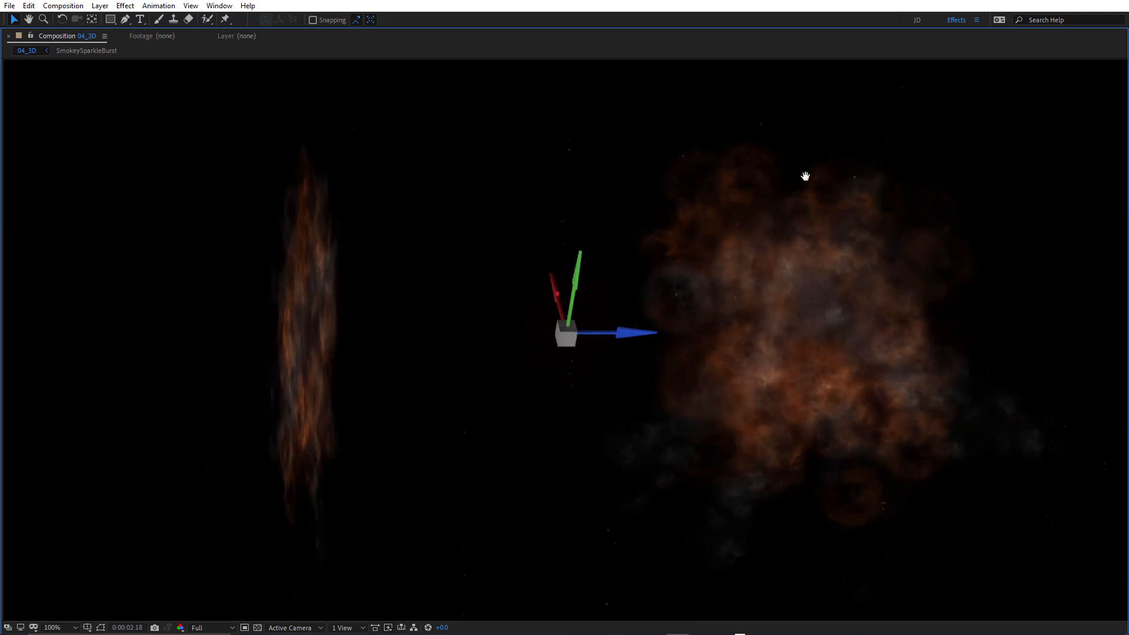
key(grave)
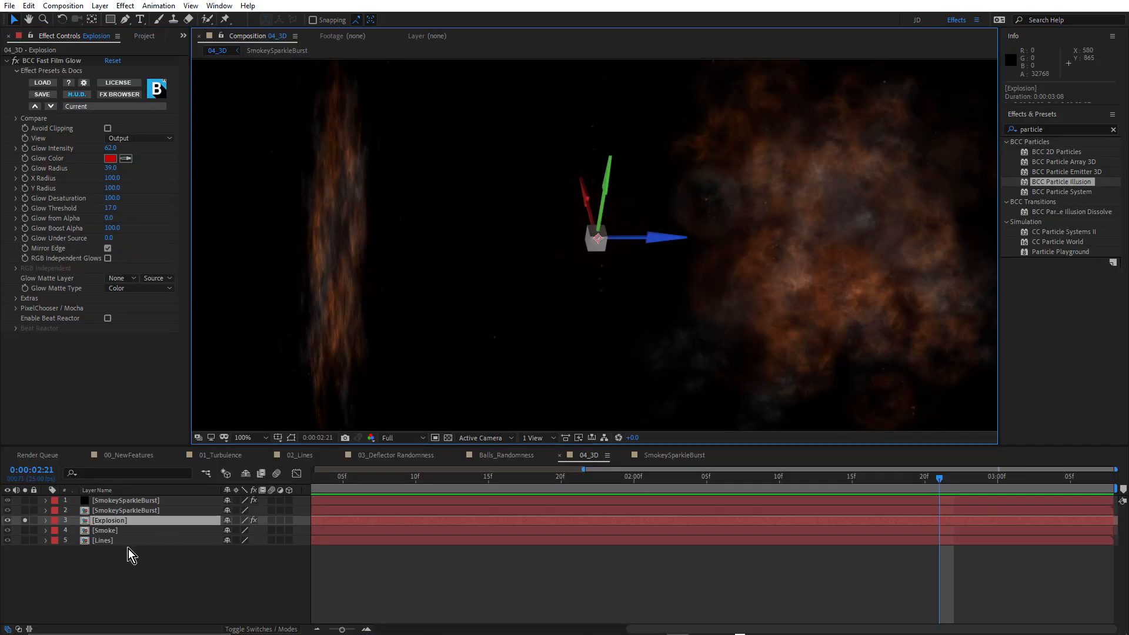
Solo only the Smoke layer and review the smoke comparison in a maximized 04_3D composition viewer, restoring the layout when done
double_click(101, 530)
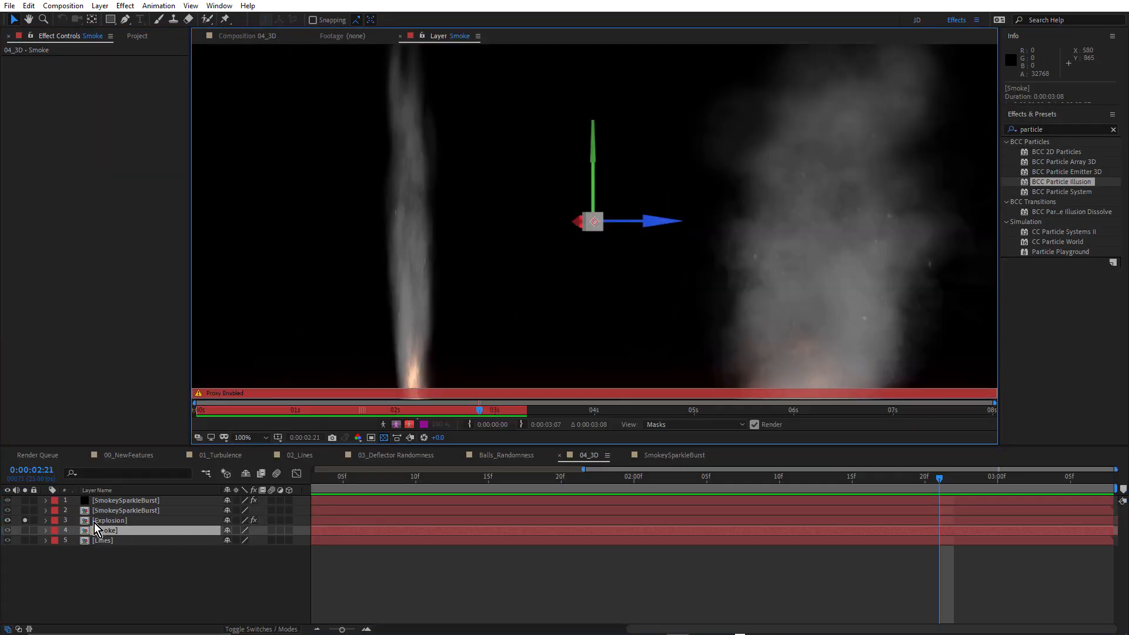
alt+click(25, 531)
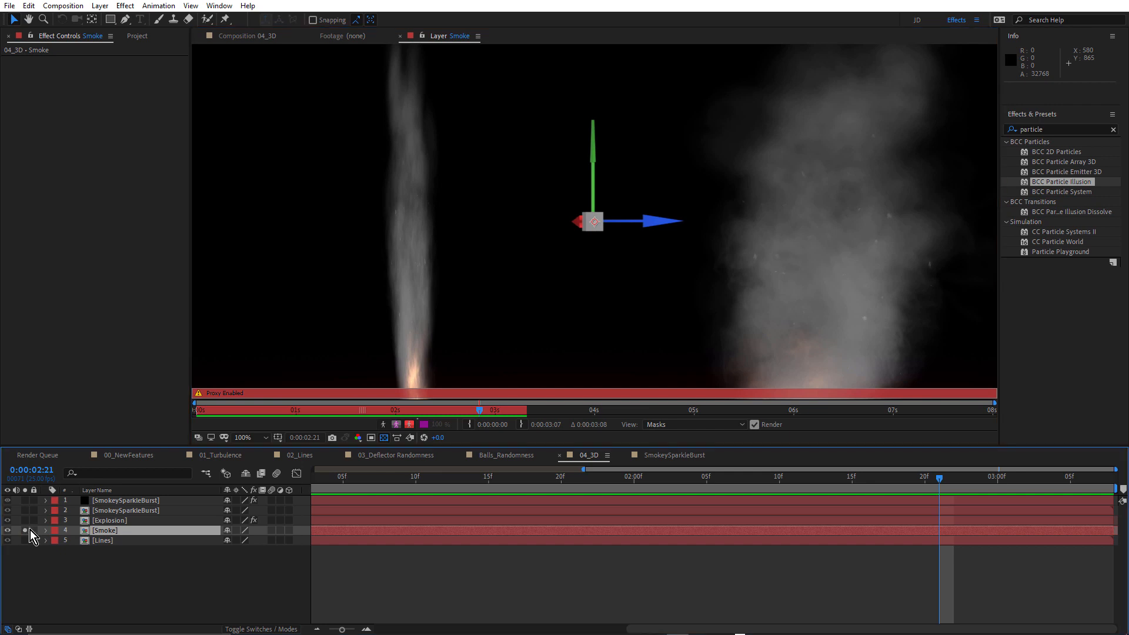
click(262, 36)
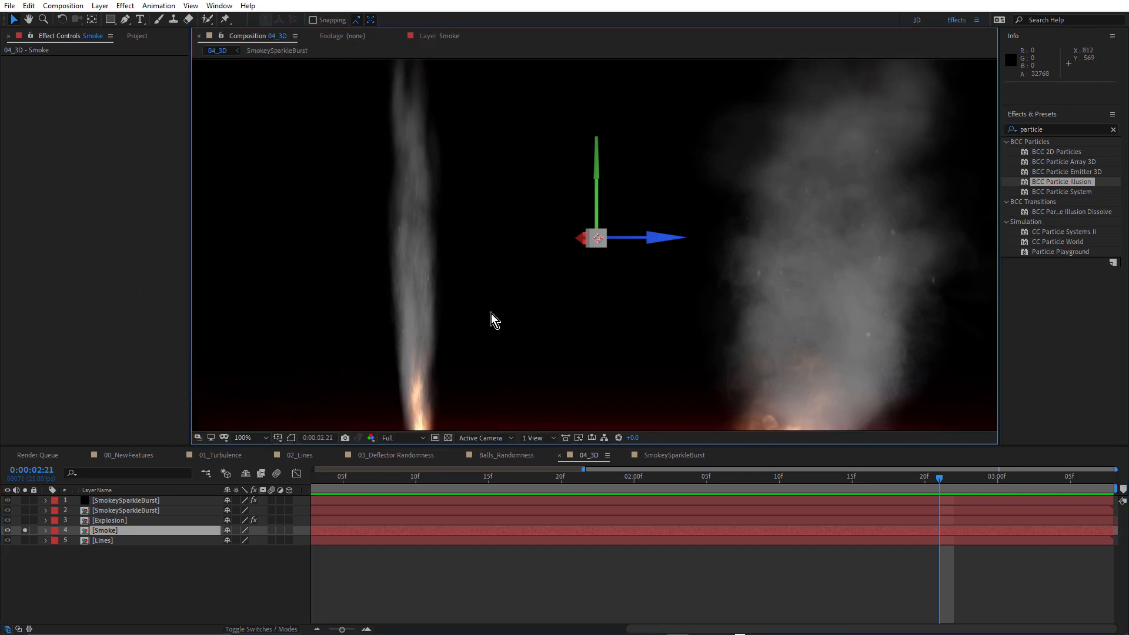
key(grave)
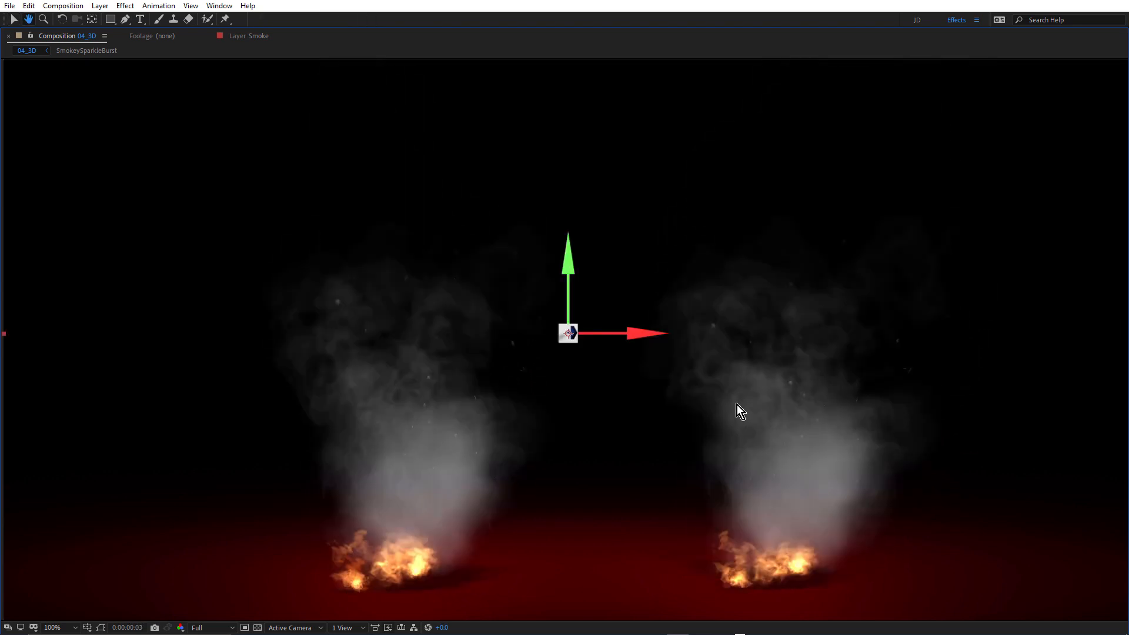
key(grave)
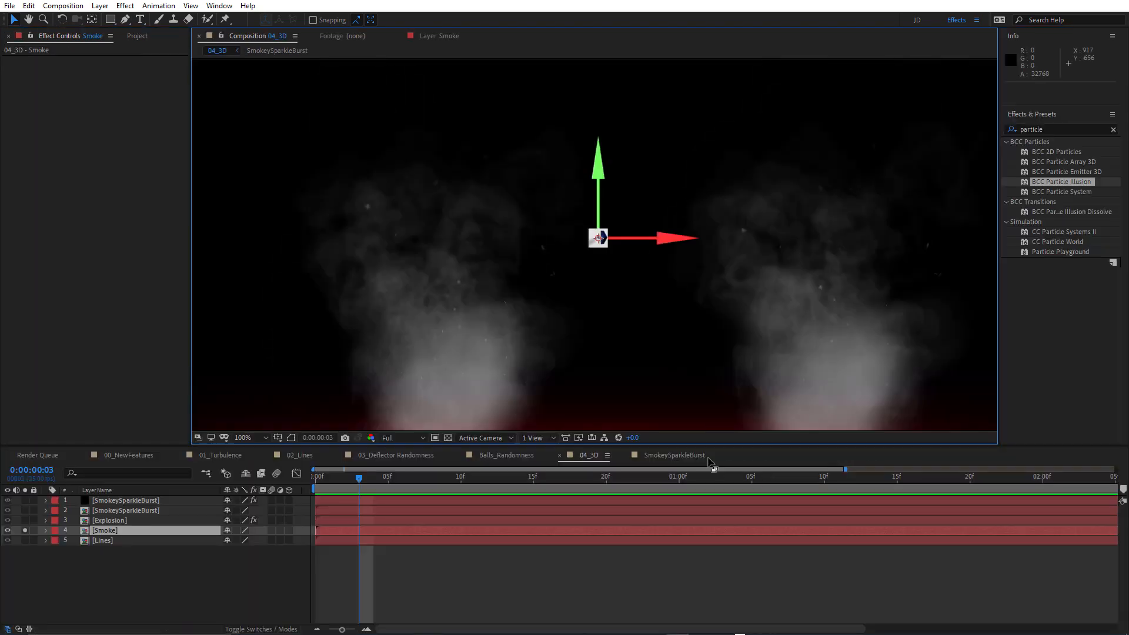
Solo only the Lines layer and play it in a maximized viewer, restoring the normal layout when done
click(100, 542)
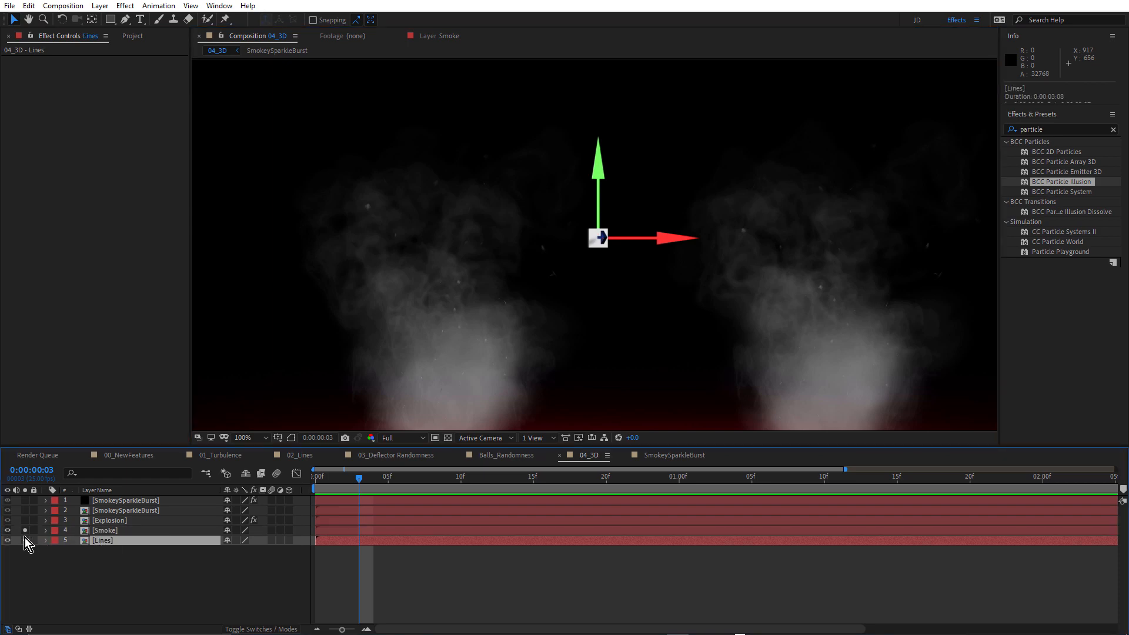
click(25, 540)
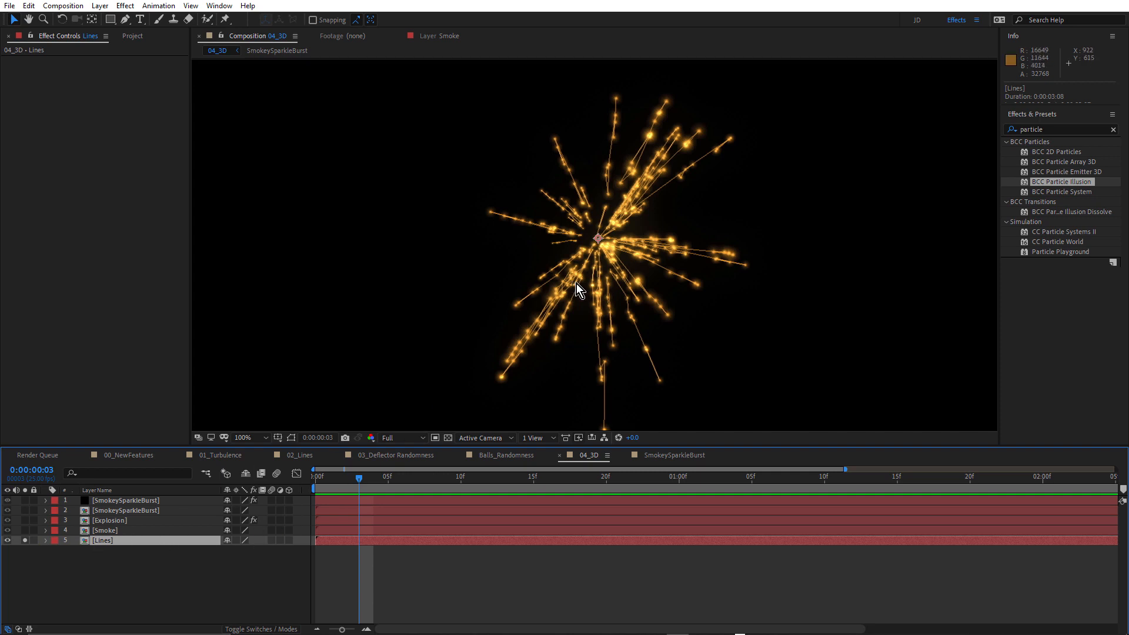
key(grave)
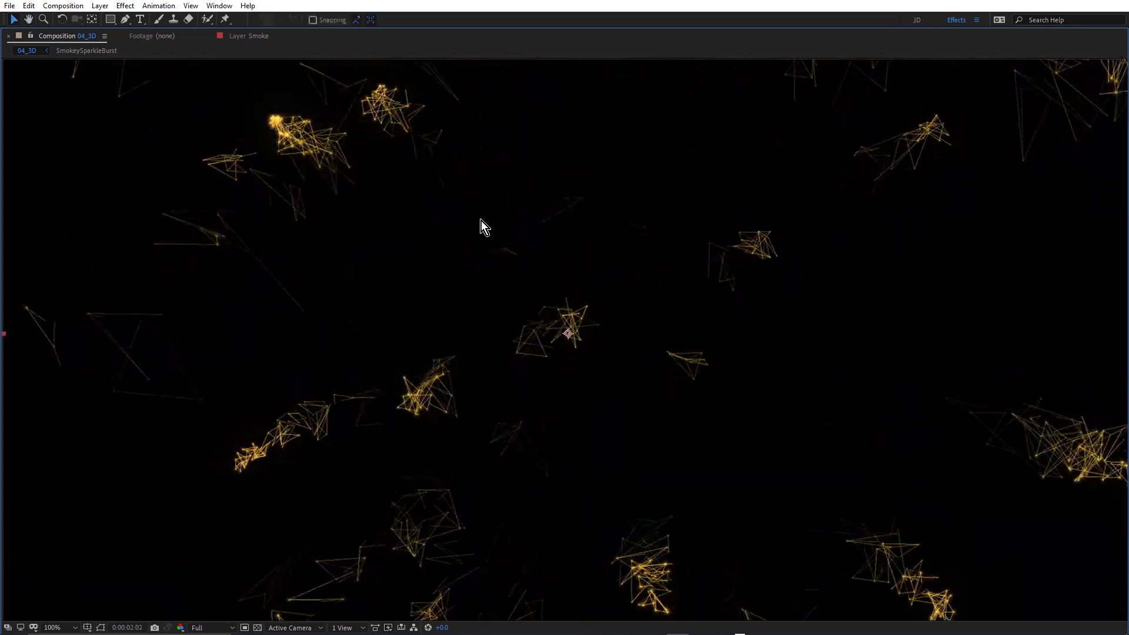
key(grave)
Open the 00_NewFeatures composition from the project and show its feature list in a maximized viewer
click(132, 36)
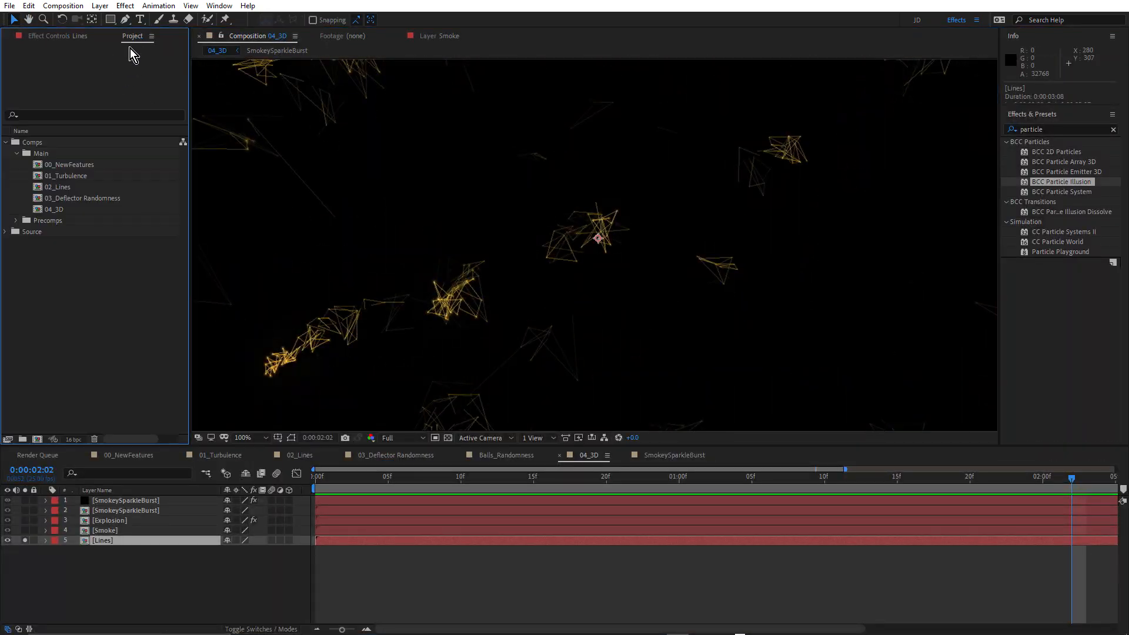
double_click(66, 165)
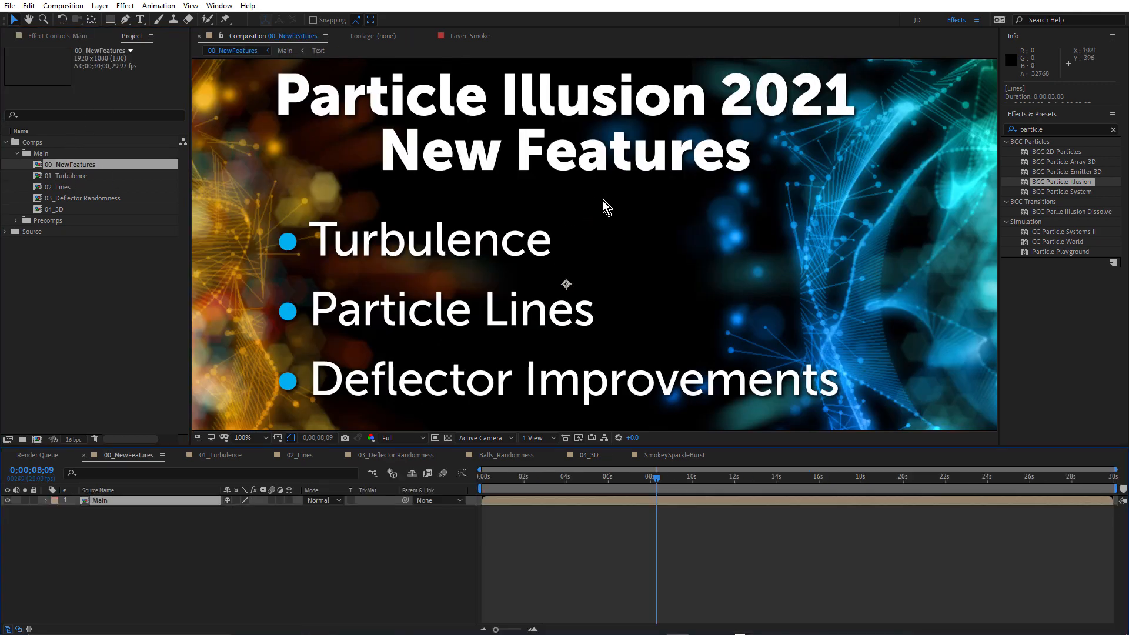
key(grave)
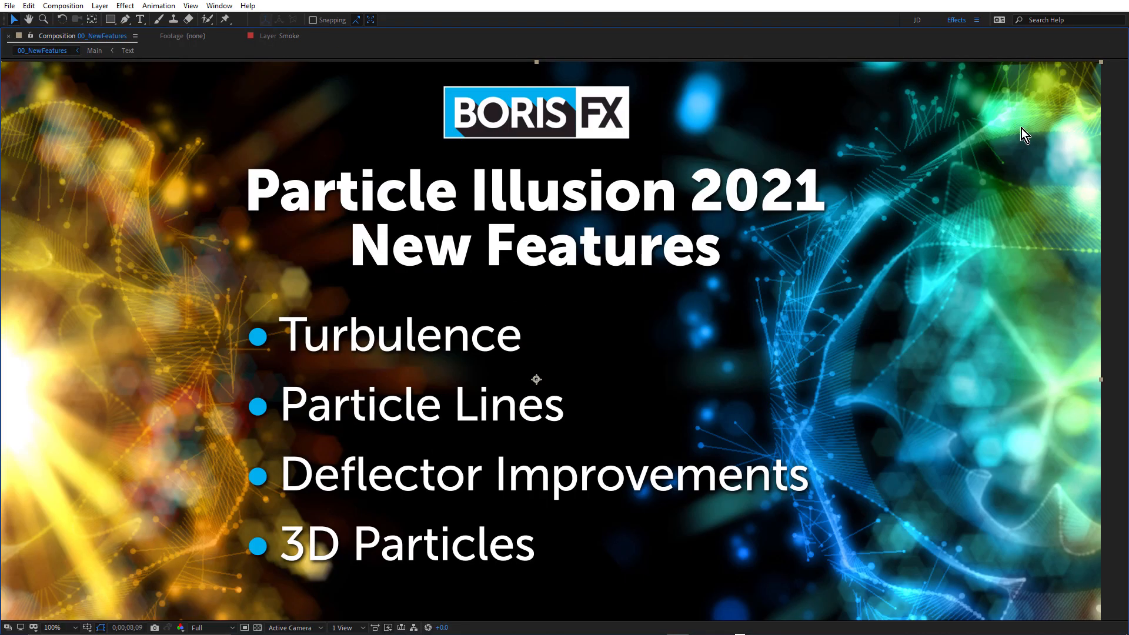